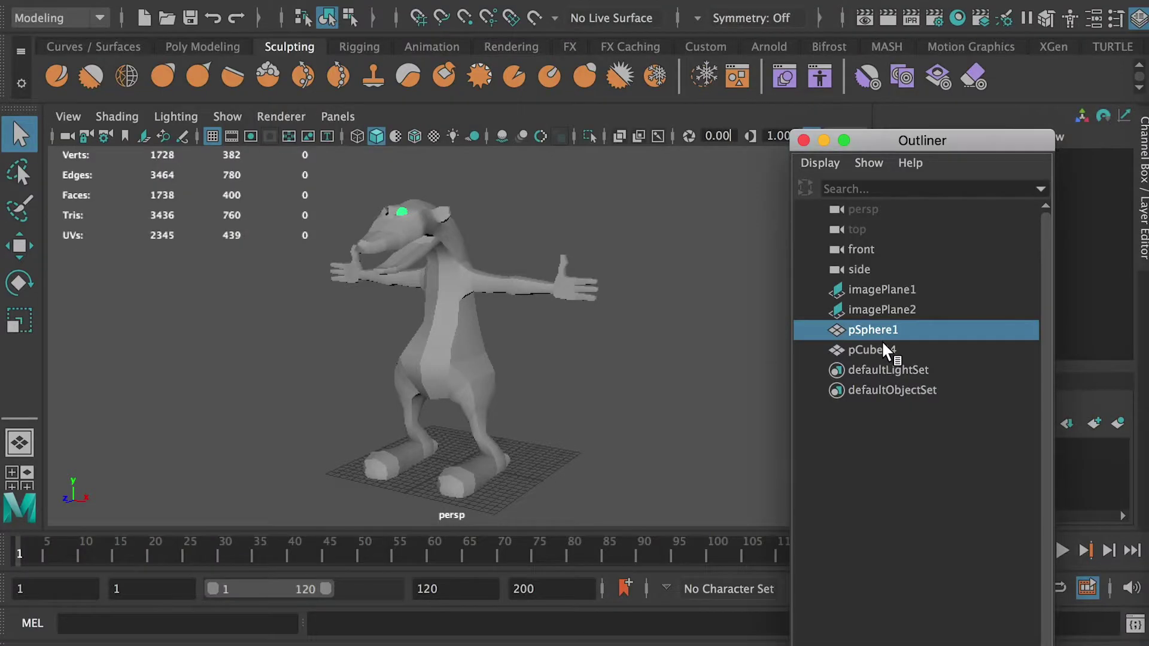
Send the pSphere1 and pCube24 meshes together from Maya to Mudbox, keeping all of the imported meshes.
left_click(886, 352, "shift")
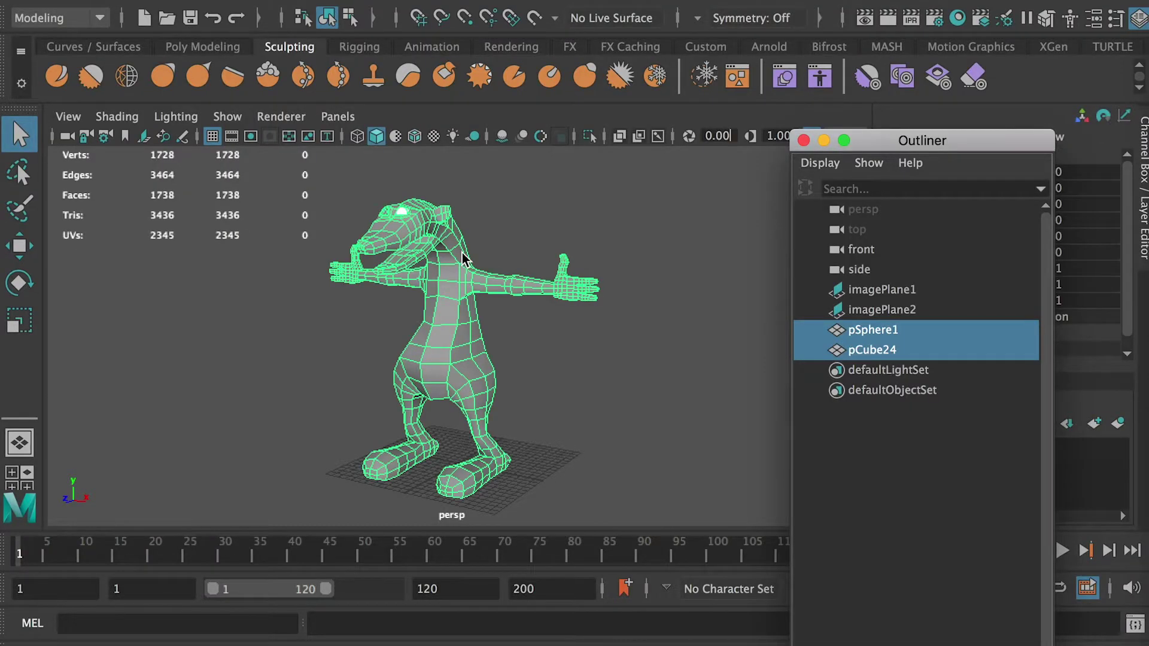
left_click(16, 0)
mouse_move(125, 231)
left_click(381, 252)
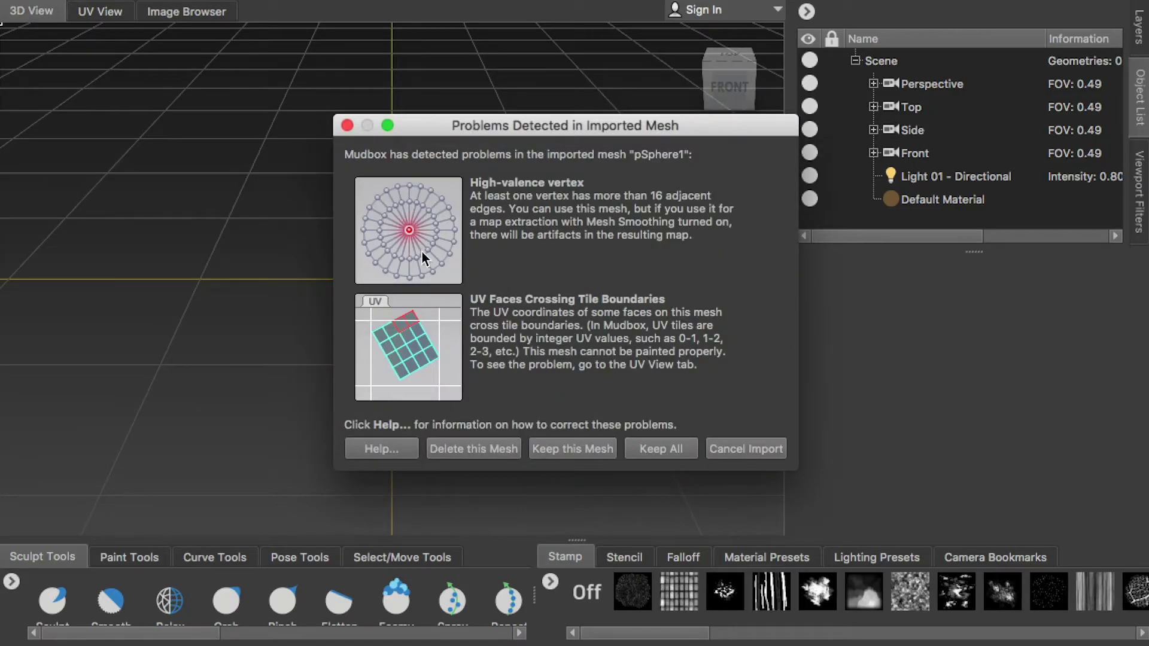
left_click(660, 449)
Toggle the Mesh Errors display for the imported character.
left_click_drag(328, 228, 374, 219, "alt")
left_click(189, 6)
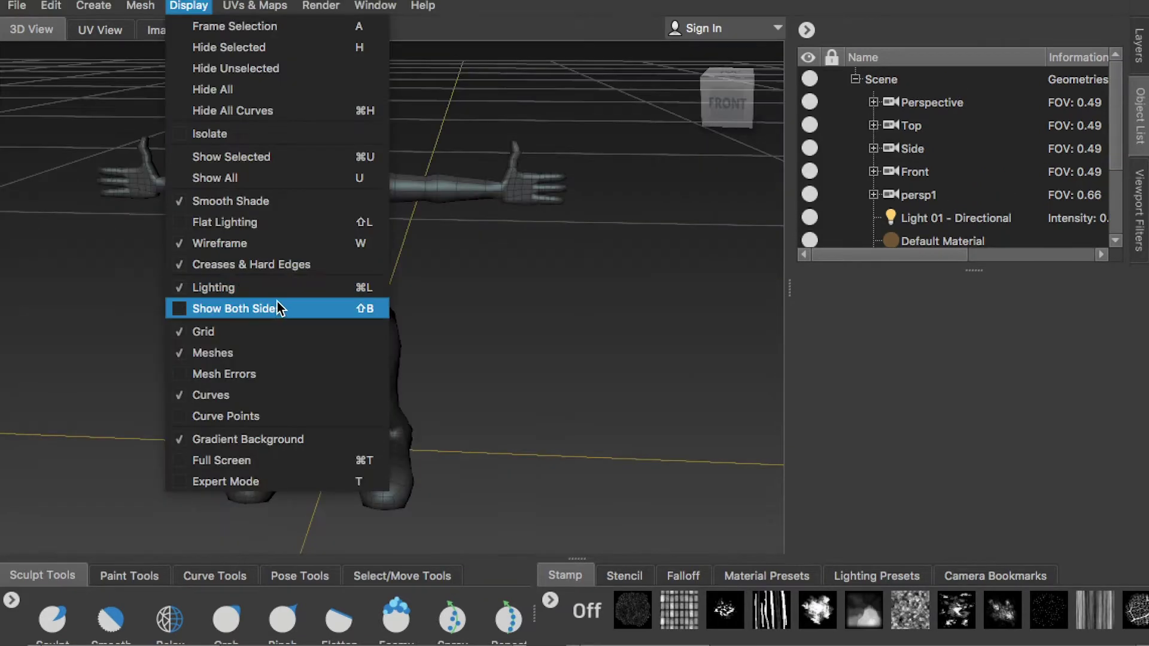
left_click(242, 374)
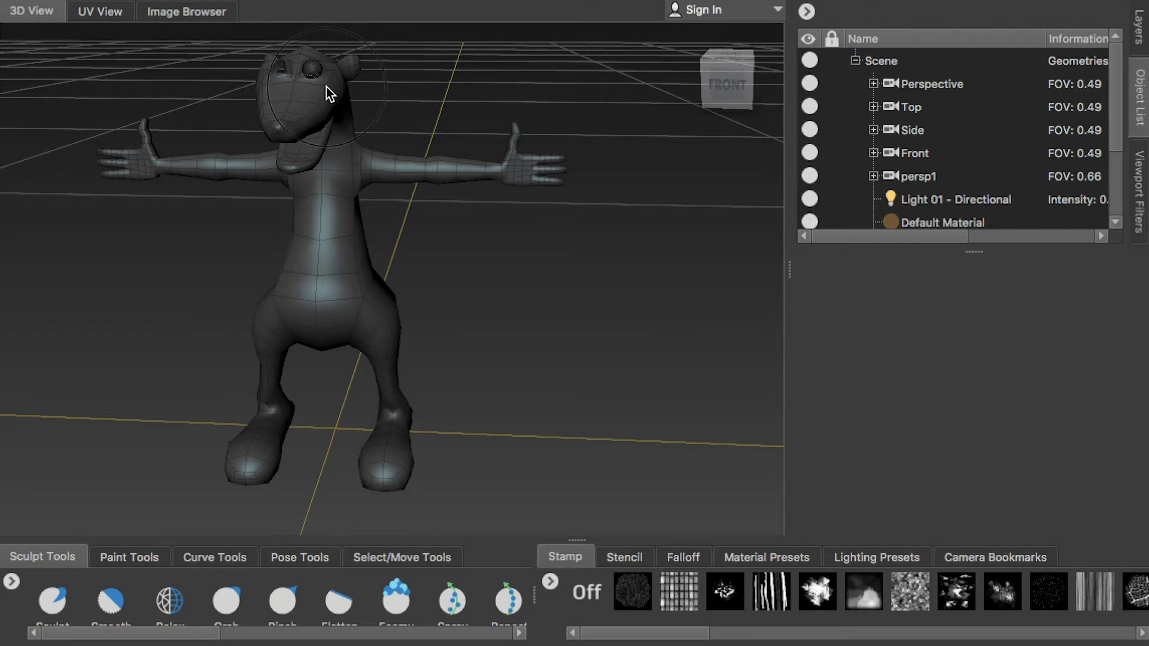
Add a new subdivision level to the pCube24 body mesh.
scroll(919, 180, "down", 2)
left_click(922, 200)
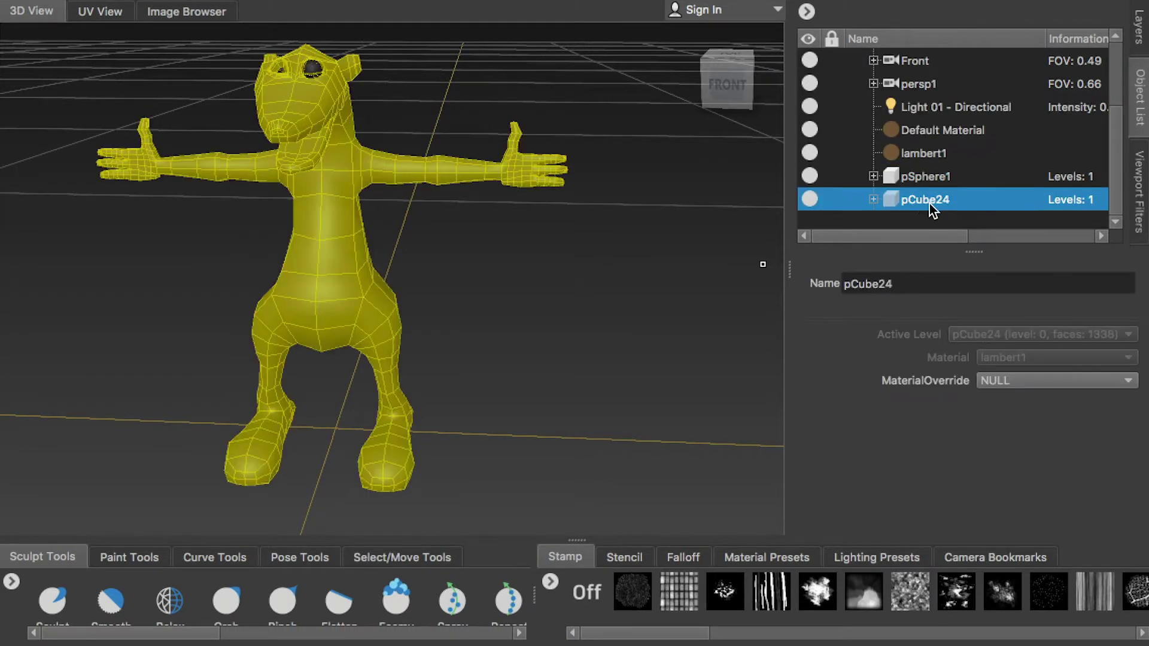
key("shift+d")
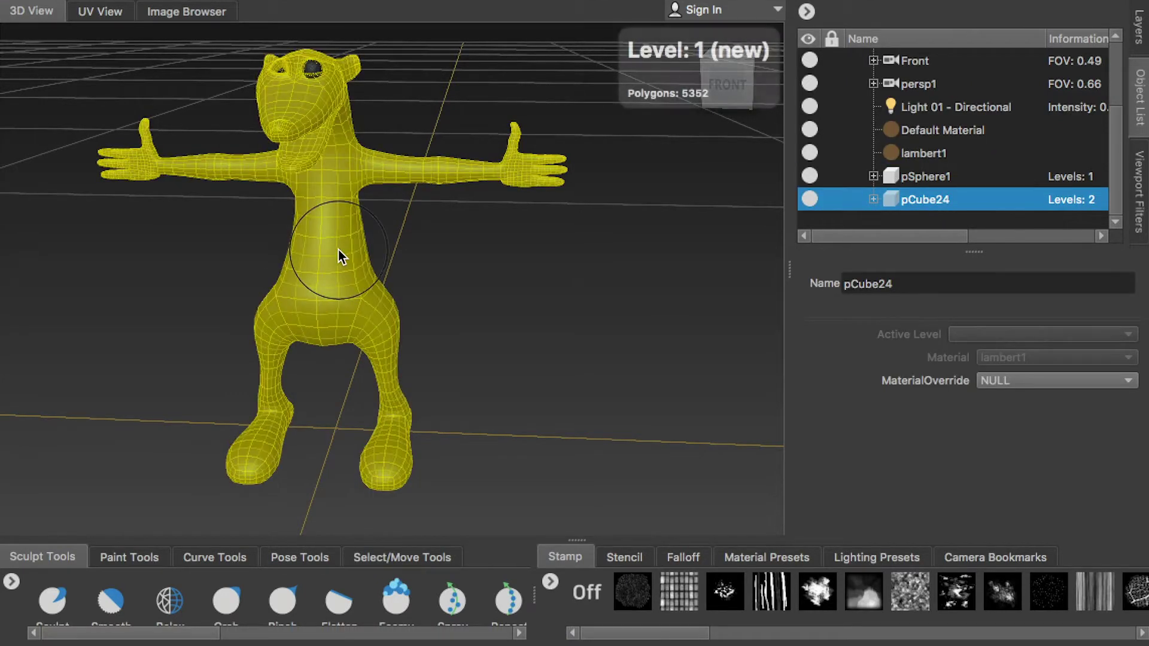
Create a new sculpt layer above the base layer of pCube24.
left_click(1139, 27)
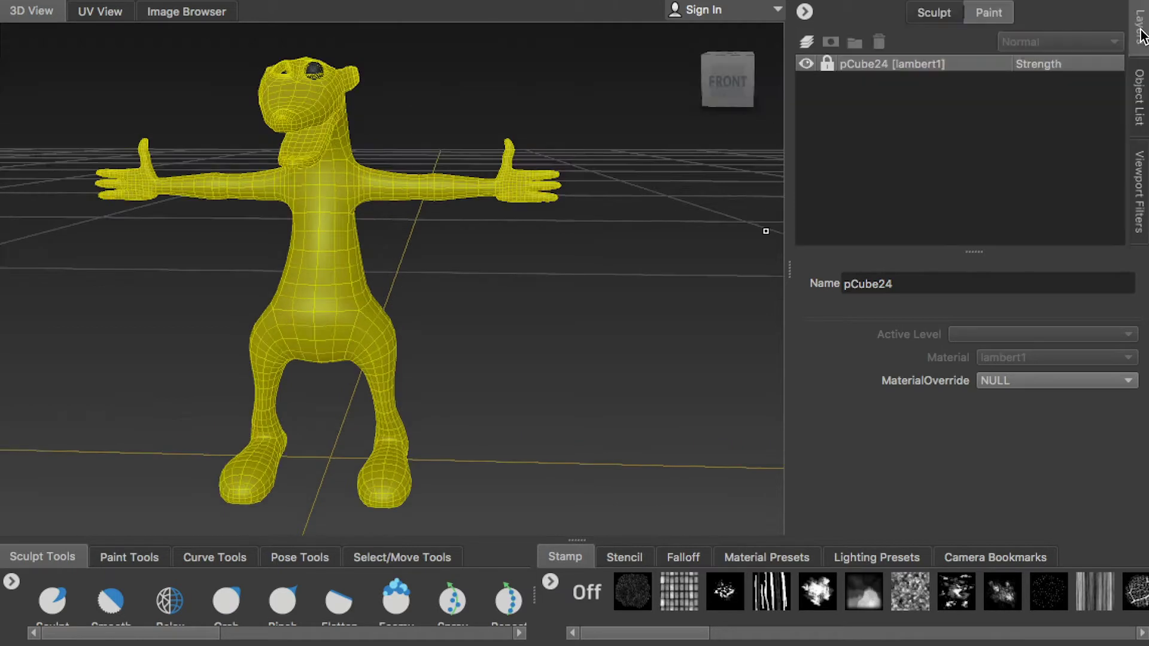
left_click(934, 15)
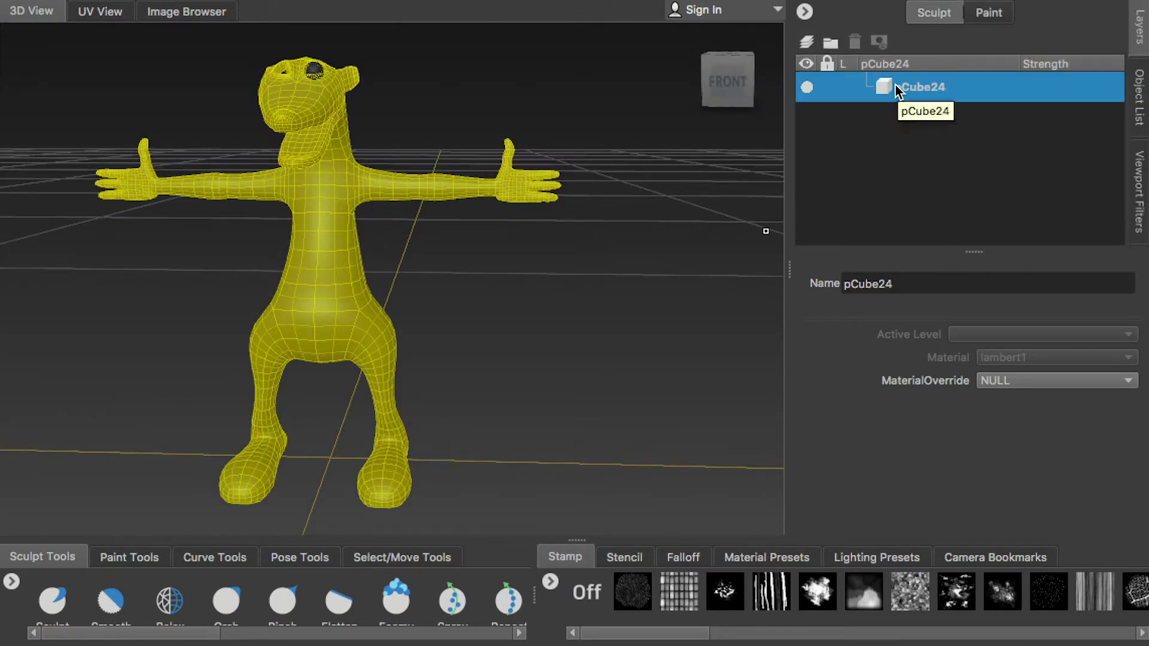
left_click(808, 43)
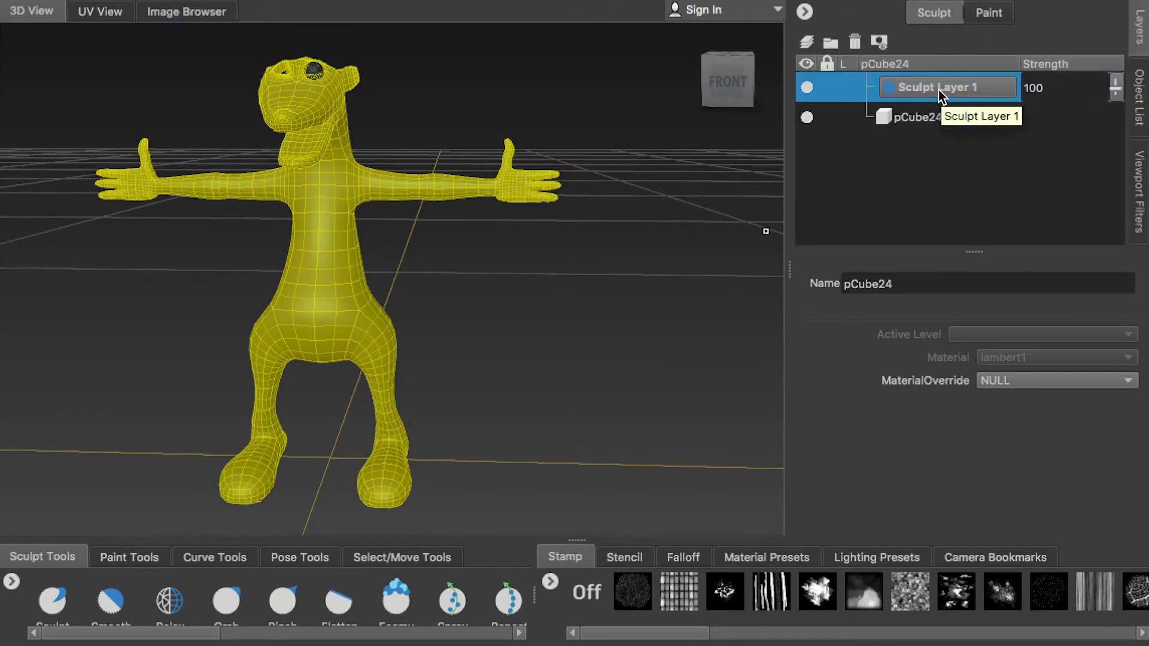
Reshape the upper back and shoulders with the Grab tool, using X mirroring and a brush size of 2.64.
left_click(224, 589)
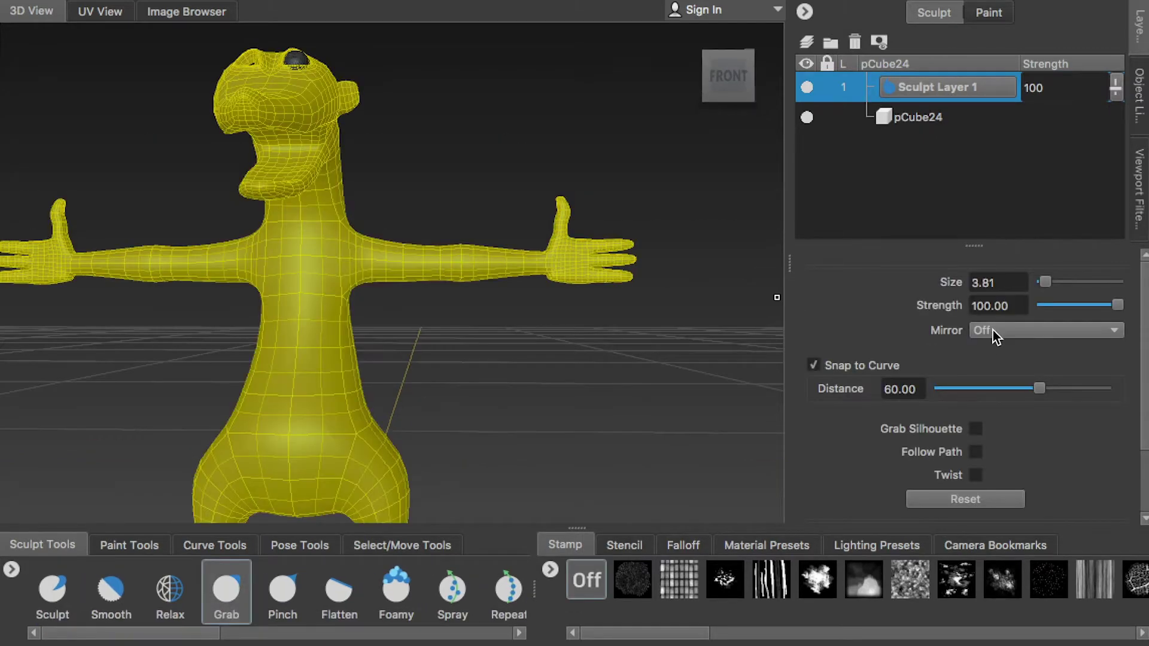
left_click(993, 330)
left_click(992, 356)
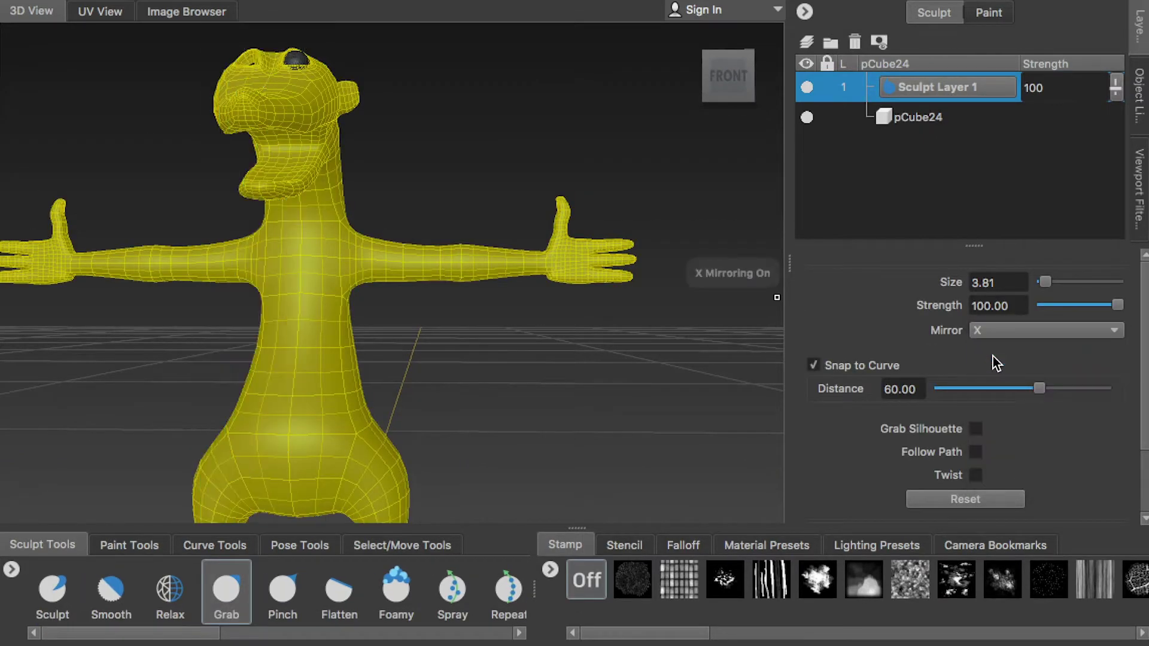
mouse_move(363, 226)
left_mouse_down("alt")
mouse_move(444, 192)
mouse_move(350, 175)
mouse_move(623, 206)
mouse_move(701, 243)
mouse_move(611, 216)
left_mouse_up("alt")
mouse_move(616, 264)
left_mouse_down("alt")
mouse_move(577, 252)
mouse_move(612, 221)
mouse_move(562, 317)
mouse_move(549, 376)
mouse_move(533, 267)
mouse_move(567, 310)
left_mouse_up("alt")
mouse_move(545, 261)
left_mouse_down()
mouse_move(551, 268)
mouse_move(488, 185)
mouse_move(594, 252)
mouse_move(698, 236)
mouse_move(667, 405)
mouse_move(468, 381)
mouse_move(552, 195)
mouse_move(503, 154)
mouse_move(567, 246)
mouse_move(597, 249)
mouse_move(584, 270)
mouse_move(555, 214)
left_mouse_up()
key("b")
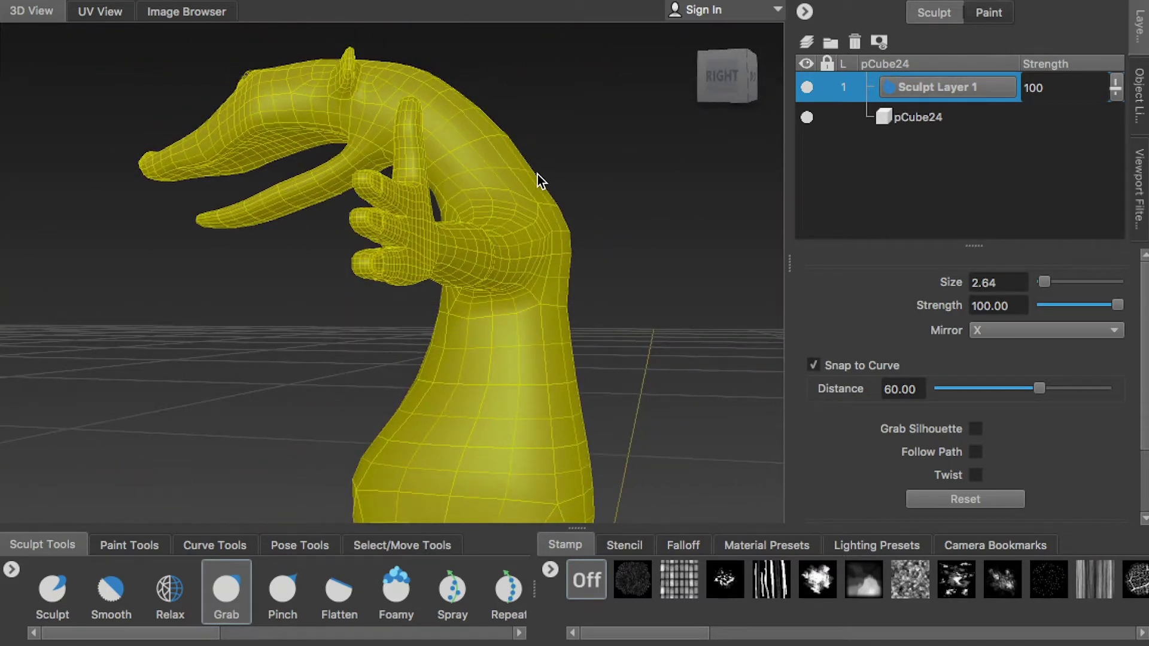
Reshape the tops of the feet and the snout with the Grab tool at size 2.64.
left_click_drag(506, 133, 310, 262, "alt")
middle_click_drag(310, 262, 317, 72, "alt")
mouse_move(318, 72)
left_mouse_down("alt")
mouse_move(354, 239)
mouse_move(288, 204)
left_mouse_up("alt")
mouse_move(224, 220)
left_mouse_down()
mouse_move(220, 240)
mouse_move(211, 199)
mouse_move(230, 241)
mouse_move(377, 287)
mouse_move(400, 271)
mouse_move(412, 317)
mouse_move(395, 277)
mouse_move(467, 234)
mouse_move(516, 226)
mouse_move(379, 249)
mouse_move(395, 252)
left_mouse_up()
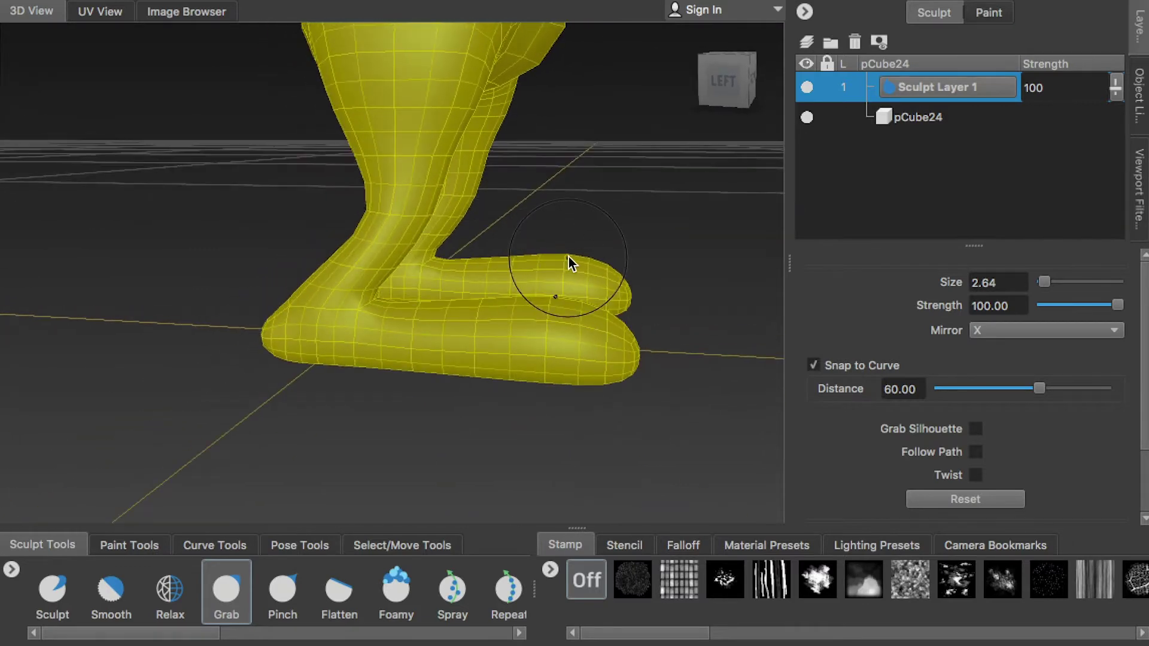
mouse_move(572, 265)
left_mouse_down()
mouse_move(379, 246)
mouse_move(400, 267)
mouse_move(230, 266)
mouse_move(411, 326)
mouse_move(418, 354)
mouse_move(584, 324)
mouse_move(400, 379)
mouse_move(464, 331)
mouse_move(641, 285)
mouse_move(437, 303)
mouse_move(407, 329)
mouse_move(451, 393)
mouse_move(403, 379)
mouse_move(401, 269)
mouse_move(437, 298)
mouse_move(485, 280)
mouse_move(257, 259)
mouse_move(325, 276)
left_mouse_up()
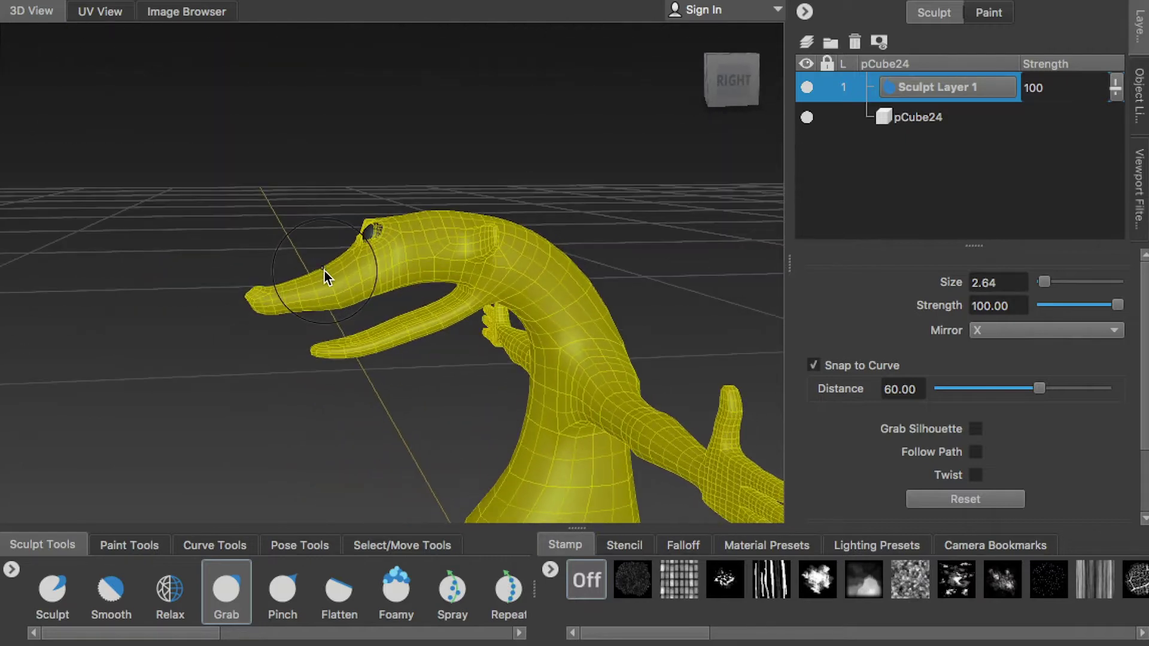
Select the Default Material so the body mesh is deselected, and return to the sculpt layers.
left_click_drag(271, 289, 425, 300, "alt")
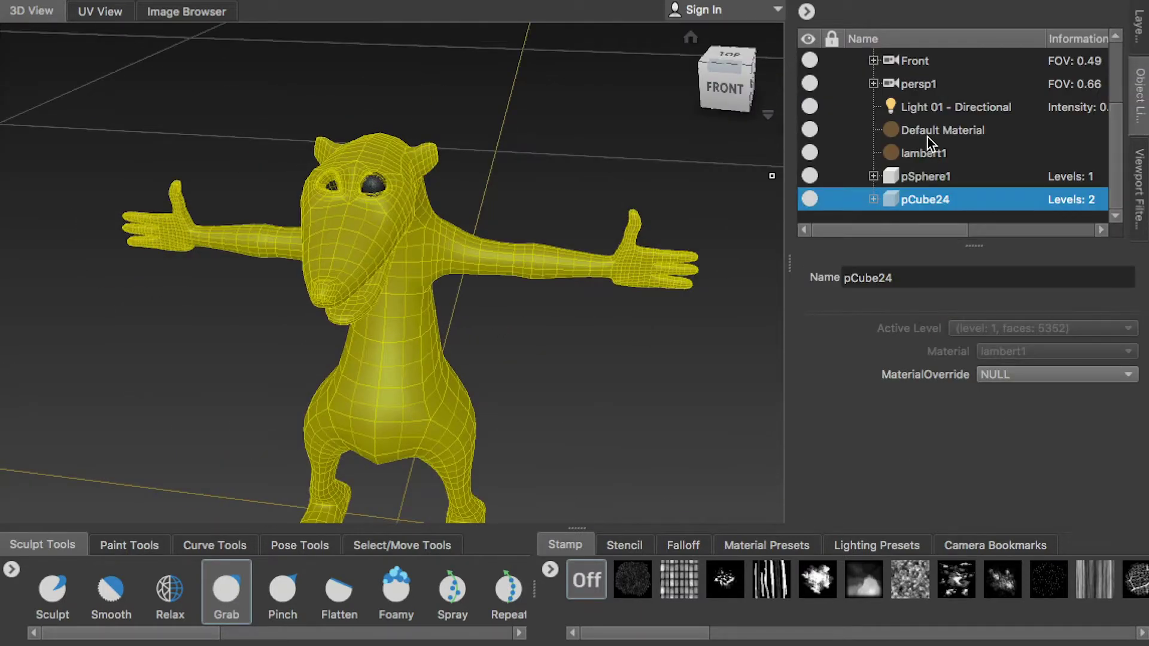
left_click(928, 134)
left_click(1135, 49)
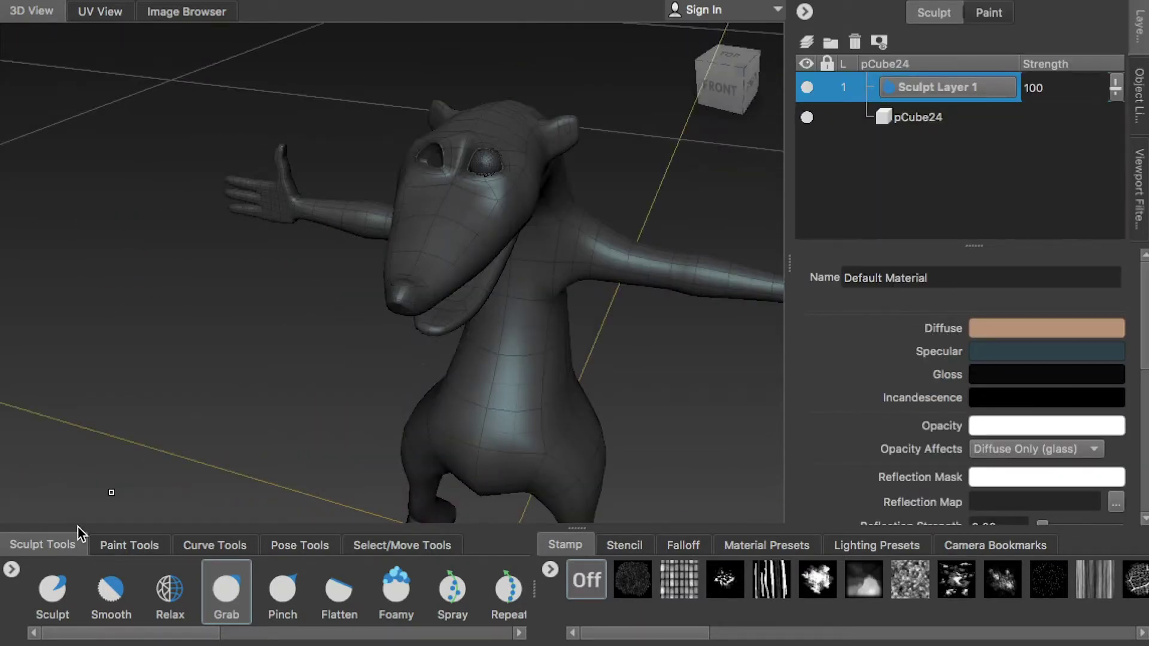
Choose the Sculpt tool and set its strength to 0.20.
left_click(59, 588)
right_click_drag(400, 214, 431, 228, "alt")
mouse_move(431, 227)
left_mouse_down("alt")
mouse_move(411, 239)
mouse_move(389, 229)
mouse_move(413, 238)
mouse_move(403, 231)
mouse_move(460, 192)
mouse_move(444, 217)
mouse_move(389, 209)
mouse_move(376, 229)
mouse_move(380, 257)
mouse_move(218, 360)
mouse_move(325, 272)
mouse_move(414, 241)
left_mouse_up("alt")
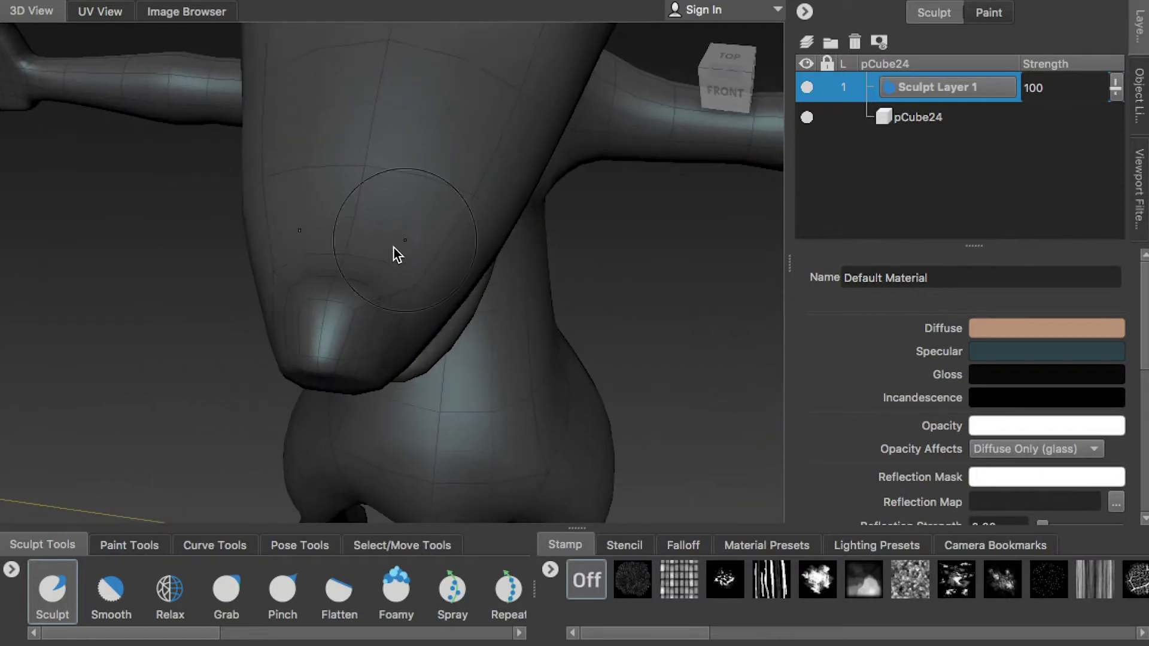
left_click_drag(344, 343, 315, 264, "alt")
middle_click_drag(315, 264, 488, 317, "alt")
left_click(998, 305)
key("BackSpace")
key("BackSpace")
type("2")
key("Return")
Sculpt and smooth the forms of the head and ear with a small brush of about 0.33.
left_click_drag(383, 261, 546, 318, "alt")
mouse_move(656, 272)
left_mouse_down("alt")
mouse_move(461, 277)
mouse_move(430, 257)
mouse_move(456, 250)
left_mouse_up("alt")
left_click_drag(389, 201, 424, 179)
mouse_move(529, 234)
left_mouse_down("alt")
mouse_move(544, 241)
mouse_move(441, 267)
mouse_move(451, 267)
mouse_move(435, 235)
mouse_move(572, 257)
mouse_move(526, 238)
mouse_move(364, 331)
mouse_move(458, 332)
mouse_move(346, 341)
mouse_move(343, 303)
mouse_move(364, 390)
mouse_move(385, 384)
mouse_move(436, 303)
mouse_move(395, 307)
mouse_move(451, 315)
mouse_move(441, 339)
mouse_move(315, 344)
mouse_move(415, 316)
left_mouse_up("alt")
mouse_move(584, 226)
left_mouse_down("alt")
mouse_move(505, 341)
mouse_move(423, 329)
mouse_move(598, 285)
mouse_move(383, 368)
mouse_move(405, 336)
mouse_move(385, 321)
mouse_move(477, 311)
mouse_move(457, 326)
mouse_move(260, 312)
mouse_move(308, 383)
mouse_move(143, 356)
mouse_move(423, 293)
mouse_move(357, 313)
mouse_move(403, 308)
mouse_move(316, 240)
mouse_move(469, 275)
mouse_move(453, 259)
mouse_move(479, 321)
mouse_move(414, 295)
mouse_move(508, 180)
left_mouse_up("alt")
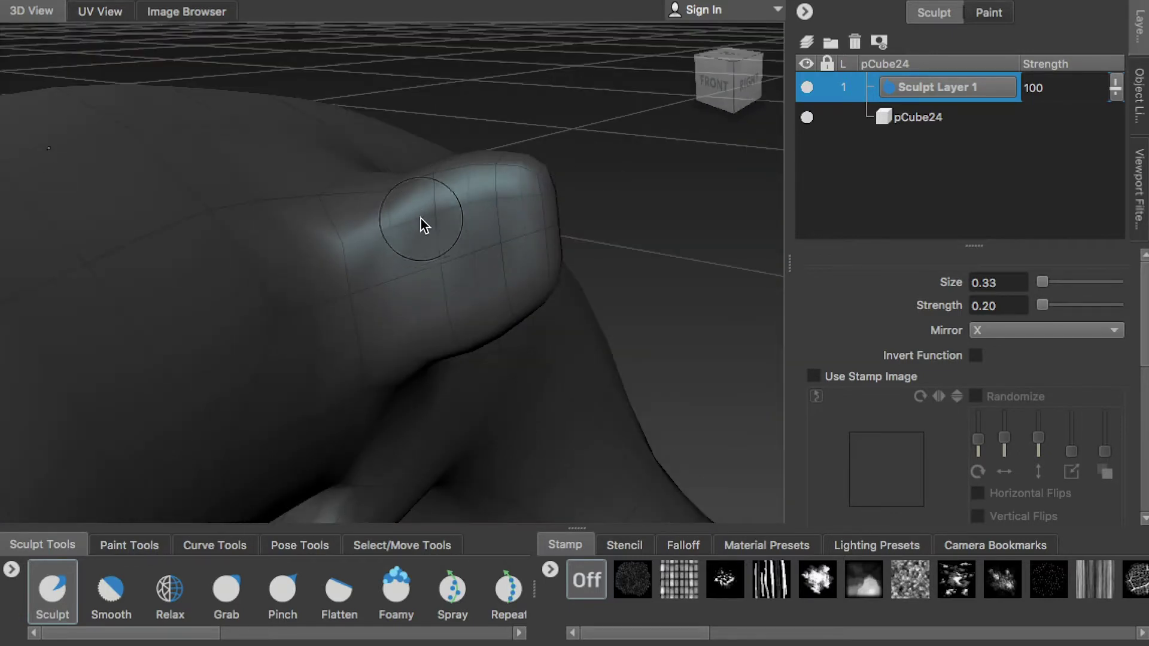
key("bracketright")
mouse_move(439, 240)
left_mouse_down("alt")
mouse_move(463, 227)
mouse_move(347, 304)
mouse_move(476, 213)
mouse_move(391, 258)
mouse_move(353, 251)
mouse_move(293, 278)
mouse_move(429, 239)
mouse_move(321, 316)
mouse_move(354, 278)
mouse_move(333, 263)
mouse_move(382, 275)
mouse_move(397, 330)
mouse_move(359, 356)
left_mouse_up("alt")
key("bracketright")
key("bracketleft")
left_click_drag(359, 356, 419, 309, "alt")
mouse_move(419, 308)
left_mouse_down("shift")
mouse_move(370, 310)
mouse_move(387, 287)
mouse_move(326, 292)
mouse_move(505, 447)
mouse_move(508, 379)
mouse_move(456, 359)
mouse_move(441, 293)
mouse_move(465, 244)
mouse_move(546, 220)
mouse_move(385, 230)
mouse_move(531, 264)
left_mouse_up("shift")
Sculpt and smooth the thumb's joints with a brush size of about 0.30.
mouse_move(533, 380)
left_mouse_down("alt")
mouse_move(197, 323)
mouse_move(431, 347)
mouse_move(377, 276)
mouse_move(333, 318)
mouse_move(277, 270)
mouse_move(258, 309)
mouse_move(529, 275)
mouse_move(339, 220)
left_mouse_up("alt")
left_click_drag(321, 266, 289, 342, "alt")
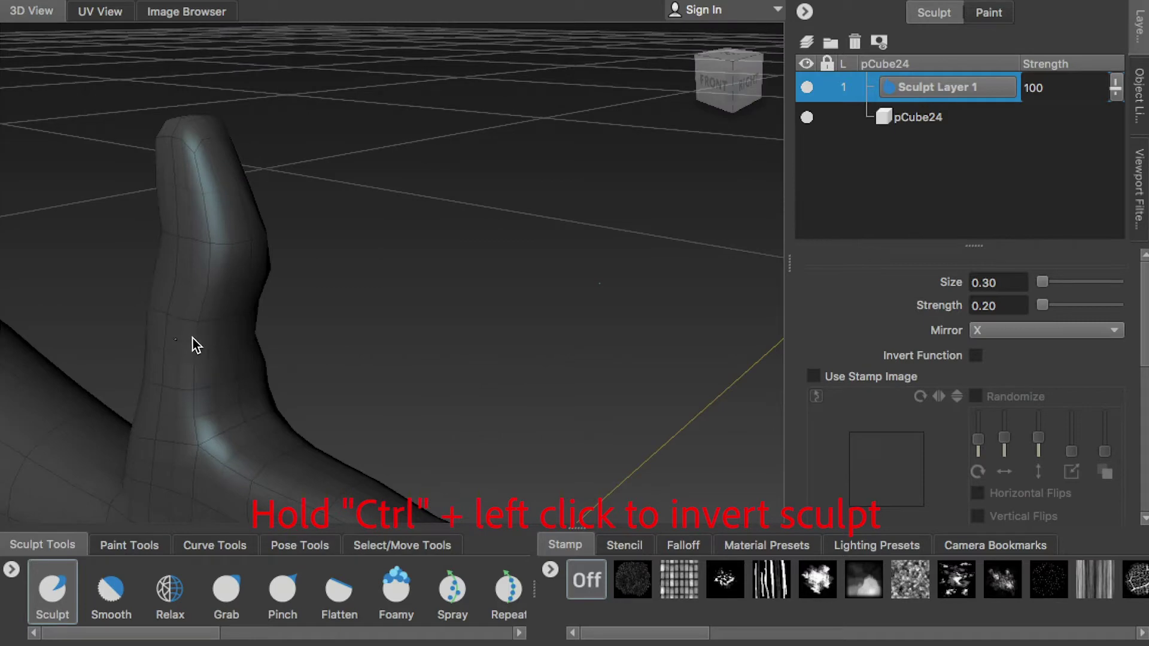
left_click_drag(200, 341, 206, 303, "alt")
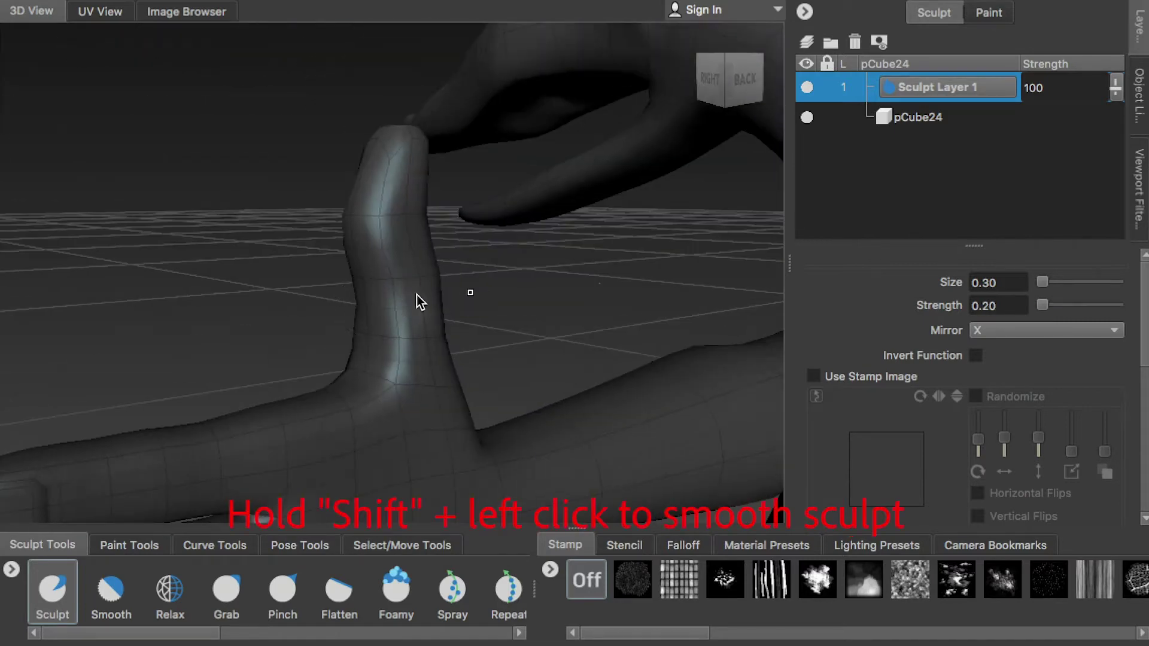
left_click_drag(418, 299, 339, 298, "alt")
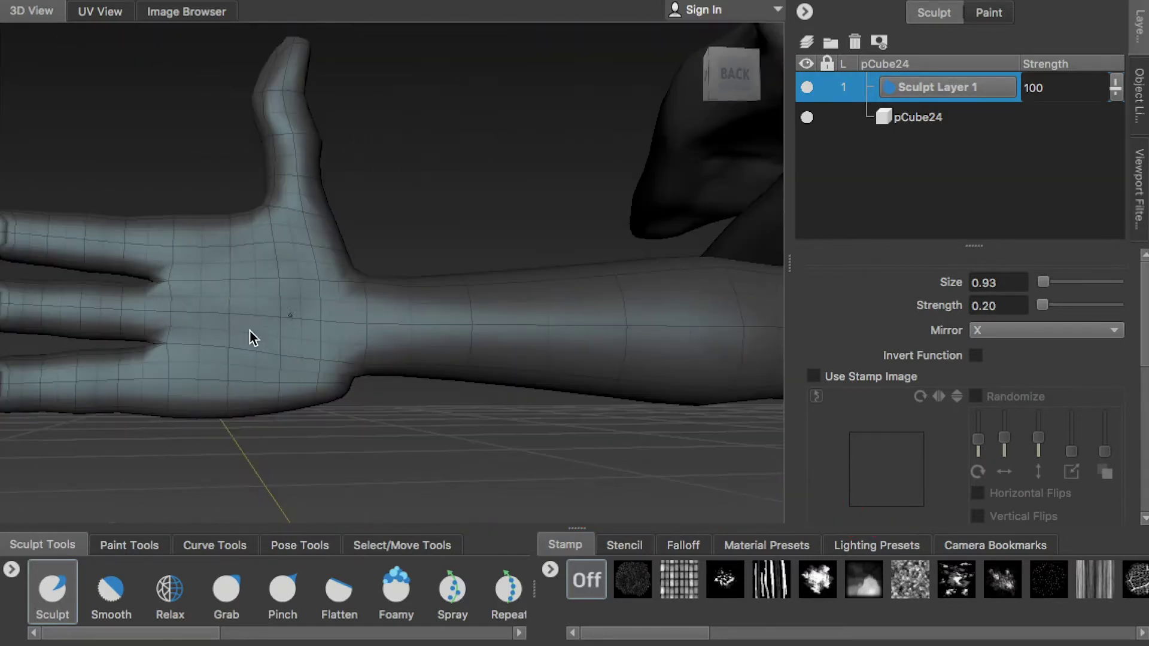
Sculpt the palm with a hollow at its centre and fuller edges, using a brush size of about 0.67.
left_click_drag(250, 282, 263, 210, "alt")
left_click_drag(391, 286, 341, 300, "alt")
mouse_move(341, 300)
right_mouse_down("alt")
mouse_move(74, 198)
mouse_move(223, 288)
mouse_move(457, 279)
mouse_move(485, 203)
right_mouse_up("alt")
middle_click_drag(485, 203, 397, 286, "alt")
left_click_drag(397, 286, 408, 226, "alt")
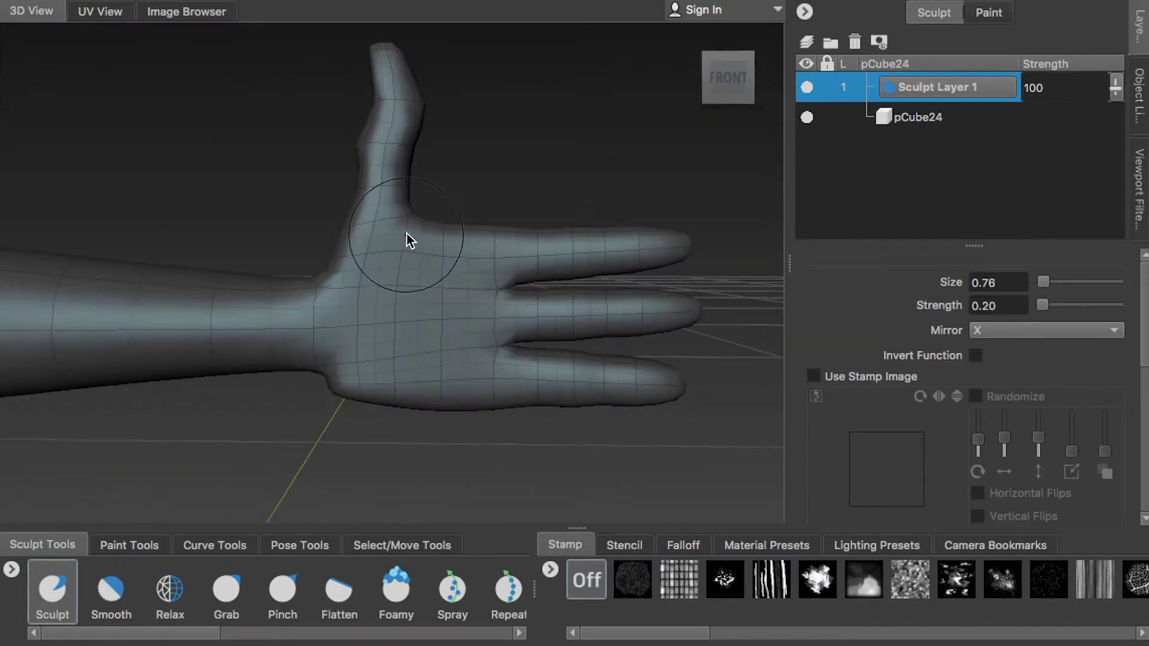
mouse_move(397, 279)
left_mouse_down("alt")
mouse_move(470, 325)
mouse_move(404, 227)
left_mouse_up("alt")
key("m")
mouse_move(372, 284)
left_mouse_down()
mouse_move(425, 321)
mouse_move(414, 335)
left_mouse_up()
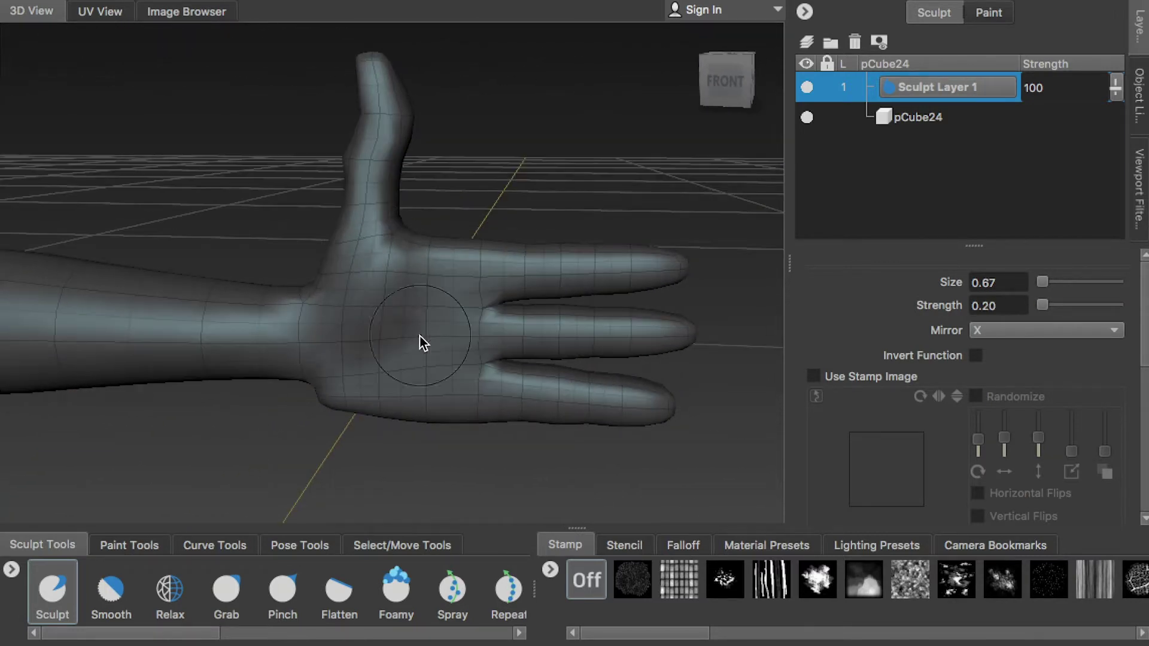
Sculpt knuckles and subtle bulges along the three fingers and smooth them with a small brush.
mouse_move(398, 261)
left_mouse_down("alt")
mouse_move(451, 293)
mouse_move(398, 334)
mouse_move(458, 346)
mouse_move(344, 325)
mouse_move(447, 322)
mouse_move(397, 295)
left_mouse_up("alt")
mouse_move(490, 303)
left_mouse_down("alt")
mouse_move(652, 272)
mouse_move(466, 371)
mouse_move(465, 314)
mouse_move(418, 290)
mouse_move(361, 313)
mouse_move(354, 246)
mouse_move(486, 314)
left_mouse_up("alt")
left_click_drag(453, 412, 474, 264, "alt")
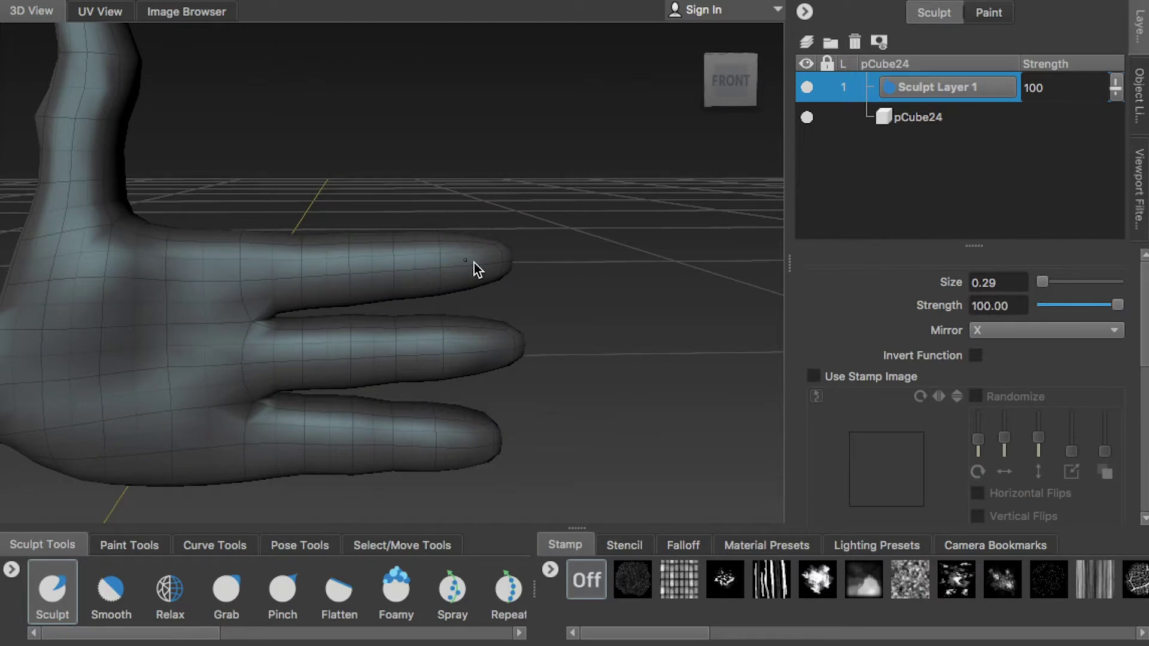
mouse_move(464, 455)
left_mouse_down("alt")
mouse_move(457, 349)
mouse_move(482, 397)
mouse_move(379, 341)
mouse_move(389, 380)
mouse_move(352, 423)
mouse_move(423, 436)
mouse_move(414, 383)
mouse_move(485, 270)
mouse_move(502, 330)
left_mouse_up("alt")
left_click_drag(511, 260, 524, 315, "alt")
mouse_move(337, 307)
right_mouse_down("alt")
mouse_move(354, 279)
mouse_move(358, 227)
right_mouse_up("alt")
left_click_drag(461, 195, 316, 191, "alt")
left_click_drag(410, 194, 376, 204, "alt")
mouse_move(467, 192)
left_mouse_down("alt")
mouse_move(389, 200)
mouse_move(503, 180)
mouse_move(350, 268)
mouse_move(336, 203)
mouse_move(360, 249)
mouse_move(459, 249)
mouse_move(380, 199)
mouse_move(449, 269)
mouse_move(508, 282)
mouse_move(438, 266)
left_mouse_up("alt")
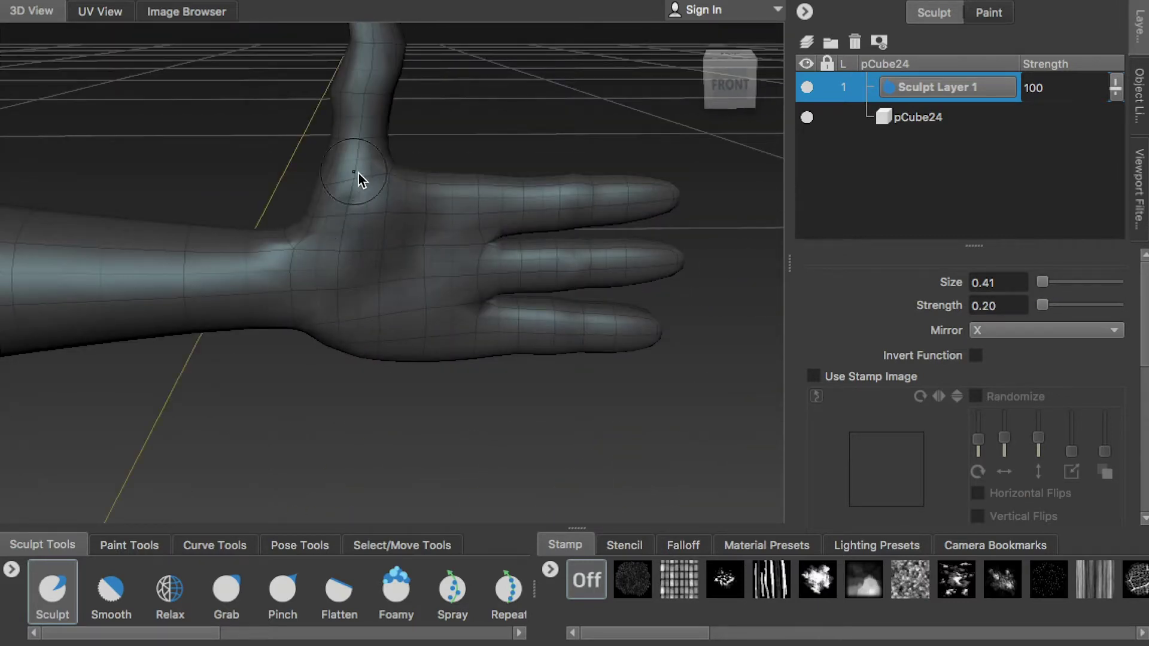
Smooth the wrist and the base of the thumb with a brush size of about 0.59.
left_click_drag(358, 245, 318, 226, "alt")
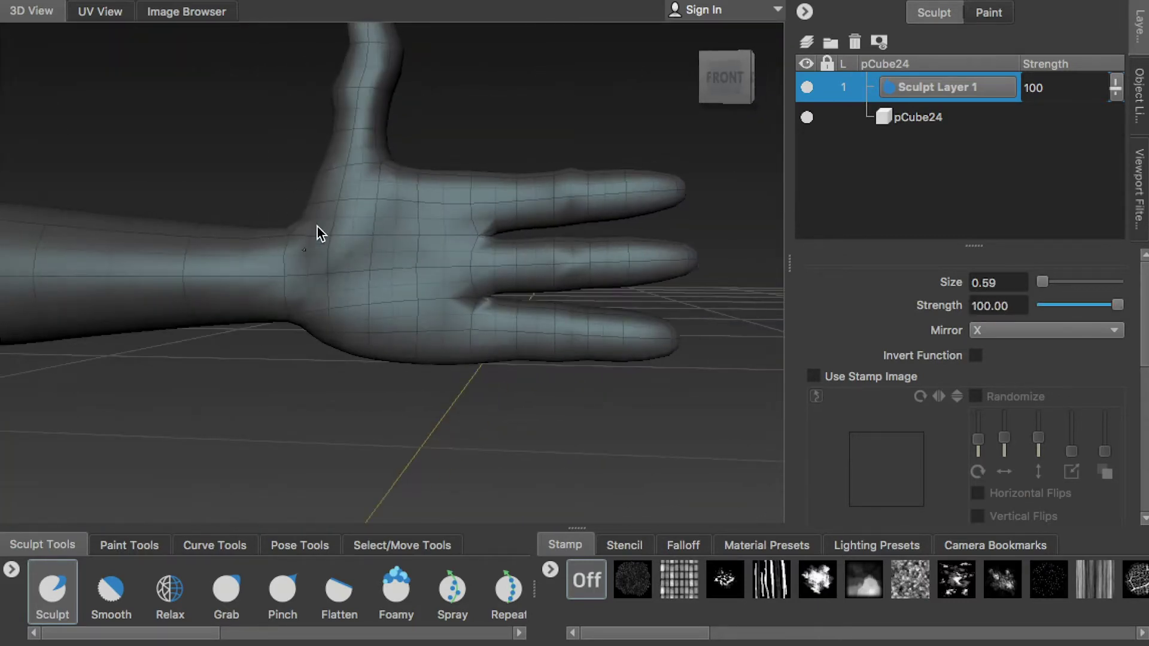
mouse_move(433, 299)
left_mouse_down("alt")
mouse_move(225, 334)
mouse_move(262, 324)
mouse_move(343, 428)
mouse_move(328, 315)
mouse_move(353, 382)
left_mouse_up("alt")
mouse_move(582, 285)
left_mouse_down("alt")
mouse_move(450, 300)
mouse_move(509, 426)
mouse_move(465, 290)
mouse_move(449, 357)
mouse_move(451, 307)
mouse_move(372, 224)
mouse_move(430, 313)
mouse_move(414, 261)
mouse_move(377, 303)
mouse_move(441, 239)
mouse_move(354, 256)
mouse_move(342, 272)
left_mouse_up("alt")
mouse_move(412, 298)
left_mouse_down("alt")
mouse_move(416, 313)
mouse_move(443, 267)
mouse_move(372, 235)
mouse_move(430, 248)
mouse_move(344, 325)
mouse_move(351, 300)
mouse_move(305, 300)
mouse_move(336, 209)
mouse_move(448, 179)
mouse_move(505, 256)
mouse_move(477, 144)
mouse_move(507, 222)
mouse_move(506, 208)
mouse_move(461, 265)
mouse_move(394, 225)
mouse_move(454, 320)
mouse_move(399, 364)
mouse_move(472, 351)
mouse_move(459, 233)
mouse_move(392, 197)
mouse_move(483, 333)
mouse_move(427, 306)
mouse_move(450, 329)
mouse_move(438, 305)
mouse_move(379, 302)
mouse_move(435, 275)
mouse_move(180, 246)
mouse_move(243, 256)
mouse_move(439, 376)
mouse_move(349, 230)
left_mouse_up("alt")
mouse_move(360, 293)
left_mouse_down("alt")
mouse_move(561, 369)
mouse_move(419, 377)
mouse_move(457, 440)
mouse_move(453, 343)
mouse_move(458, 417)
mouse_move(372, 357)
mouse_move(563, 330)
mouse_move(411, 270)
mouse_move(602, 287)
mouse_move(437, 325)
mouse_move(385, 285)
mouse_move(552, 340)
mouse_move(398, 285)
mouse_move(565, 381)
mouse_move(465, 297)
mouse_move(567, 346)
mouse_move(348, 246)
left_mouse_up("alt")
mouse_move(319, 320)
left_mouse_down("alt")
mouse_move(441, 305)
mouse_move(426, 277)
mouse_move(327, 293)
mouse_move(439, 328)
mouse_move(336, 318)
mouse_move(359, 305)
mouse_move(385, 333)
mouse_move(359, 314)
mouse_move(495, 333)
mouse_move(402, 311)
mouse_move(405, 292)
mouse_move(408, 301)
left_mouse_up("alt")
Sculpt the lower legs and ankles above the feet with brush size 0.66 and strength 0.20.
left_click_drag(480, 295, 406, 261, "alt")
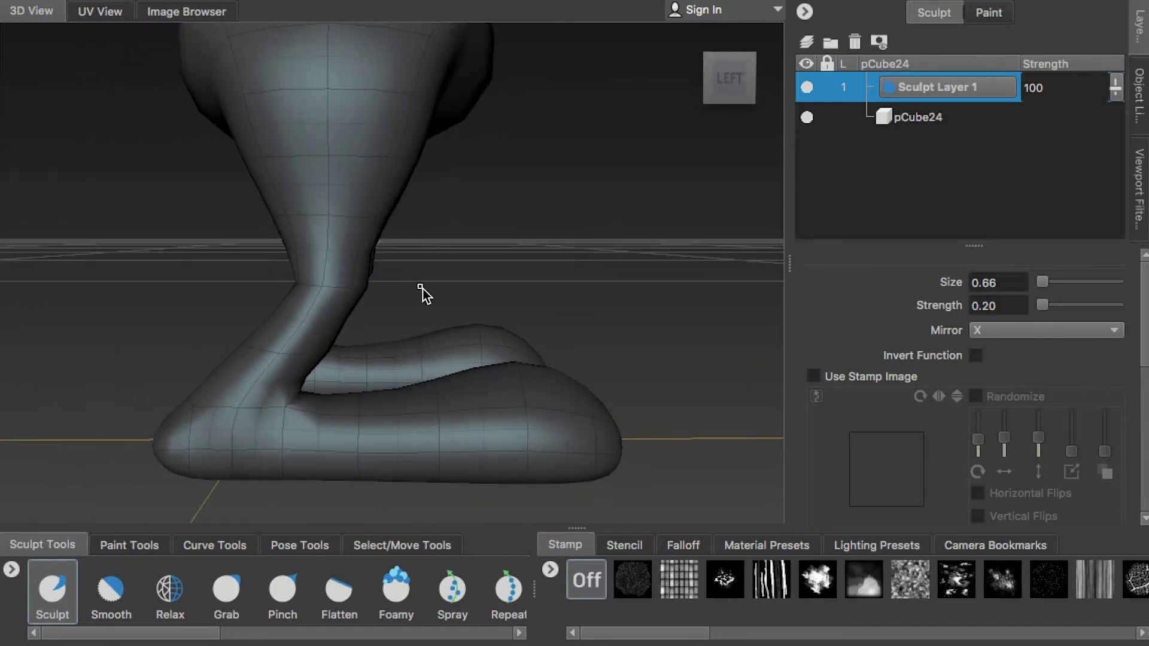
left_click_drag(289, 378, 299, 353, "alt")
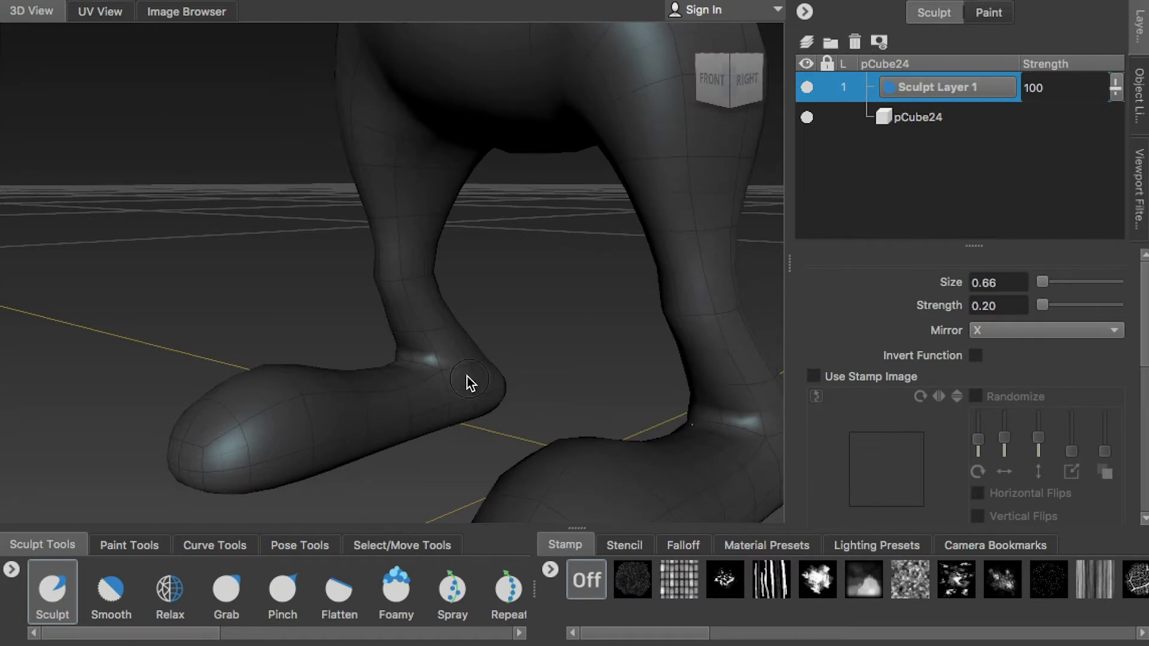
mouse_move(467, 376)
left_mouse_down("alt")
mouse_move(576, 414)
mouse_move(480, 387)
mouse_move(587, 390)
mouse_move(523, 394)
left_mouse_up("alt")
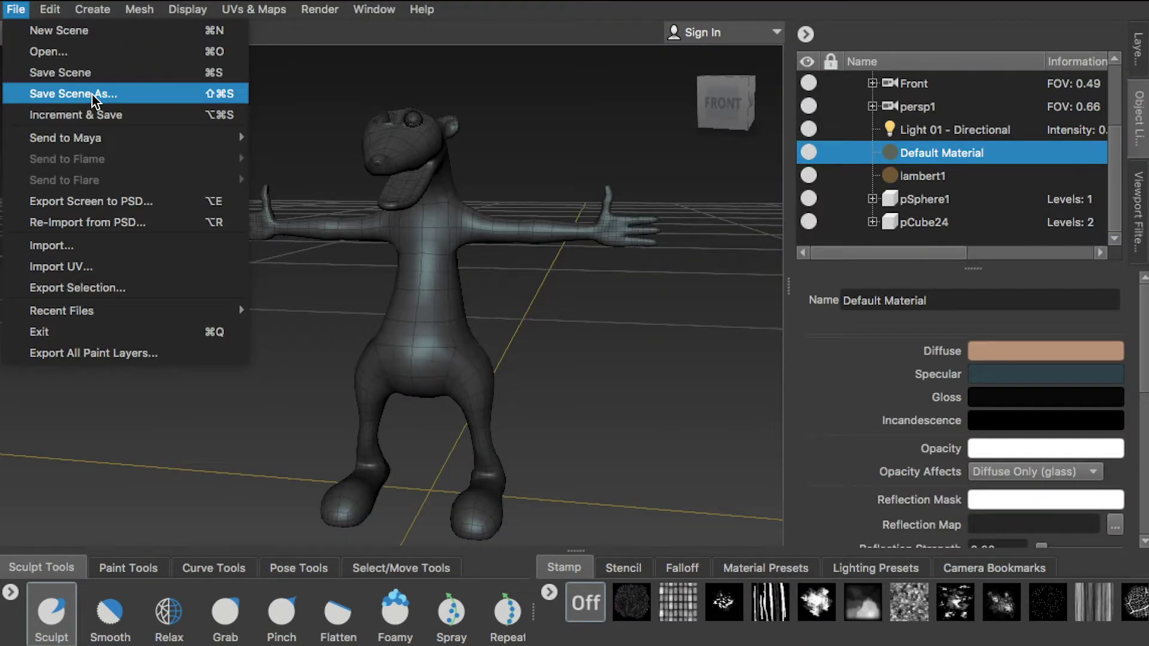
Save the scene and export pSphere1 and pCube24 as an OBJ file named RatStep02BaseMeshSculpted.
left_click(92, 93)
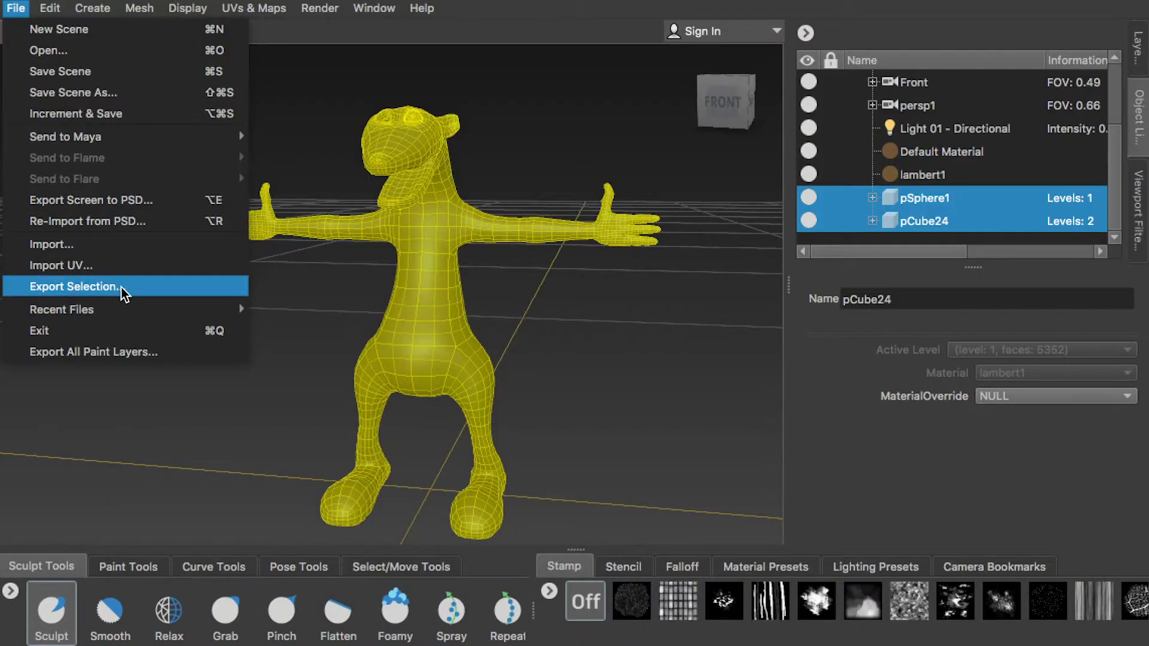
left_click(121, 288)
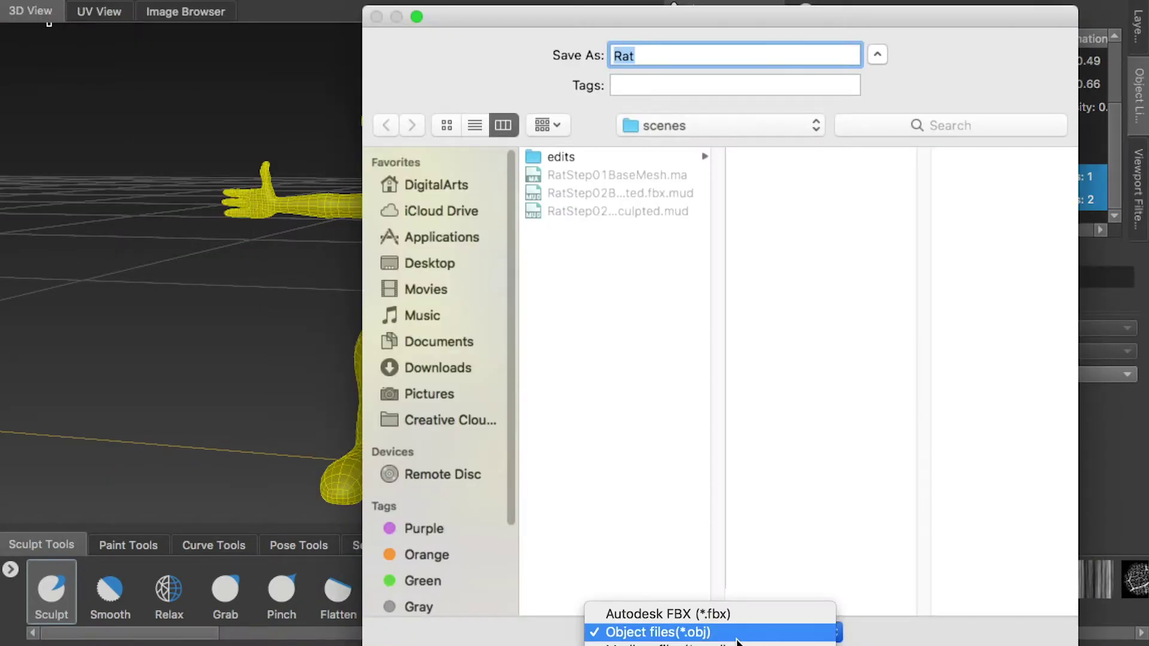
left_click(713, 633)
type("RatStep02BaseMesh")
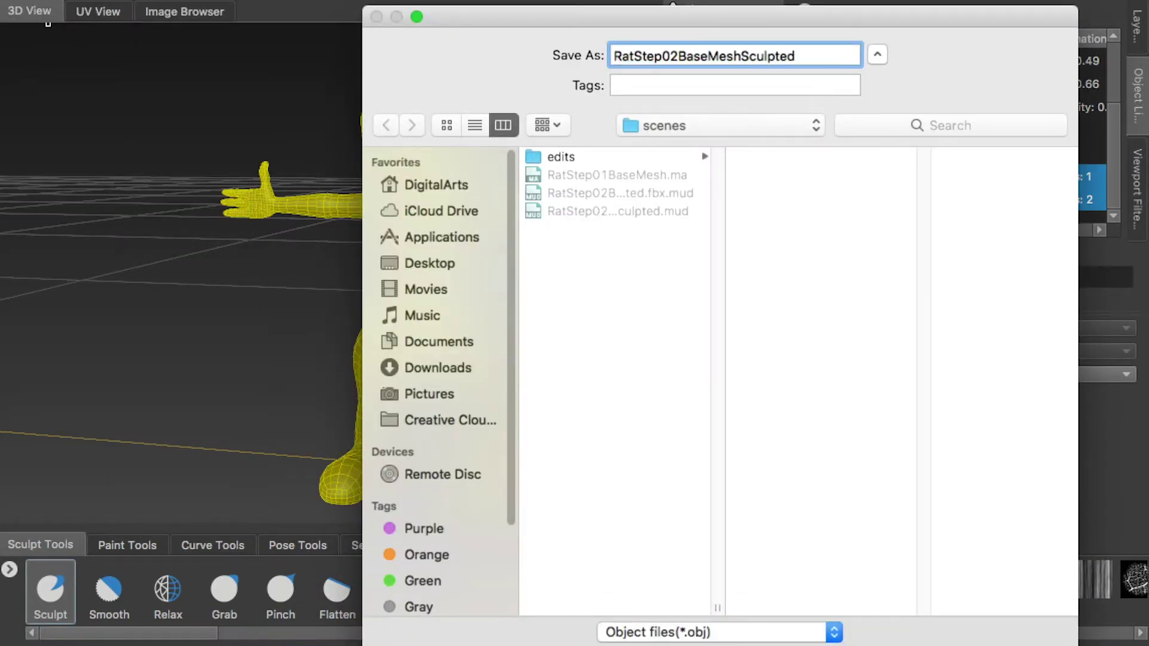
type("Sculpted")
key("Return")
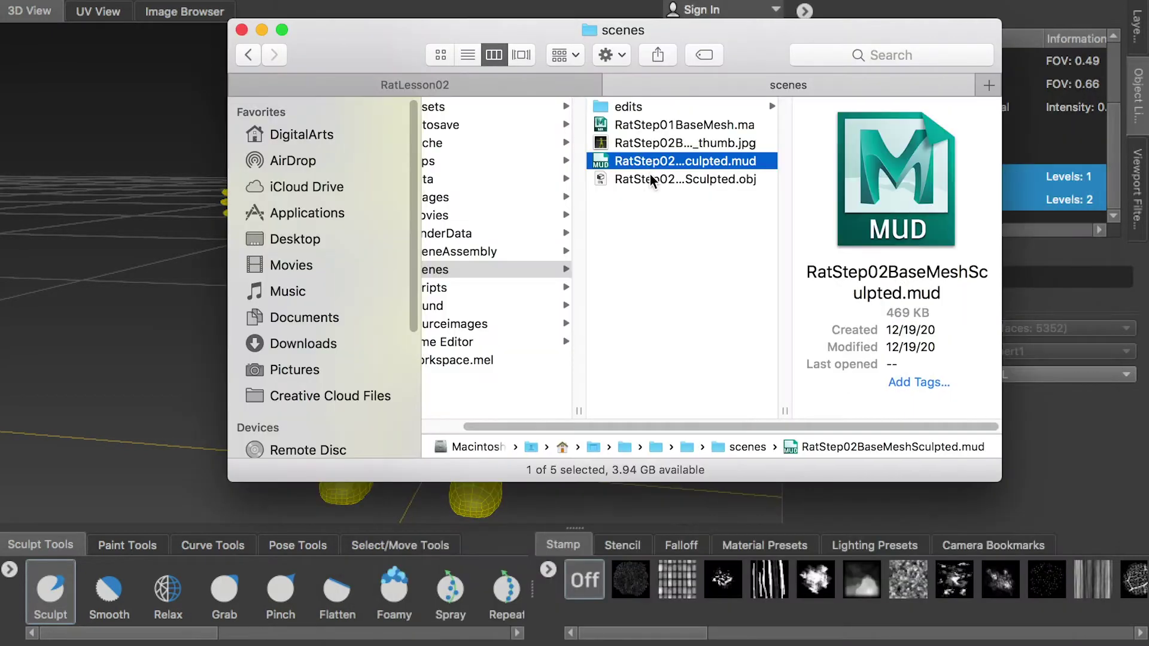
Import RatStep02BaseMeshSculpted.obj from the scenes folder into an empty Maya scene and inspect the head.
left_click(718, 178)
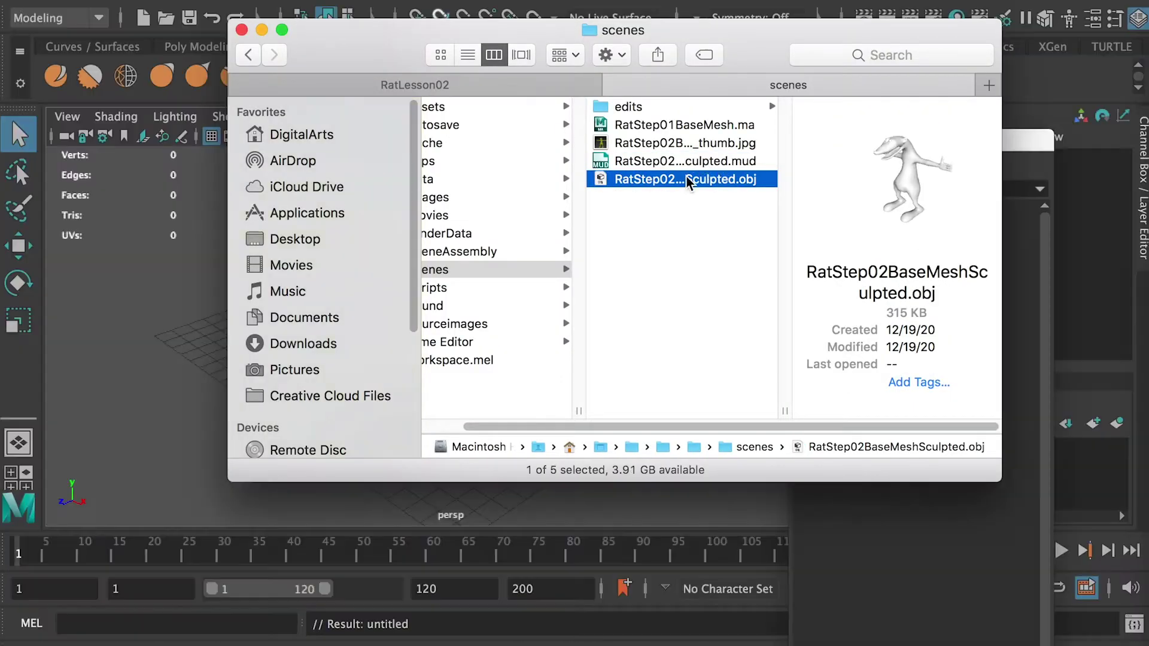
left_click_drag(688, 179, 128, 251)
right_click_drag(488, 232, 544, 364, "alt")
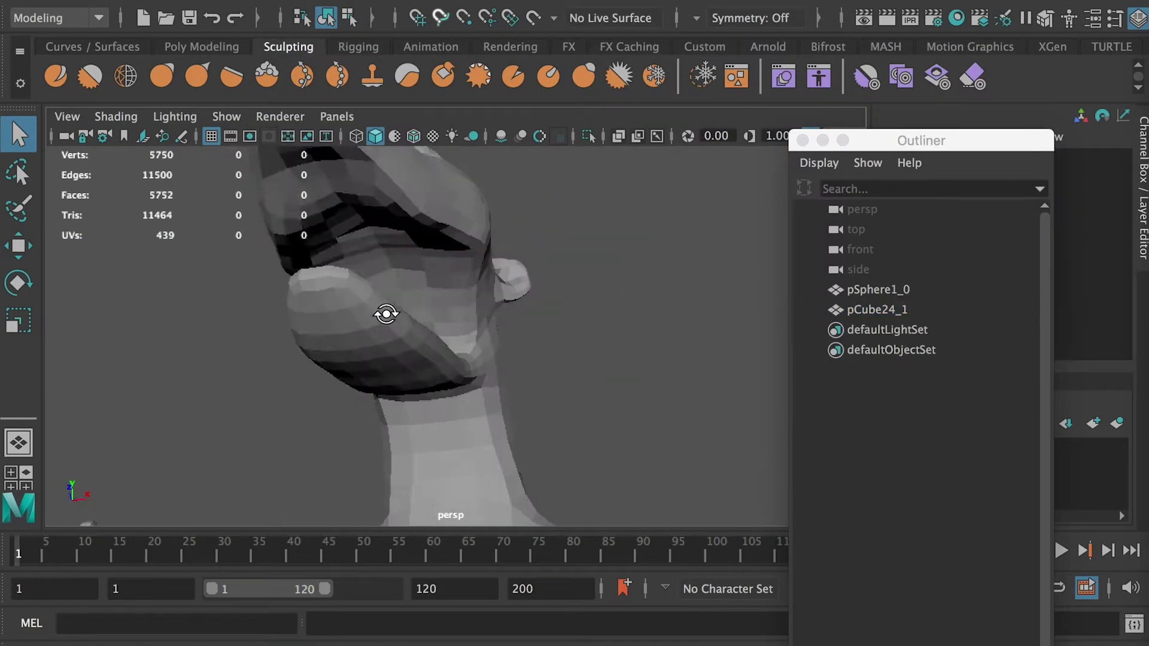
Soften the edges of both imported meshes and rename them Eyeball_L and Body.
right_click_drag(385, 313, 410, 359, "alt")
right_click_drag(410, 359, 422, 380, "alt")
left_click_drag(547, 270, 323, 427)
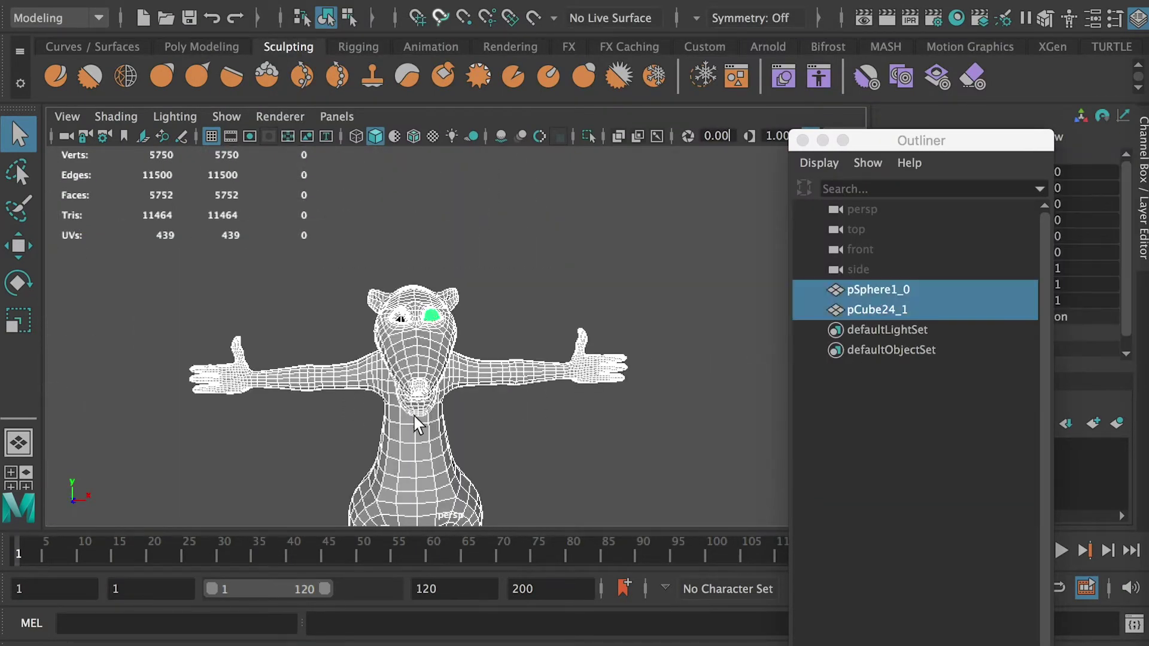
middle_click_drag(428, 412, 418, 275, "alt")
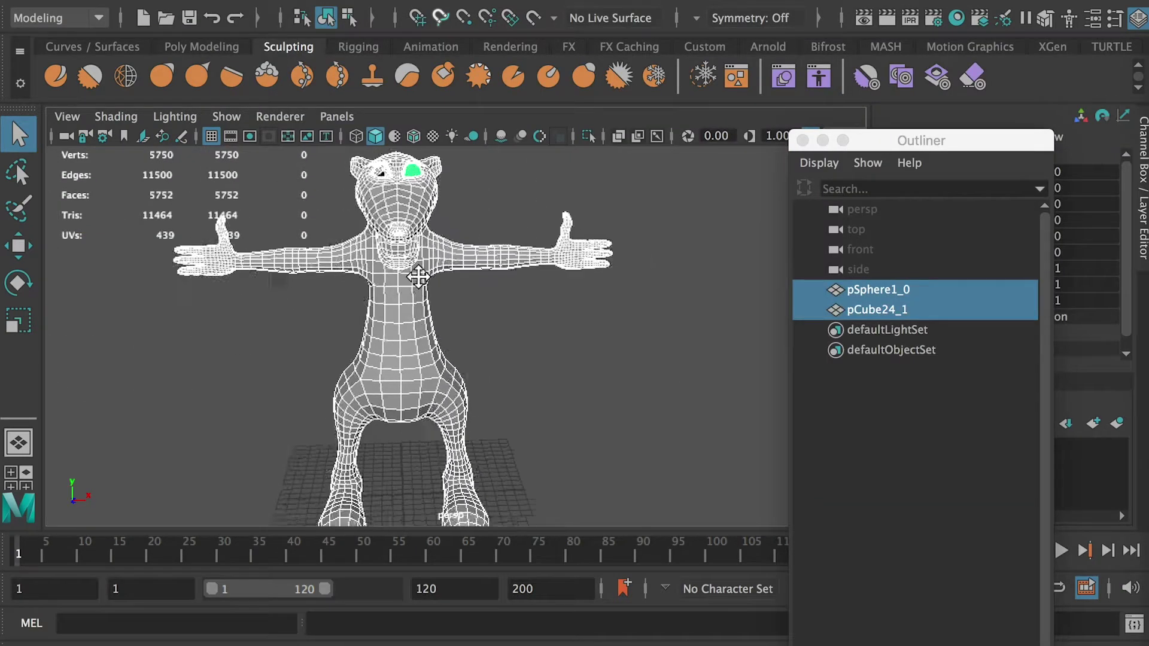
left_click(565, 10)
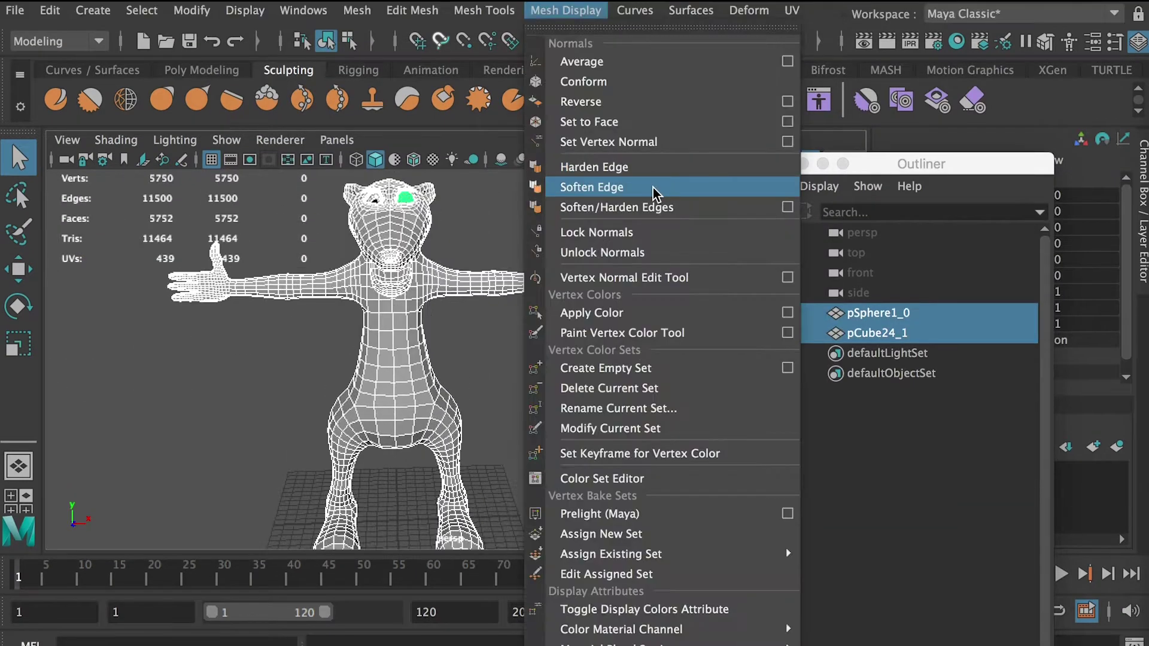
left_click(675, 190)
left_click(582, 183)
left_click_drag(419, 240, 494, 256, "alt")
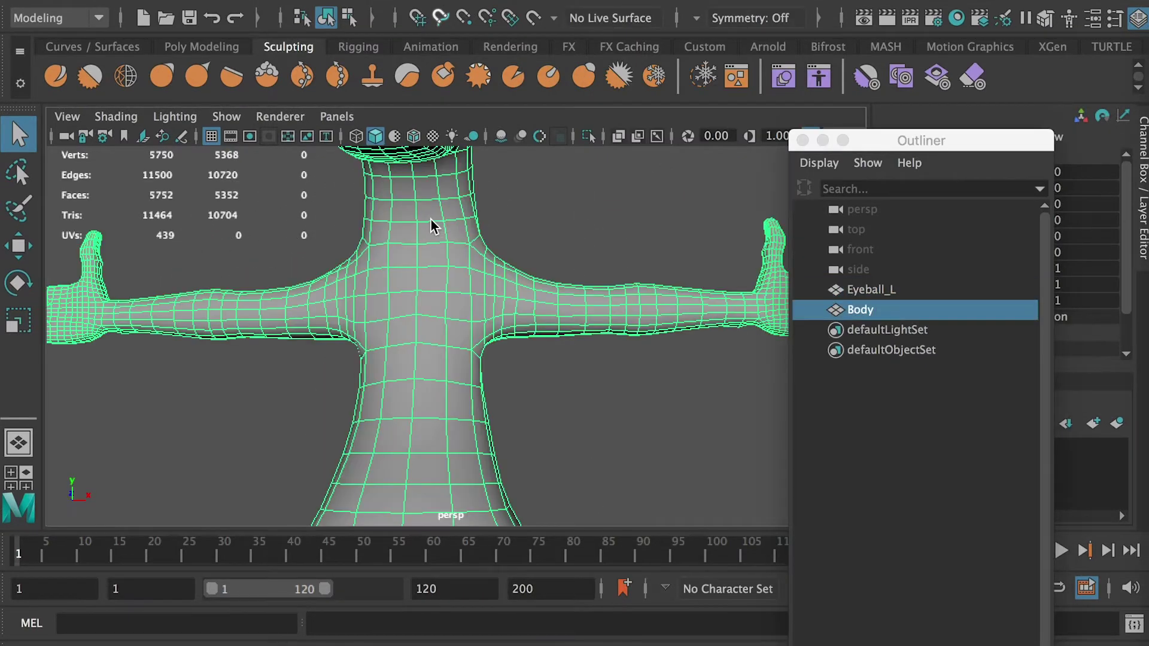
Duplicate the Body mesh as Shirt and hide the original Body.
key("ctrl+d")
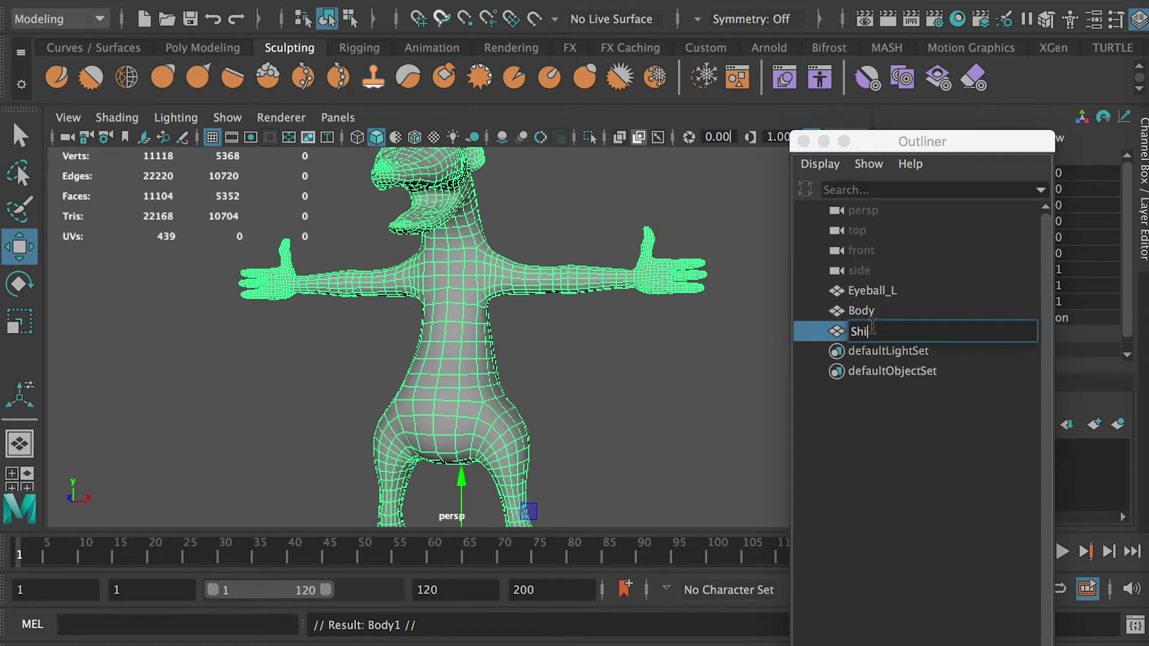
left_click(246, 8)
mouse_move(268, 114)
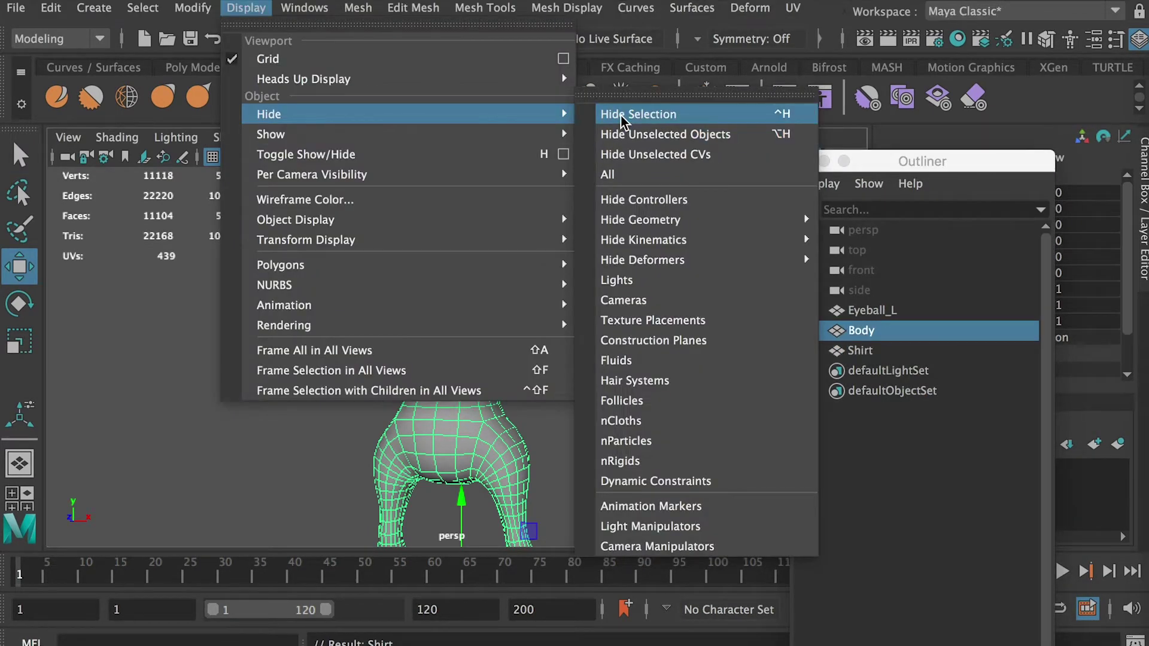
left_click(621, 114)
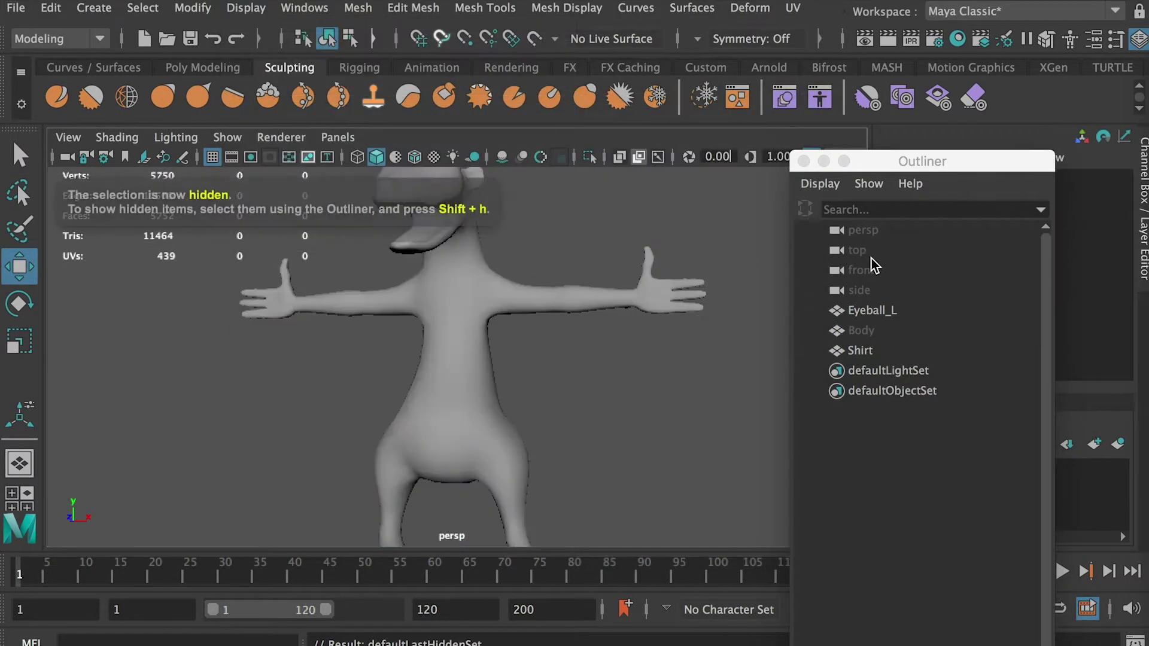
Extract the Shirt mesh's torso and upper-arm faces, from the neck to the waist, as a separate surface.
left_click(861, 349)
right_click(456, 238)
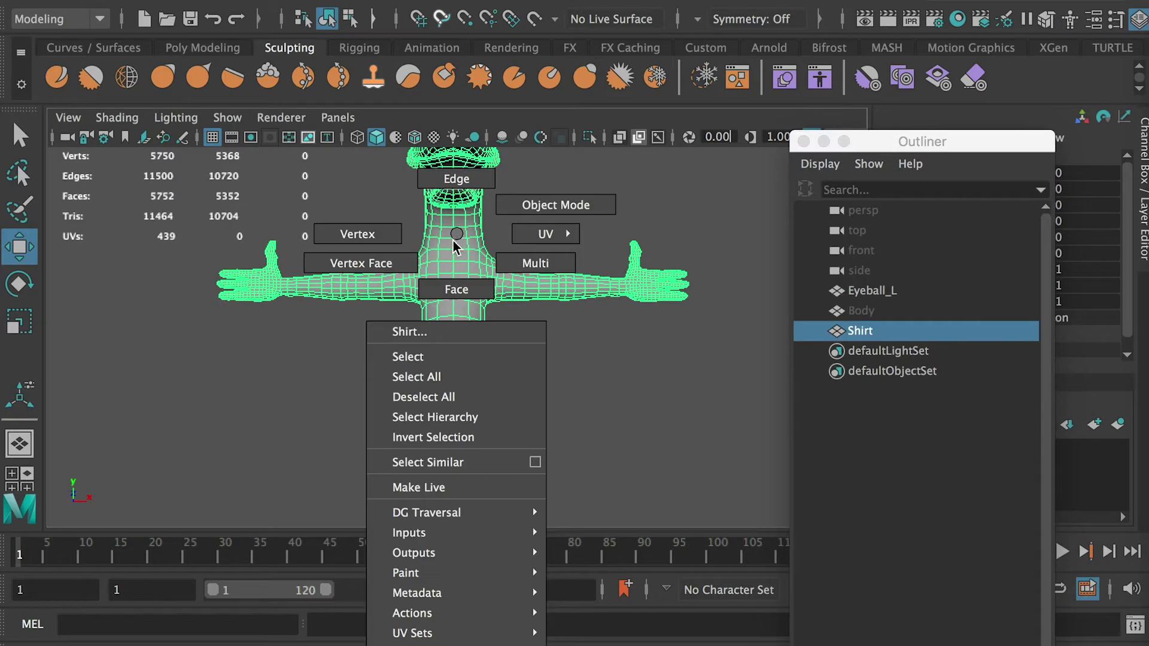
left_click(454, 289)
left_click_drag(493, 300, 553, 336)
right_click_drag(410, 275, 599, 328, "alt")
left_click_drag(598, 328, 467, 317, "alt")
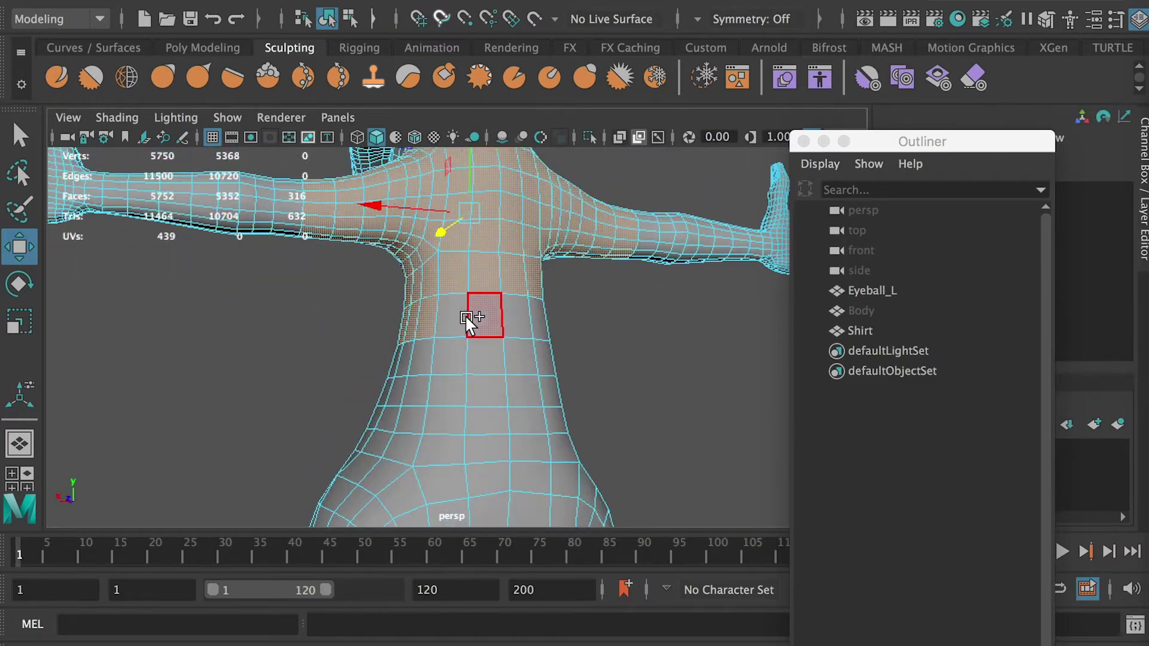
left_click_drag(580, 319, 249, 1, "alt")
left_click(413, 5)
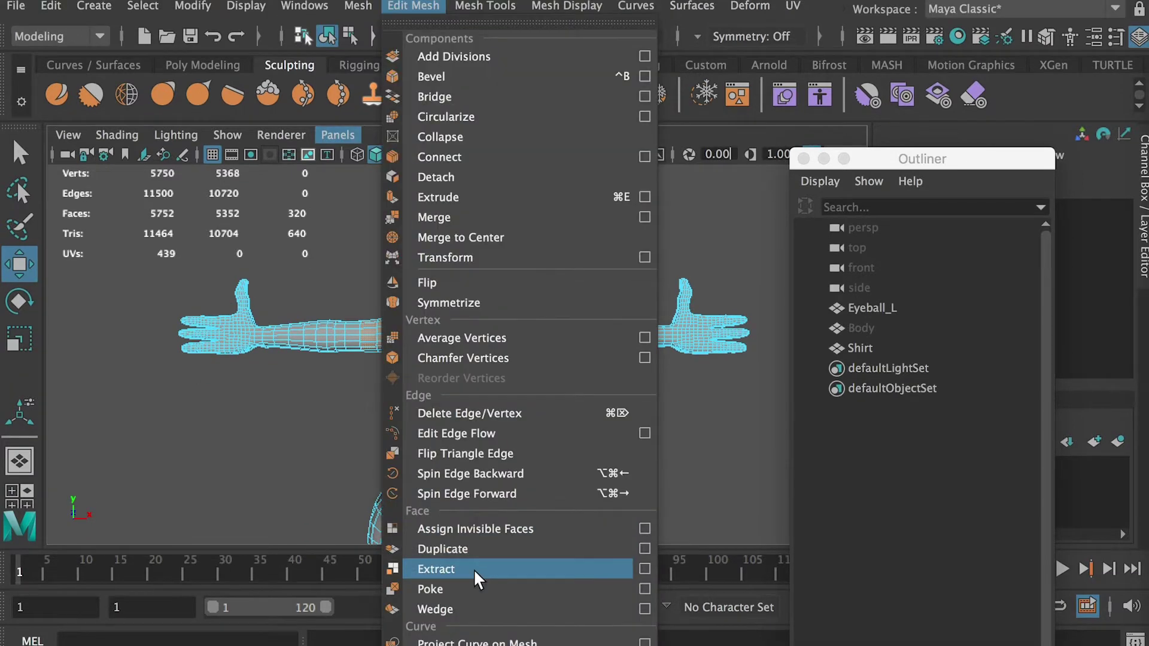
left_click(477, 577)
Rename the extracted torso surface polySurface1 inside the Shirt group as Shirt.
left_click(820, 331)
left_click_drag(892, 351, 887, 372)
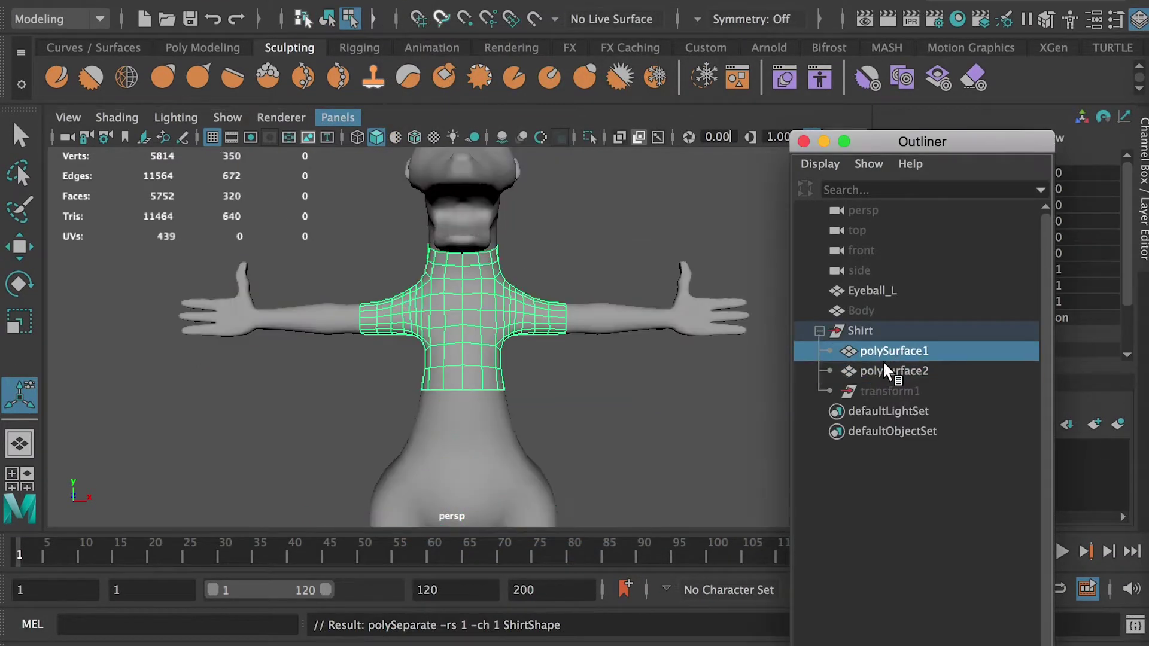
double_click(892, 352)
type("Shirt")
Extract the hip and upper-leg faces of polySurface2 as the pants surface and delete the leftover body surface.
left_click(894, 371)
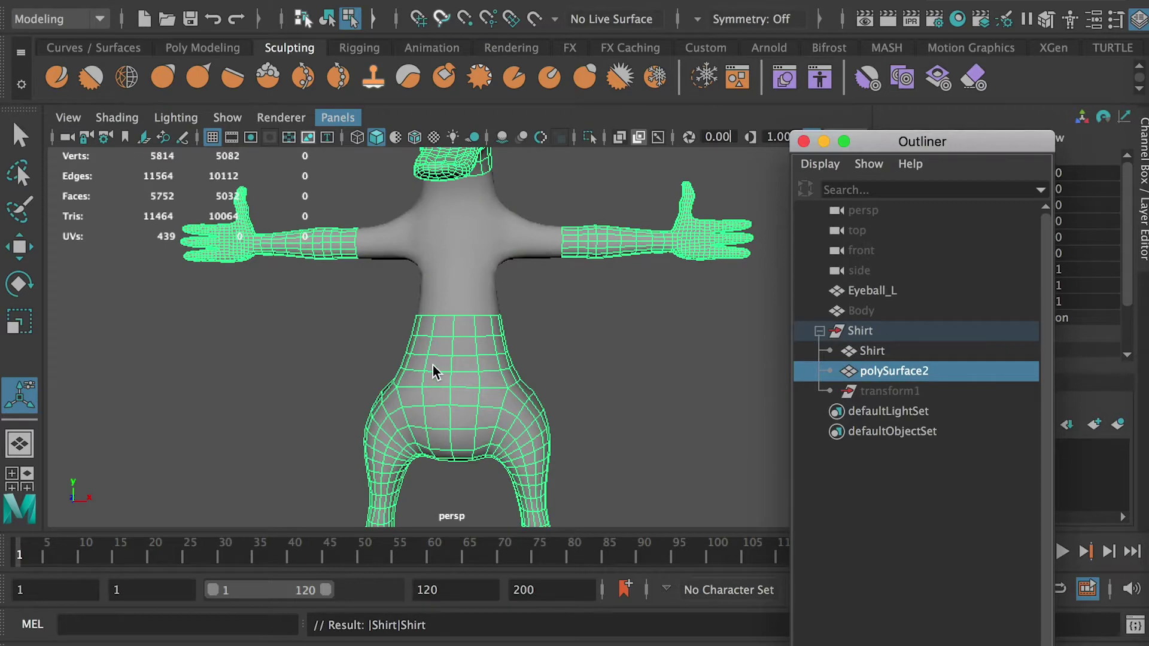
right_click(460, 353)
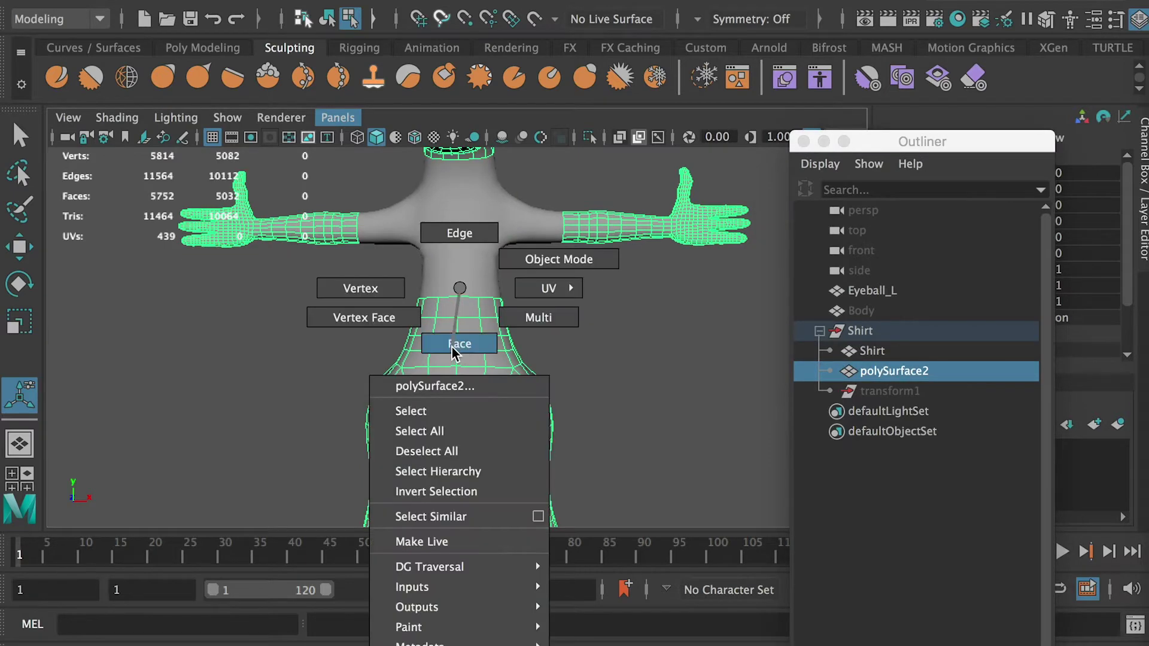
right_click_drag(452, 348, 451, 349)
left_click_drag(419, 347, 440, 351, "alt")
left_click_drag(595, 419, 596, 428)
left_click_drag(596, 428, 597, 401, "alt")
right_click_drag(597, 402, 393, 553, "shift")
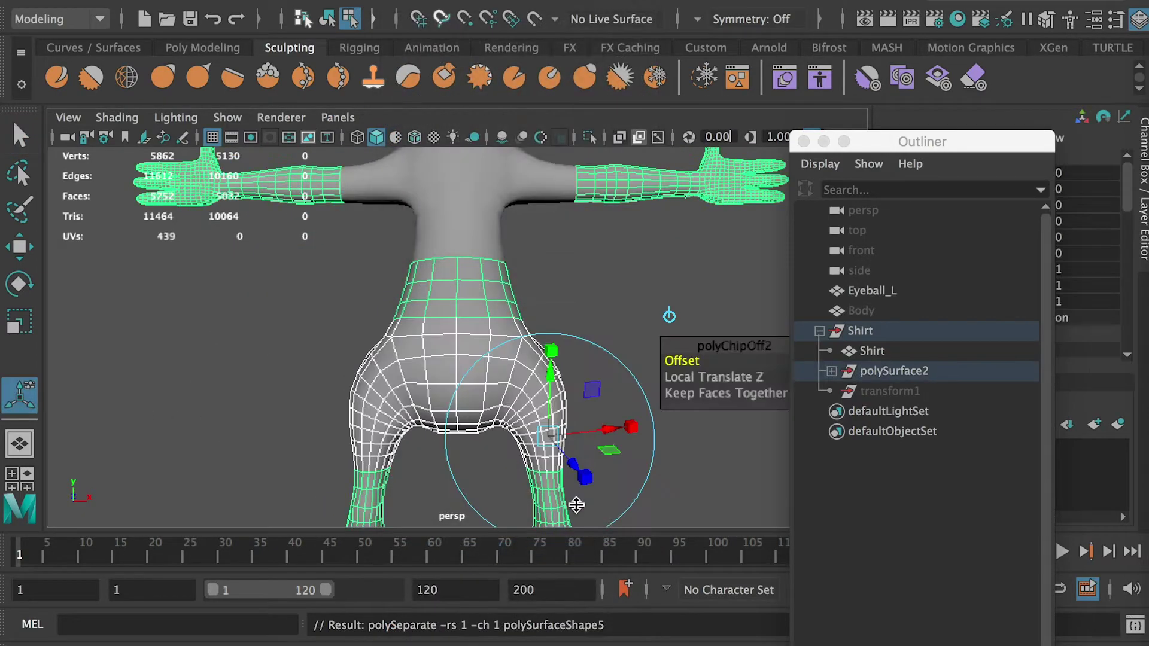
left_click(832, 371)
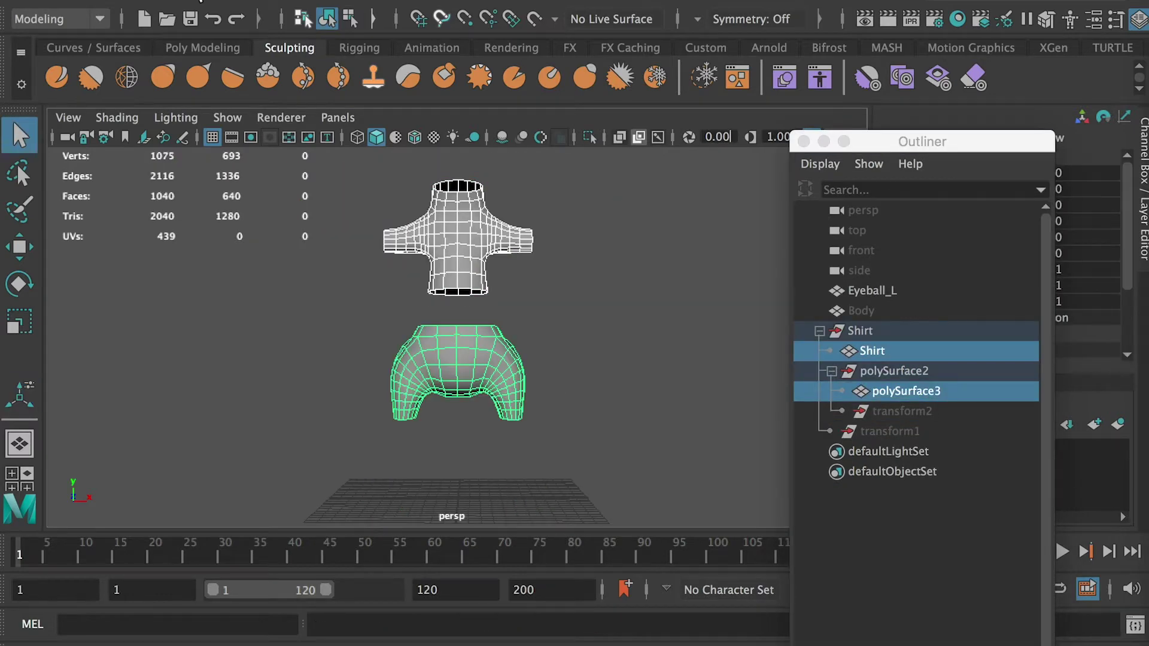
Freeze the transformations and delete the history of the shirt and pants surfaces.
left_click(198, 1)
left_click(227, 75)
left_click(53, 1)
mouse_move(124, 227)
left_click(371, 225)
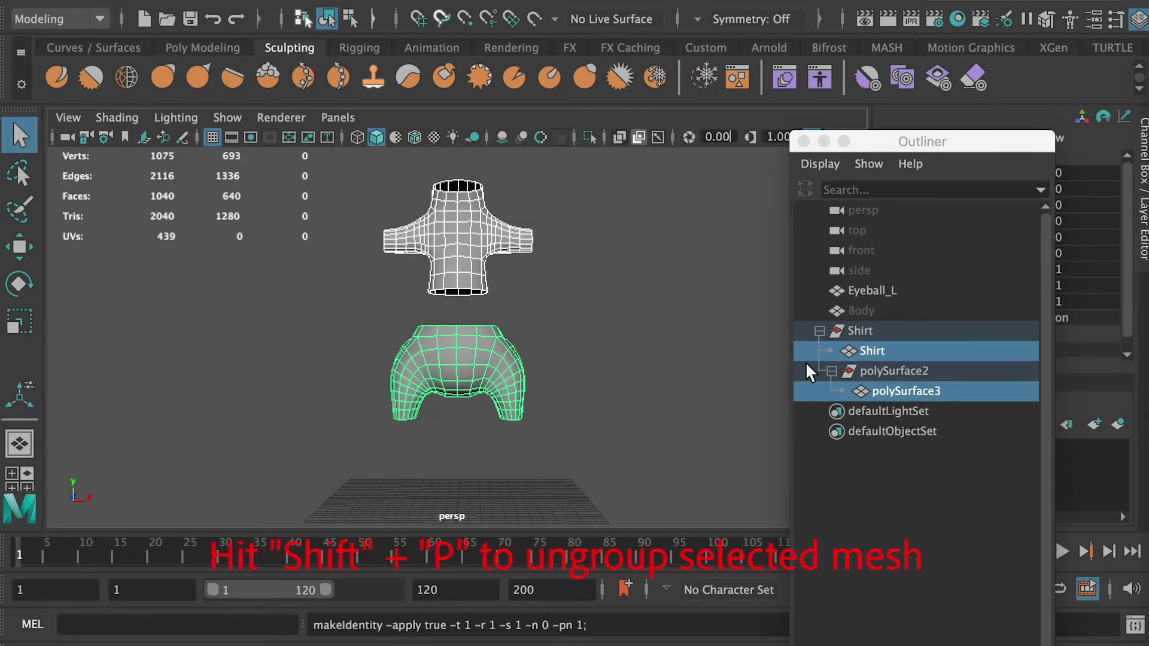
Unparent the shirt and pants surfaces and delete the leftover Shirt group.
key("shift+p")
left_click(857, 332)
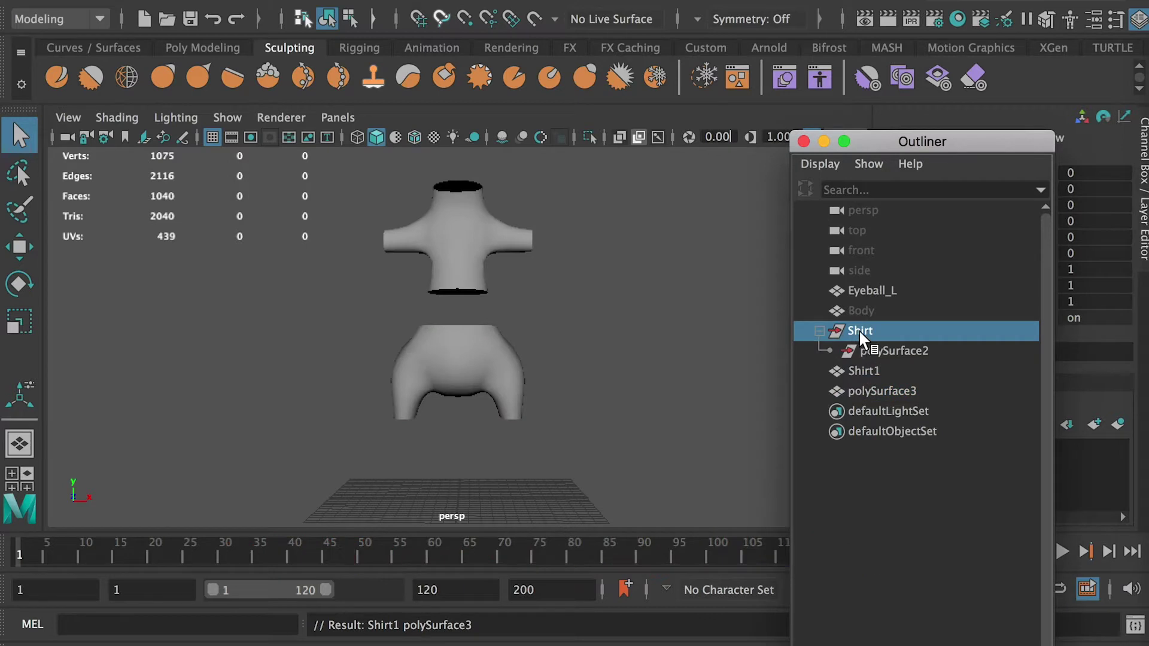
key("Delete")
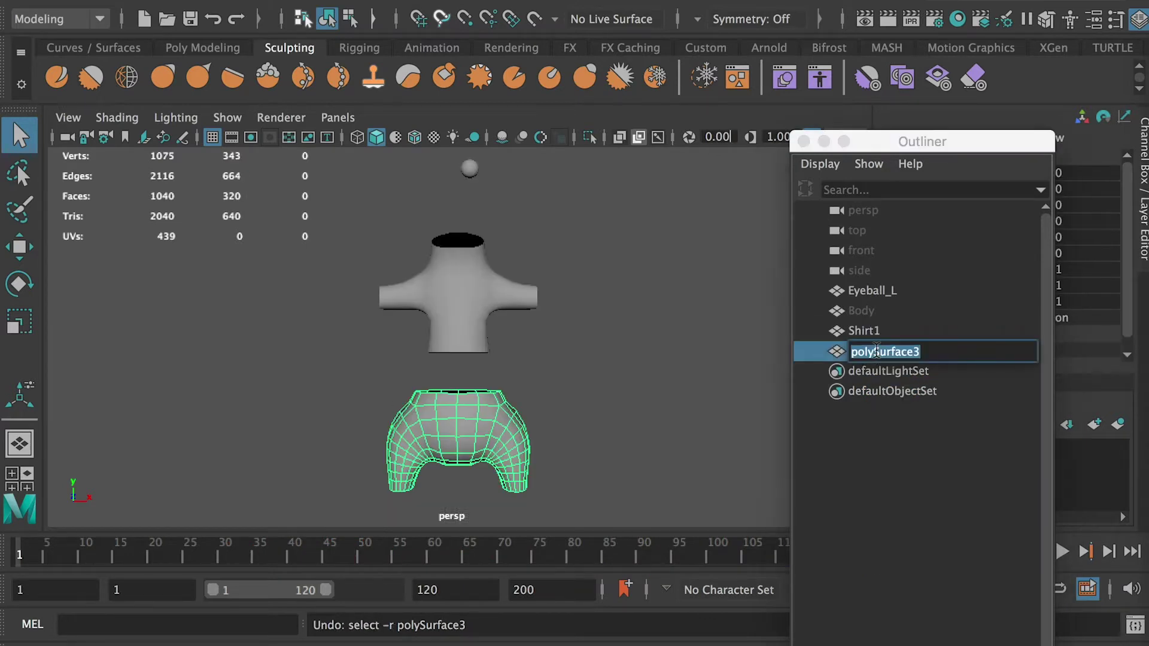
Rename polySurface3 as Pants and Shirt1 as Shirt.
type("Pants")
key("Return")
left_click(855, 329)
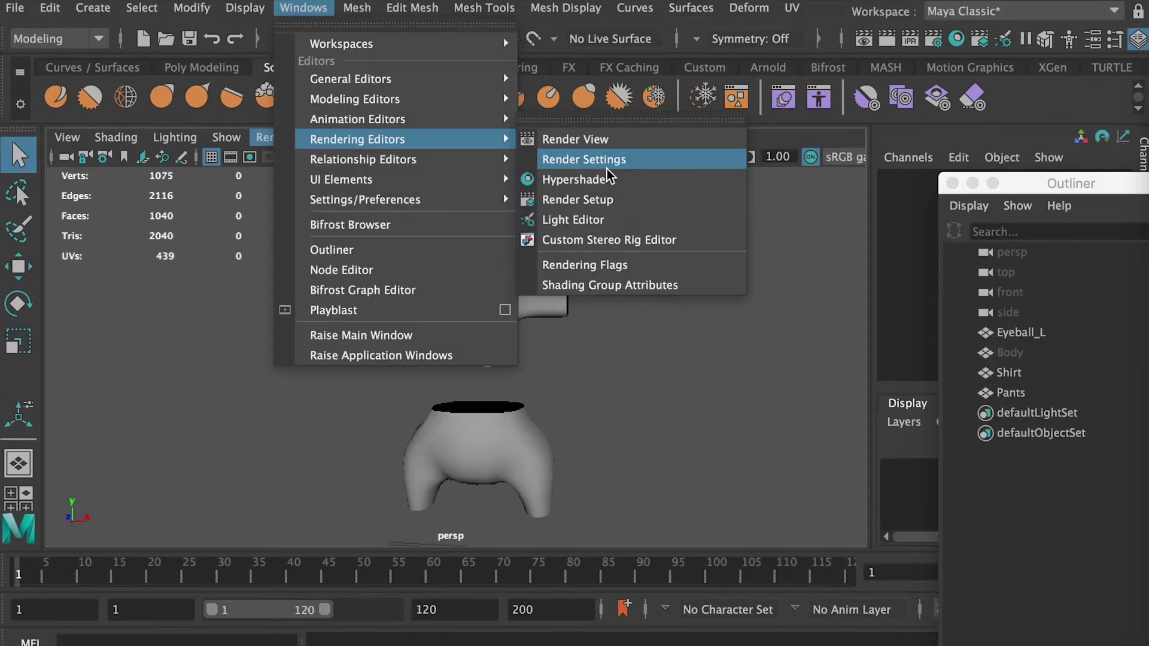
Create a Blinn material named Shirt1 in the Hypershade and set its color to red.
left_click(605, 180)
left_click(135, 38)
mouse_move(180, 75)
left_click(469, 153)
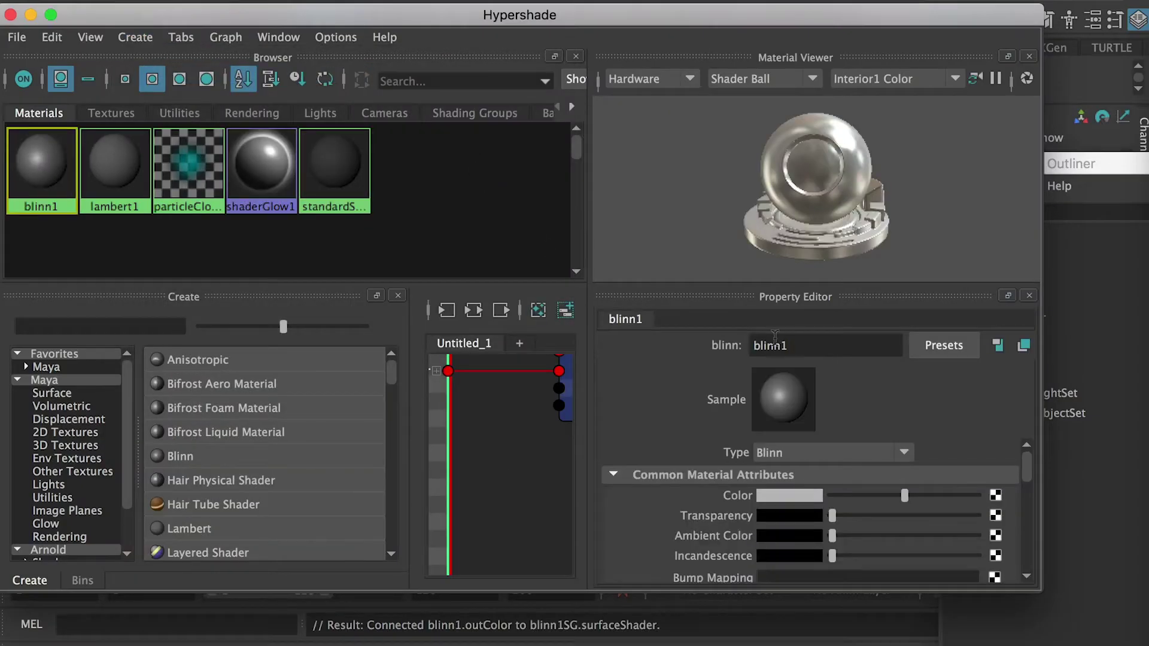
left_click(790, 495)
left_click(734, 443)
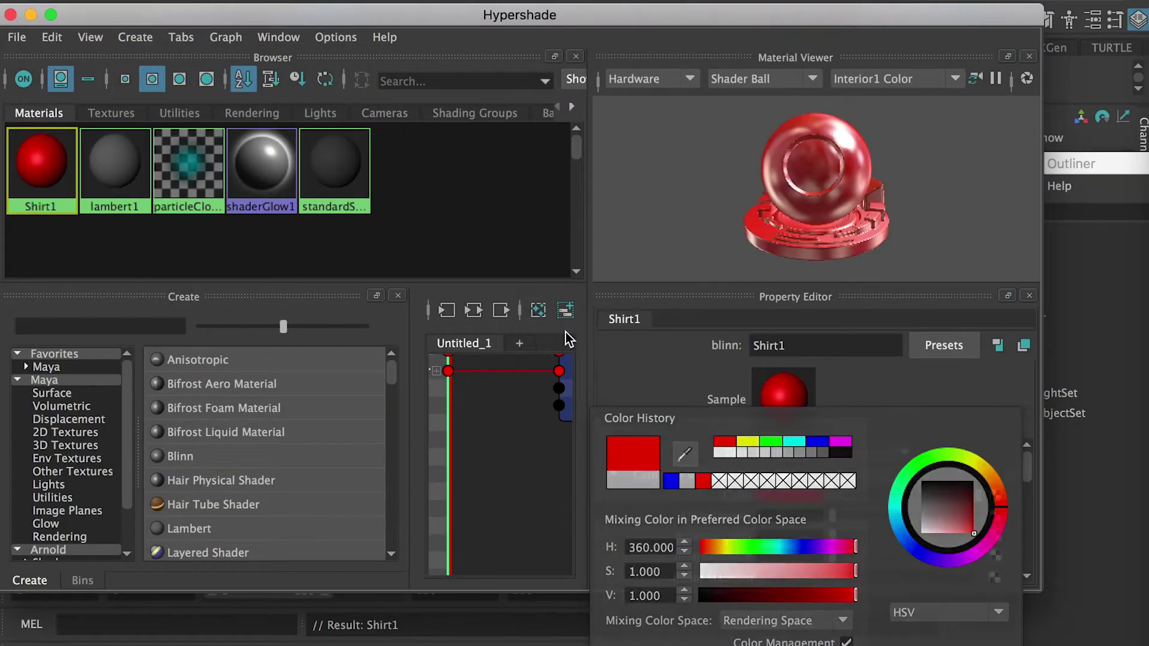
left_click(364, 235)
Create a second Blinn material named Pants1 and set its color to blue.
left_click(135, 38)
mouse_move(170, 74)
left_click(477, 157)
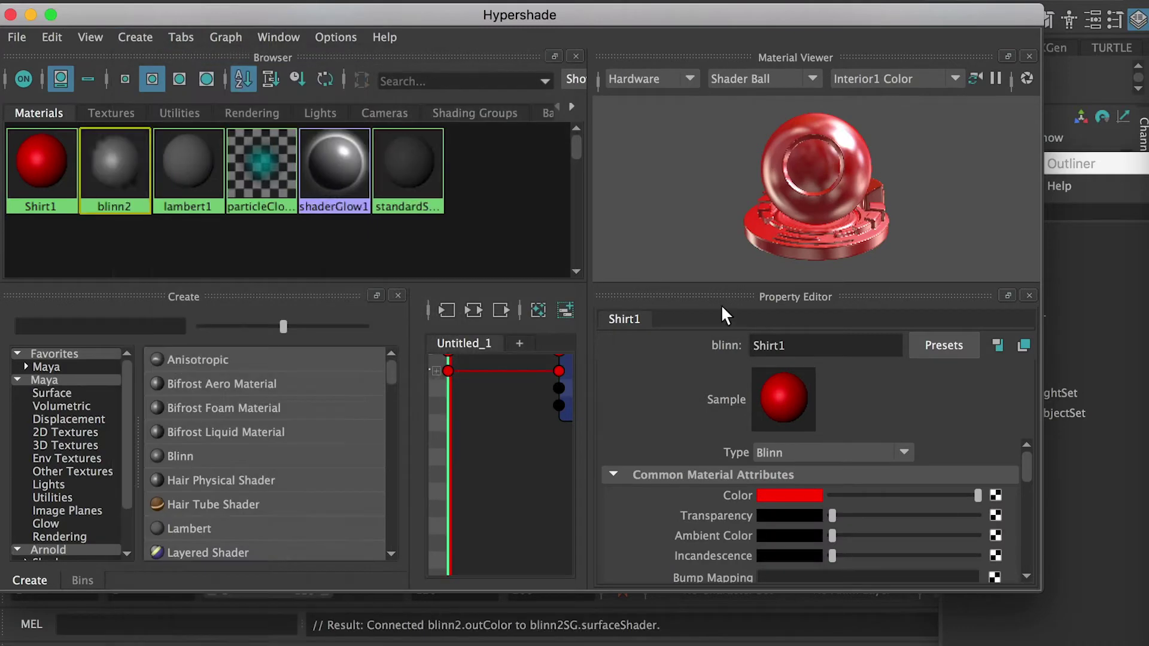
type("Pants1")
key("Return")
left_click(790, 495)
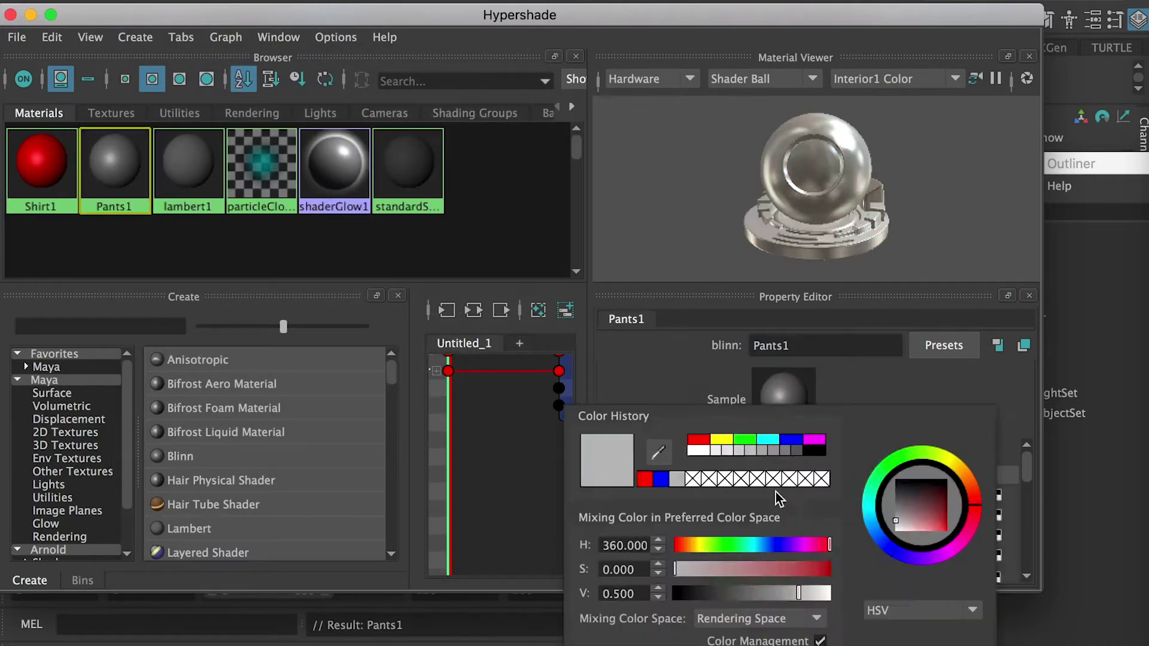
left_click(689, 477)
Assign the Shirt1 material to the shirt mesh and the Pants1 material to the pants mesh.
right_click(753, 381)
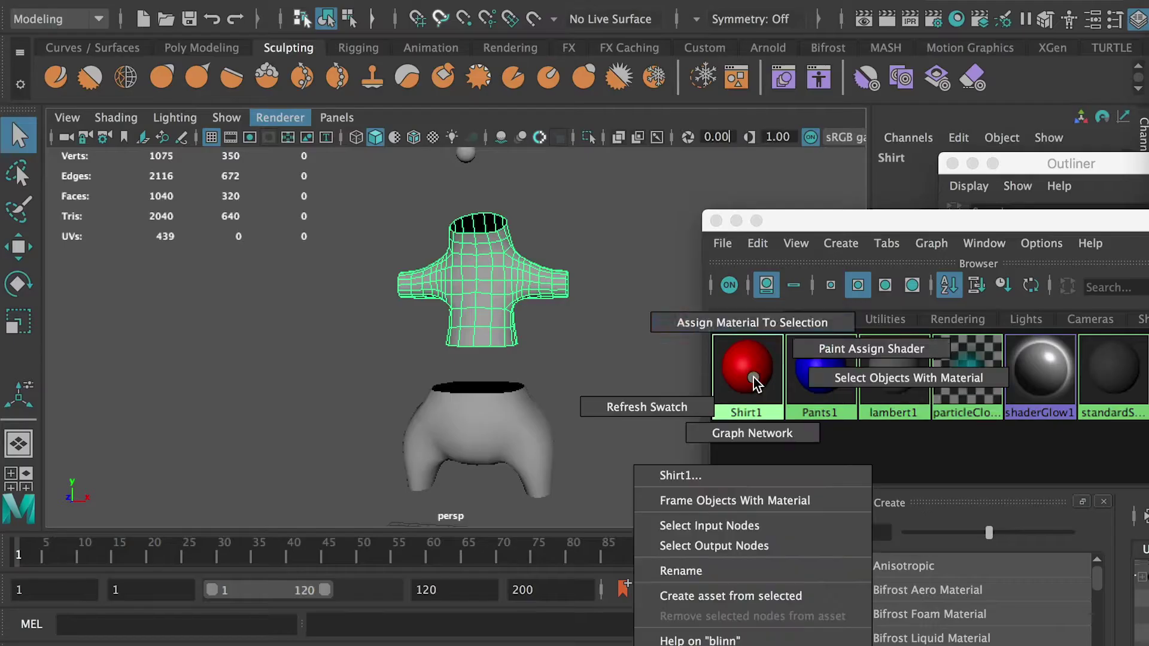
left_click(752, 322)
left_click(479, 439)
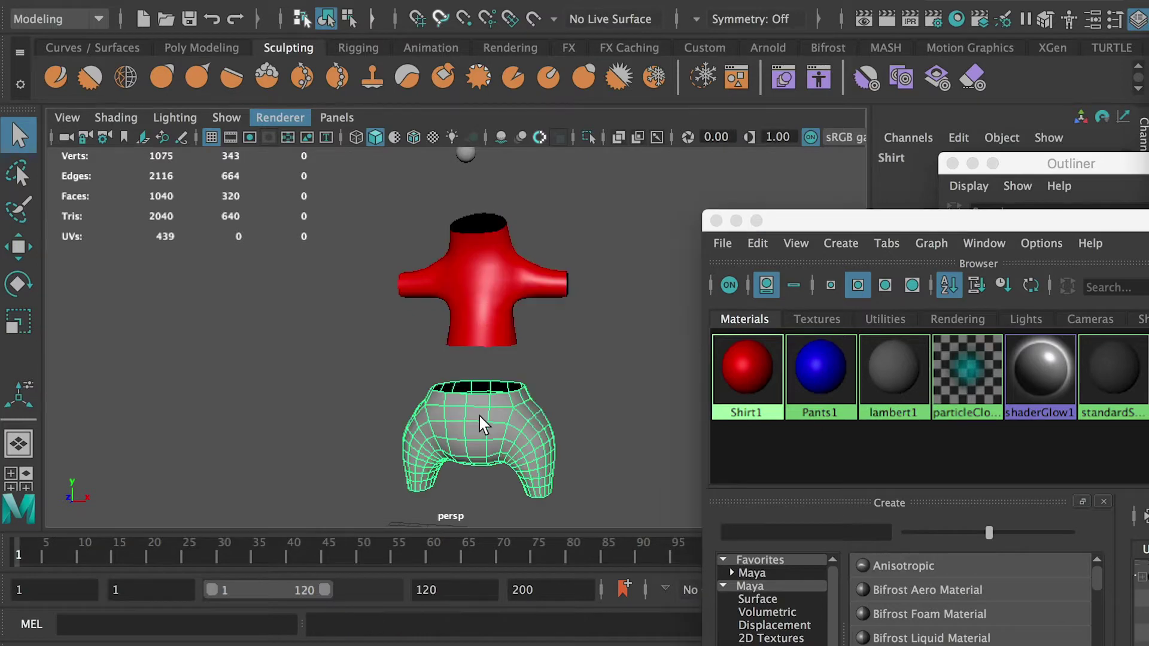
right_click(820, 374)
left_click(833, 326)
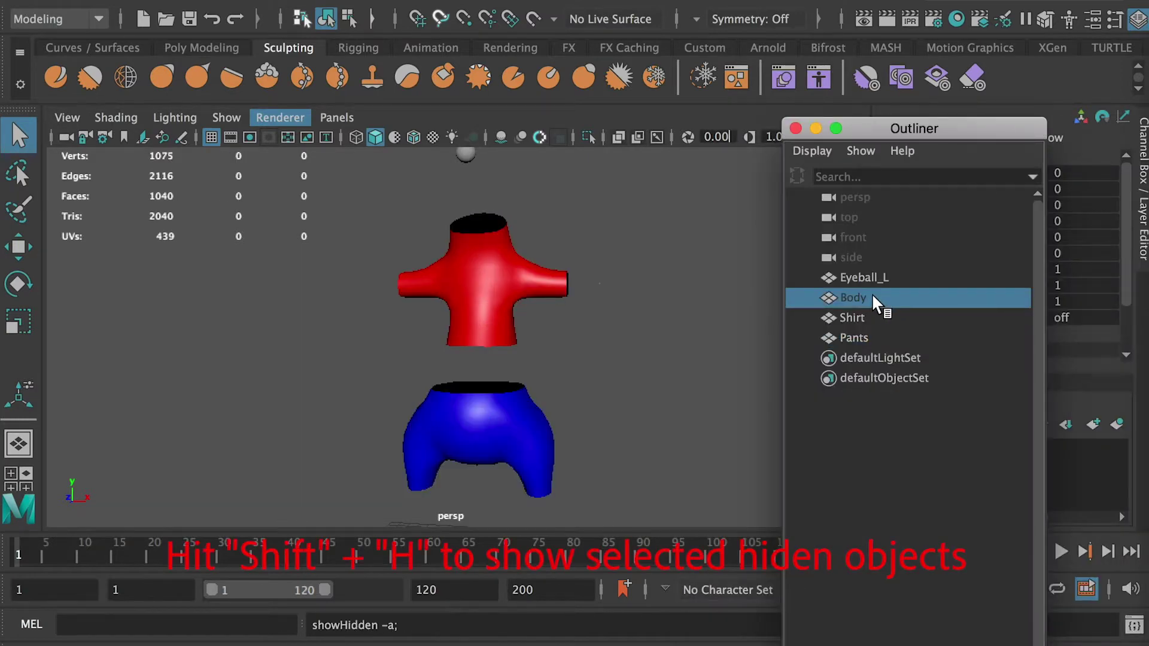
Unhide the Body mesh and check where it overlaps the shirt and pants.
key("shift+h")
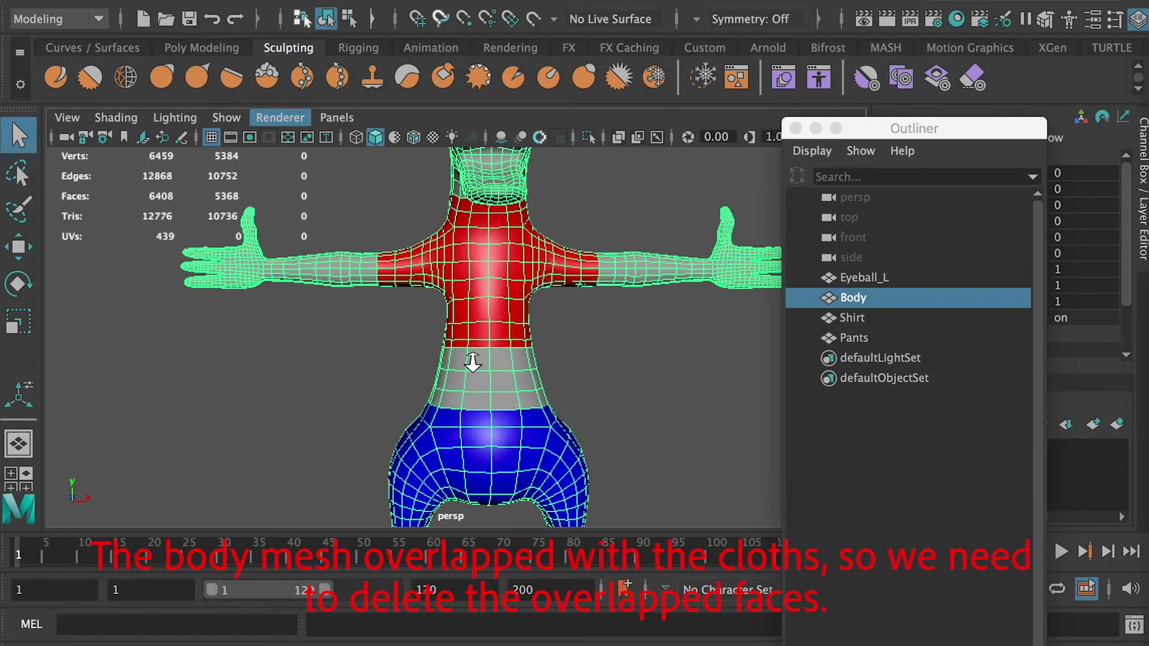
scroll(508, 374, "up", 3)
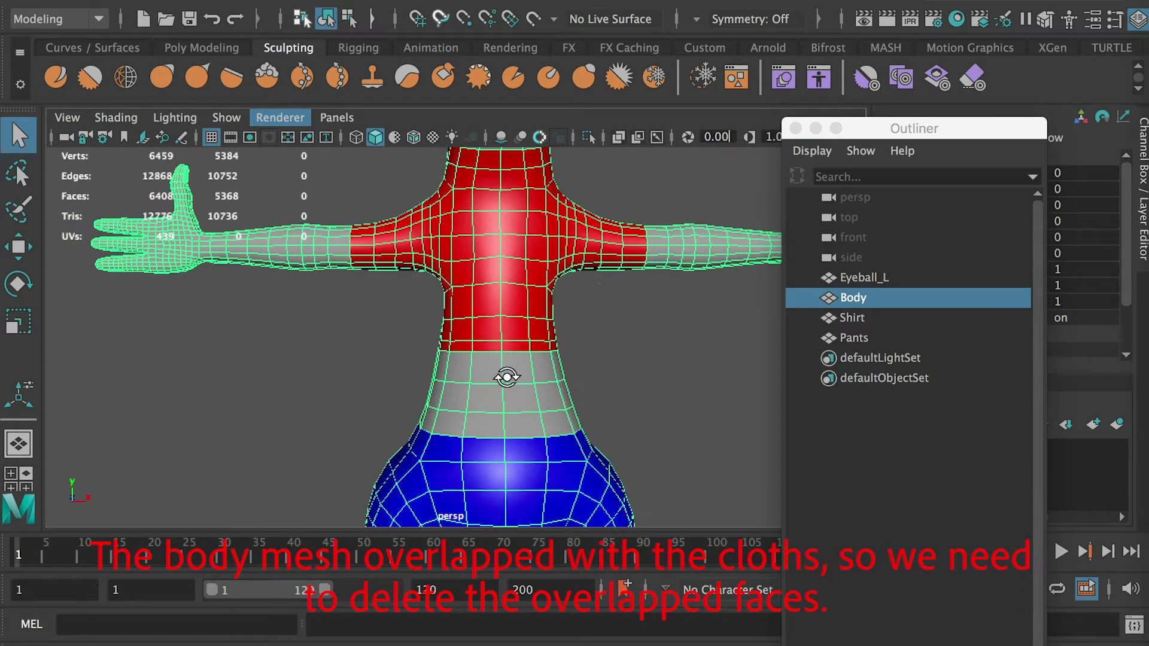
left_click_drag(508, 377, 471, 377, "alt")
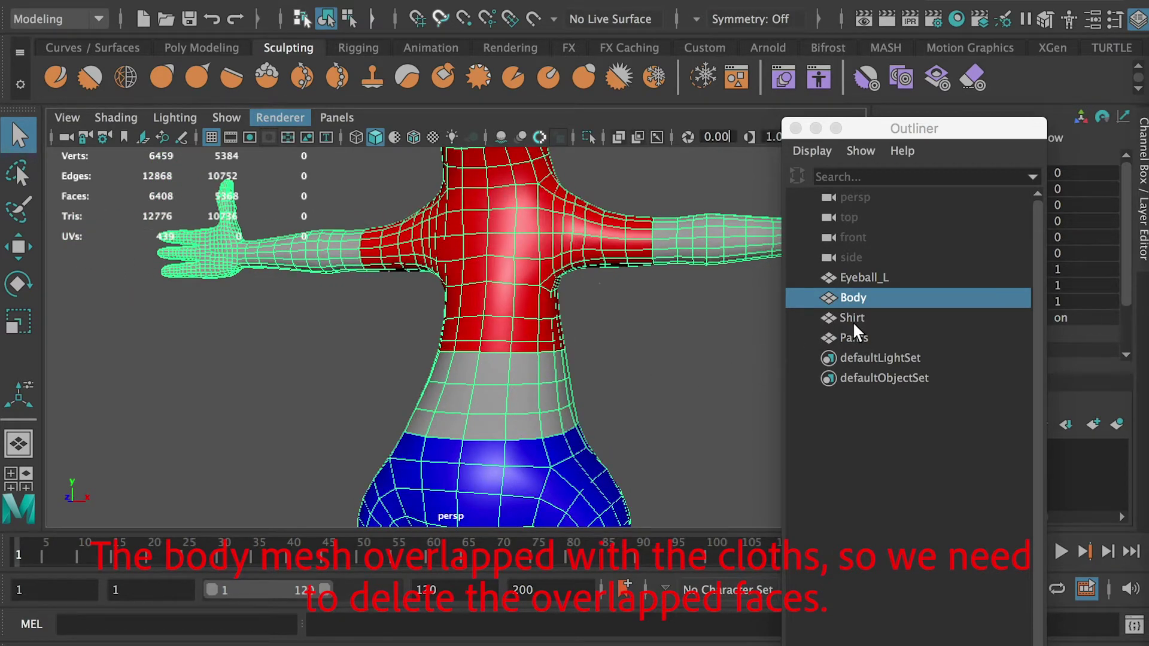
Insert single edge loops on the Body mesh just inside the shirt's hem, both sleeve ends and the collar, using the multiple edge loops option.
right_click_drag(510, 308, 510, 338, "shift")
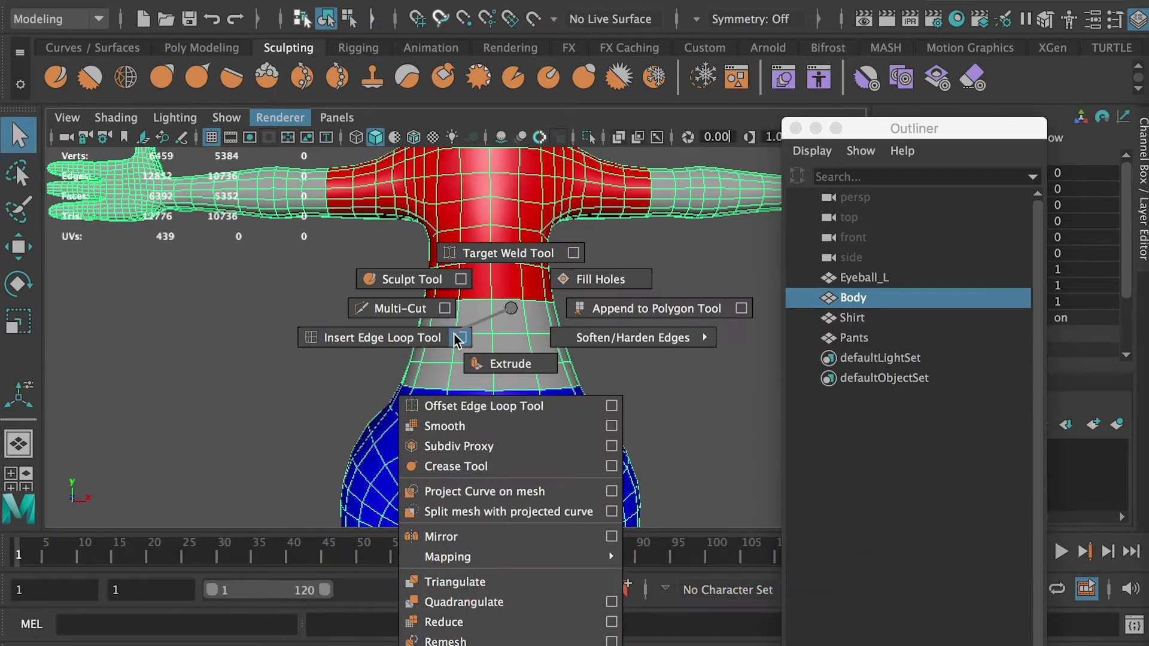
left_click(460, 338)
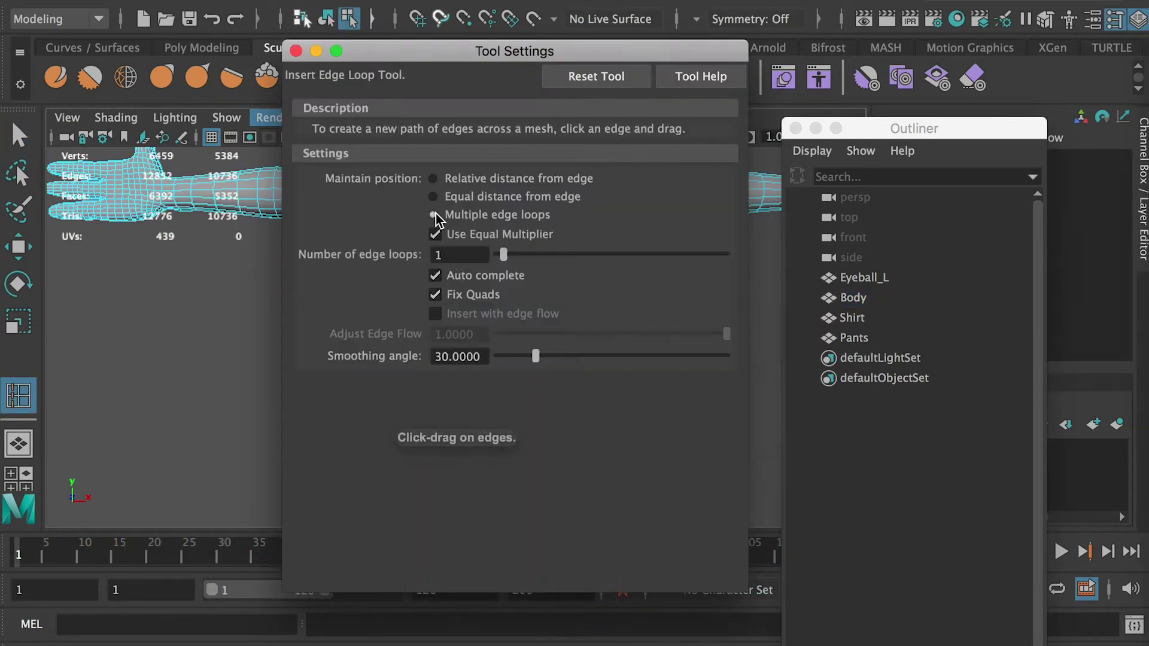
left_click(297, 51)
left_click(493, 290)
scroll(494, 260, "up", 5)
middle_click_drag(493, 259, 427, 365, "alt")
scroll(453, 306, "down", 1)
left_click(574, 250)
left_click(252, 251)
left_click_drag(426, 365, 413, 251, "alt")
left_click(408, 197)
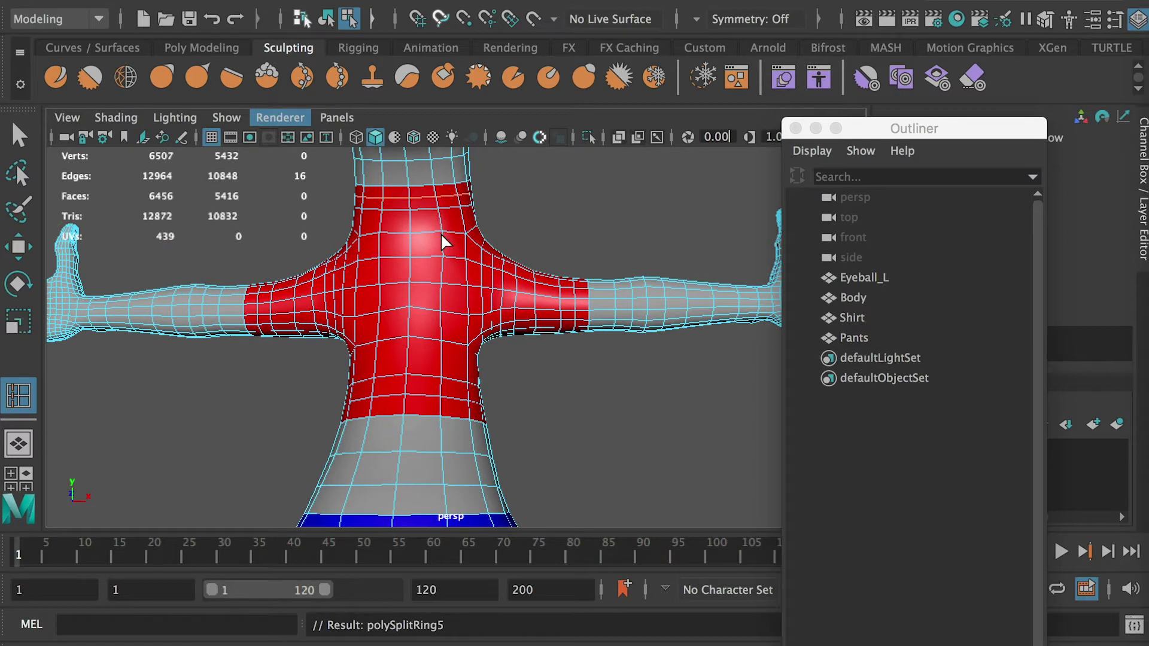
Delete the ring of Body faces under the shirt just below the new collar edge loop.
key("q")
scroll(400, 286, "up", 3)
middle_click_drag(397, 285, 383, 387, "alt")
left_click(340, 258)
double_click(370, 256, "shift")
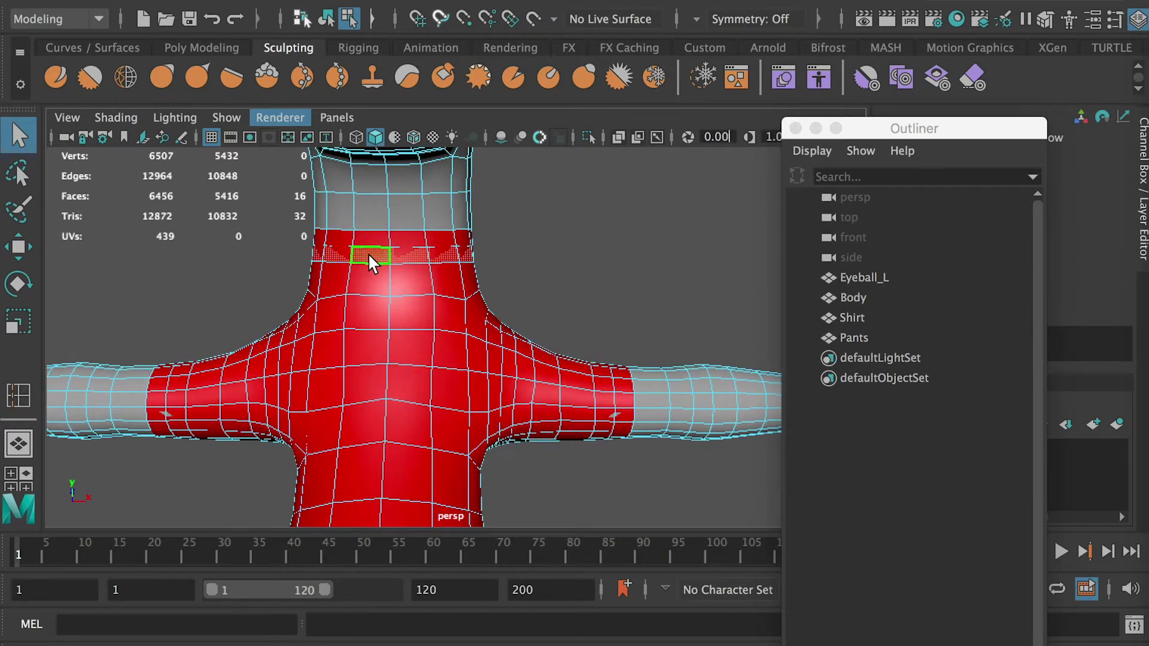
key("Delete")
Delete the rings of Body faces just inside the new edge loops at both sleeve ends.
middle_click_drag(565, 359, 471, 316, "alt")
left_click_drag(471, 316, 486, 322, "alt")
left_click(508, 347)
double_click(508, 361, "shift")
key("Delete")
middle_click_drag(221, 362, 389, 286, "alt")
left_click(356, 353)
double_click(356, 372, "shift")
key("Delete")
Delete the ring of Body faces above the shirt's hem and the remaining torso faces hidden under the shirt.
left_click(436, 389)
double_click(491, 390, "shift")
key("Delete")
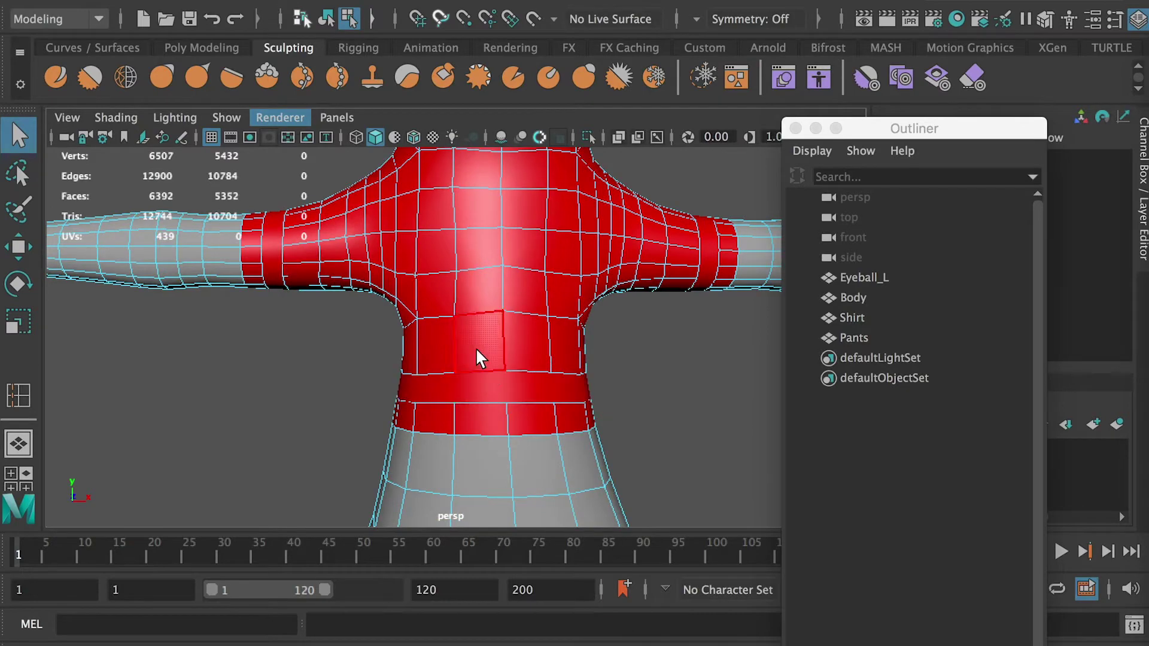
double_click(481, 355)
scroll(407, 352, "down", 4)
key("Delete")
Select the shirt's collar border edge loop and scale it outward to clear the neck.
mouse_move(467, 261)
right_mouse_down()
mouse_move(520, 246)
mouse_move(486, 259)
right_mouse_up()
left_click(473, 266)
left_click_drag(454, 270, 398, 295, "alt")
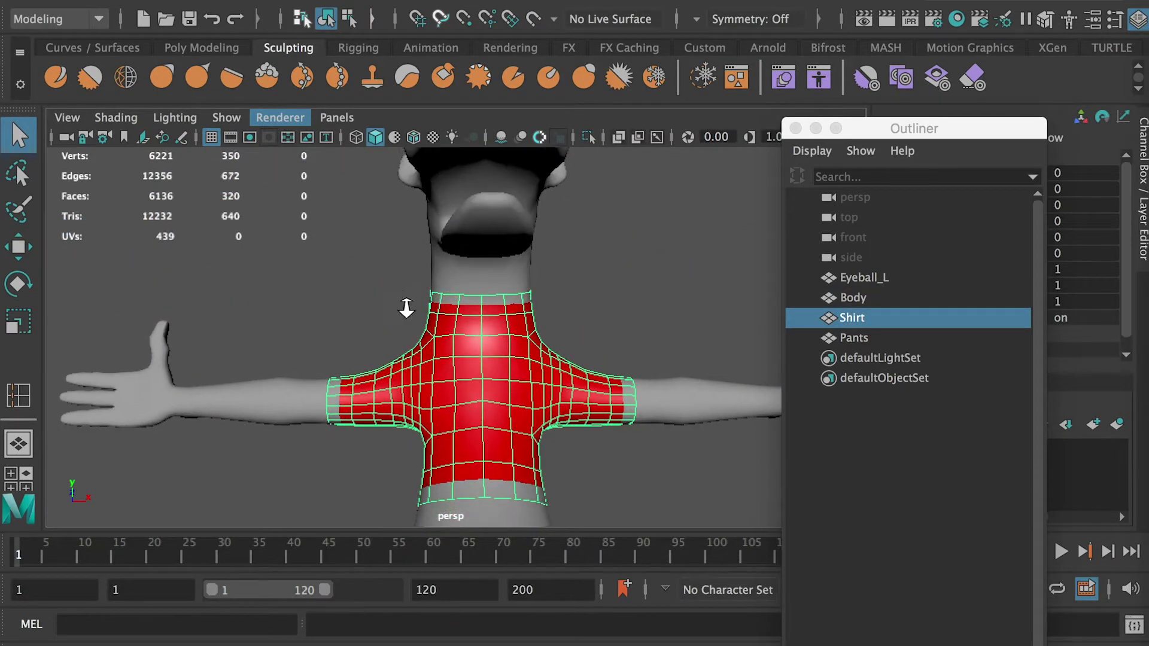
scroll(507, 275, "up", 5)
right_click(497, 270)
right_click_drag(477, 207, 478, 211)
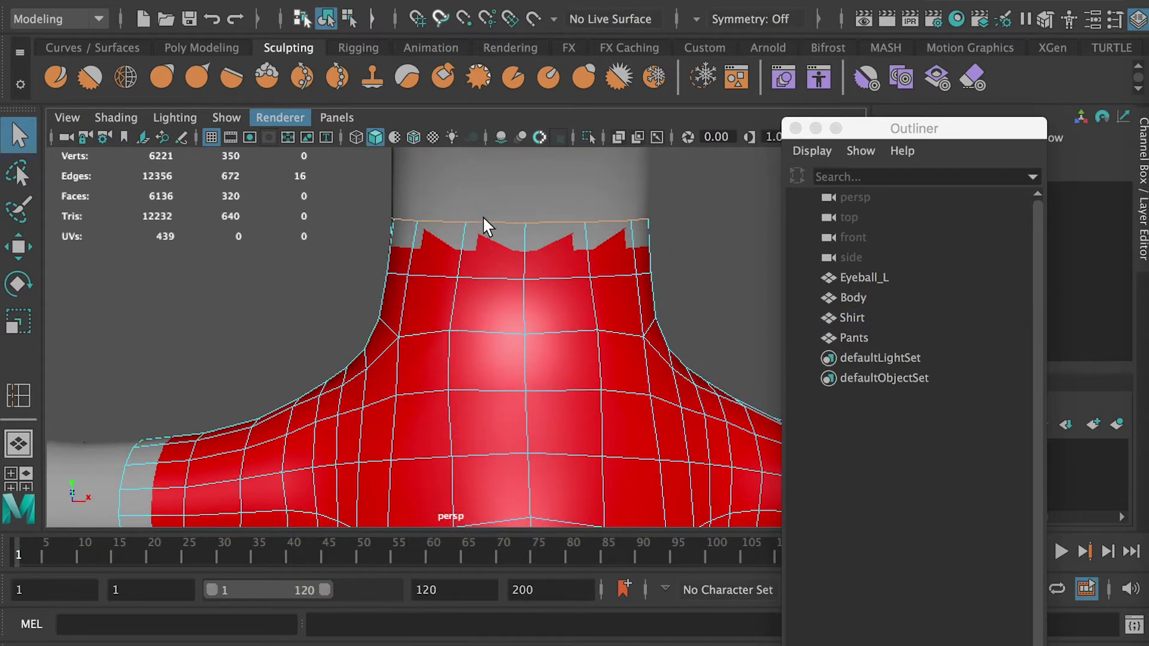
key("r")
left_click_drag(484, 219, 388, 233, "alt")
middle_click_drag(387, 234, 464, 158, "alt")
Scale the shirt's border edge loops at both sleeve ends and the hem outward over the body.
left_click(158, 358)
left_click_drag(158, 362, 328, 354, "alt")
double_click(500, 311)
left_click_drag(500, 310, 287, 383, "alt")
double_click(243, 437)
Extrude the shirt's collar border loop with a thickness of -0.07.
left_click_drag(243, 436, 304, 308, "alt")
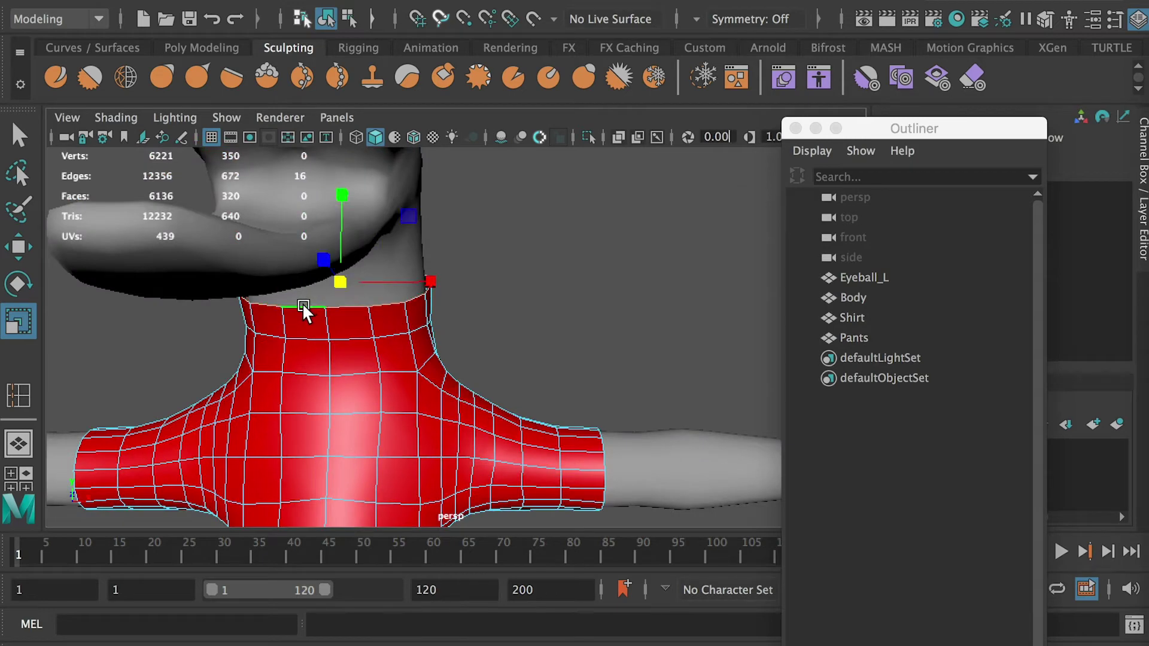
left_click(412, 8)
left_click(479, 203)
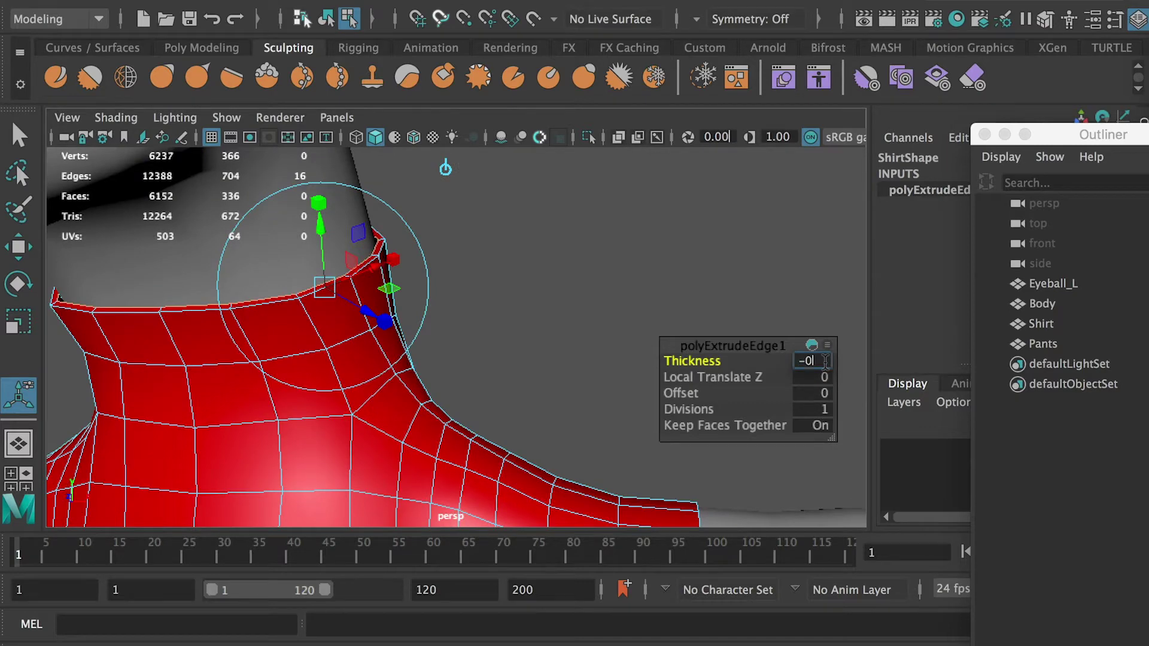
type("7")
key("Return")
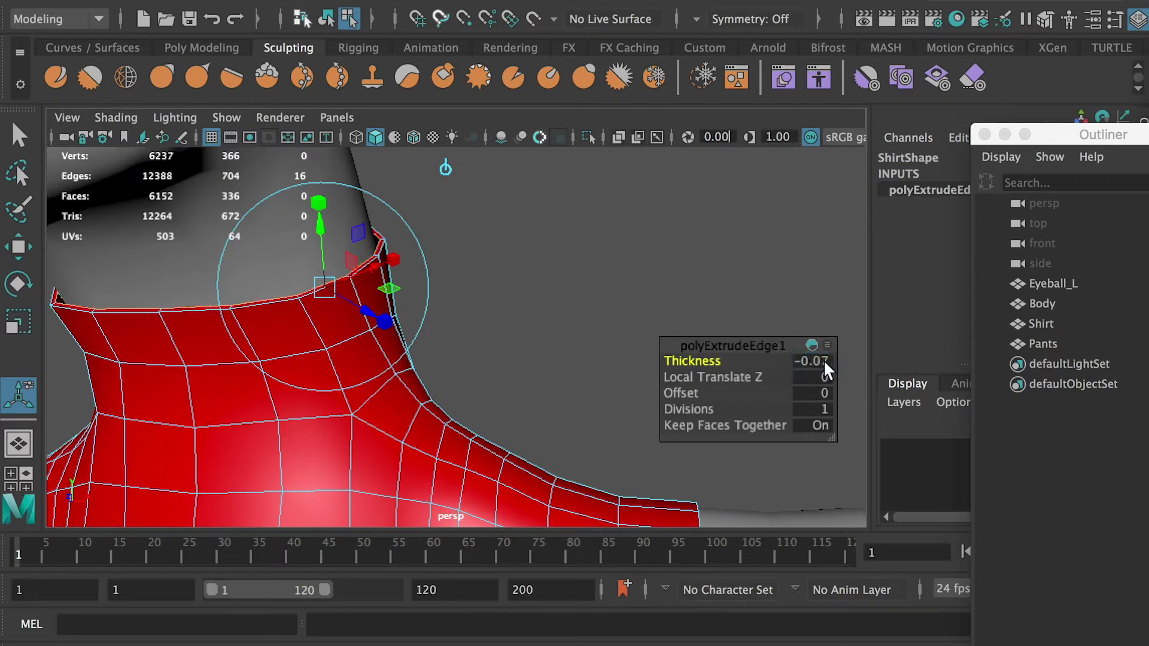
Extrude the border edge loops of both sleeve ends and the hem together with a thickness of -0.07.
middle_click_drag(694, 455, 589, 342, "alt")
double_click(587, 421)
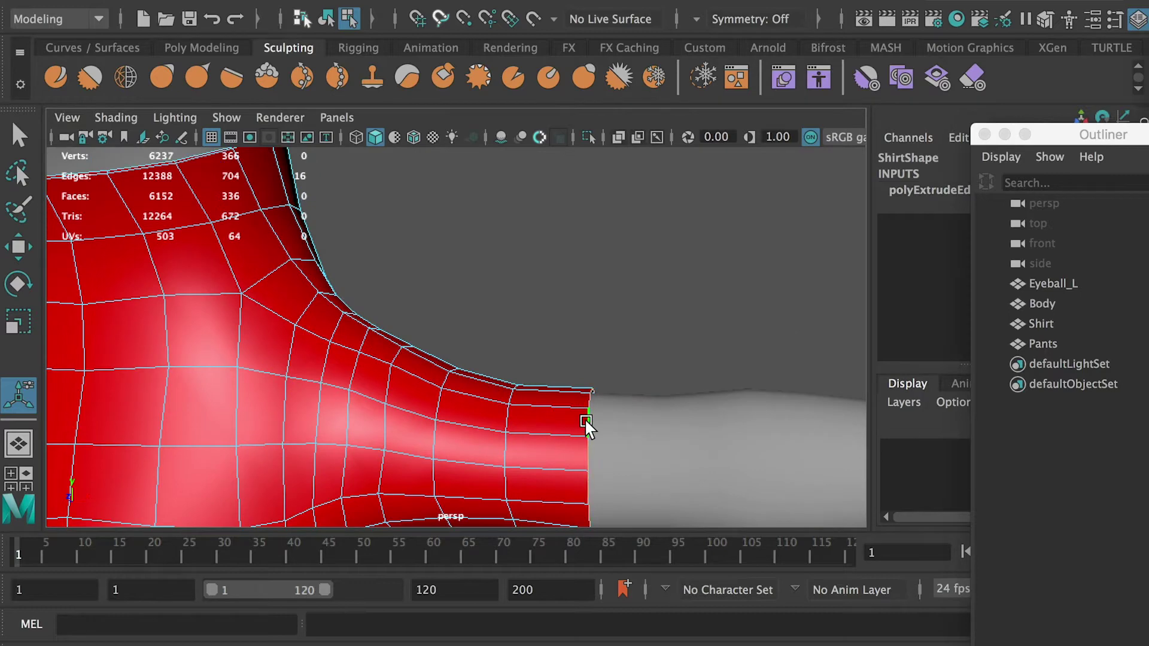
right_click_drag(587, 421, 324, 421, "alt")
middle_click_drag(324, 420, 555, 356, "alt")
left_click_drag(513, 415, 551, 397, "alt")
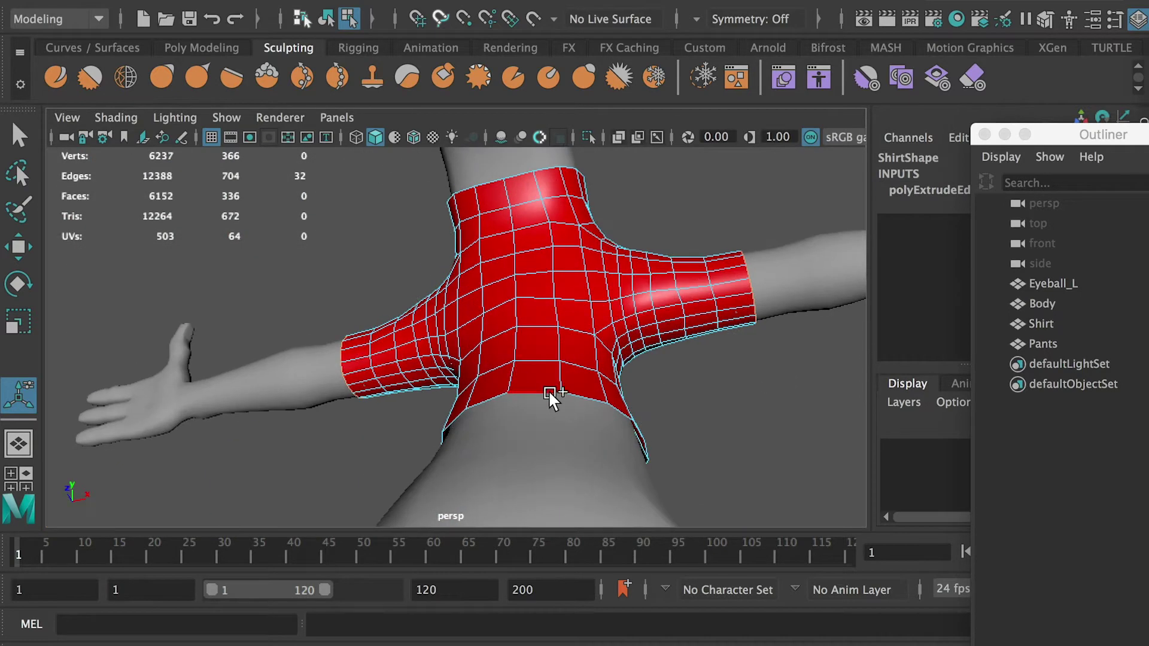
key("ctrl+e")
left_click_drag(549, 381, 540, 221, "alt")
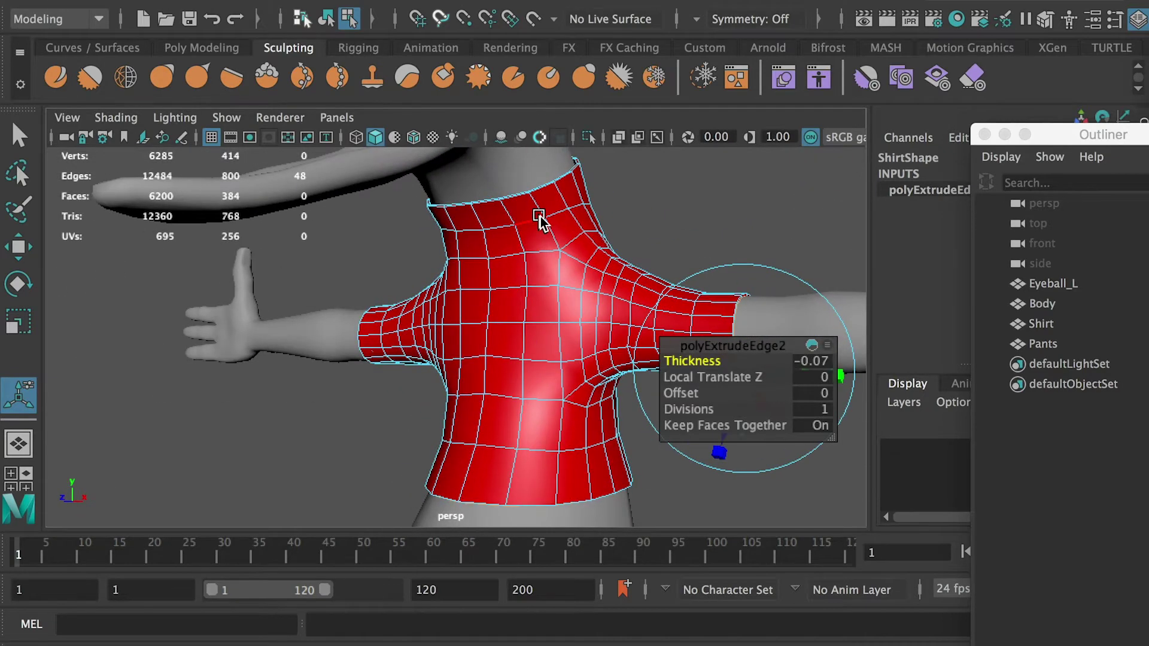
Extrude the collar's inner border loop down inside the shirt and adjust the new loop's scale in wireframe.
key("q")
right_click_drag(541, 222, 598, 224, "alt")
middle_click_drag(599, 224, 461, 335, "alt")
double_click(437, 264)
left_click_drag(439, 273, 504, 252, "alt")
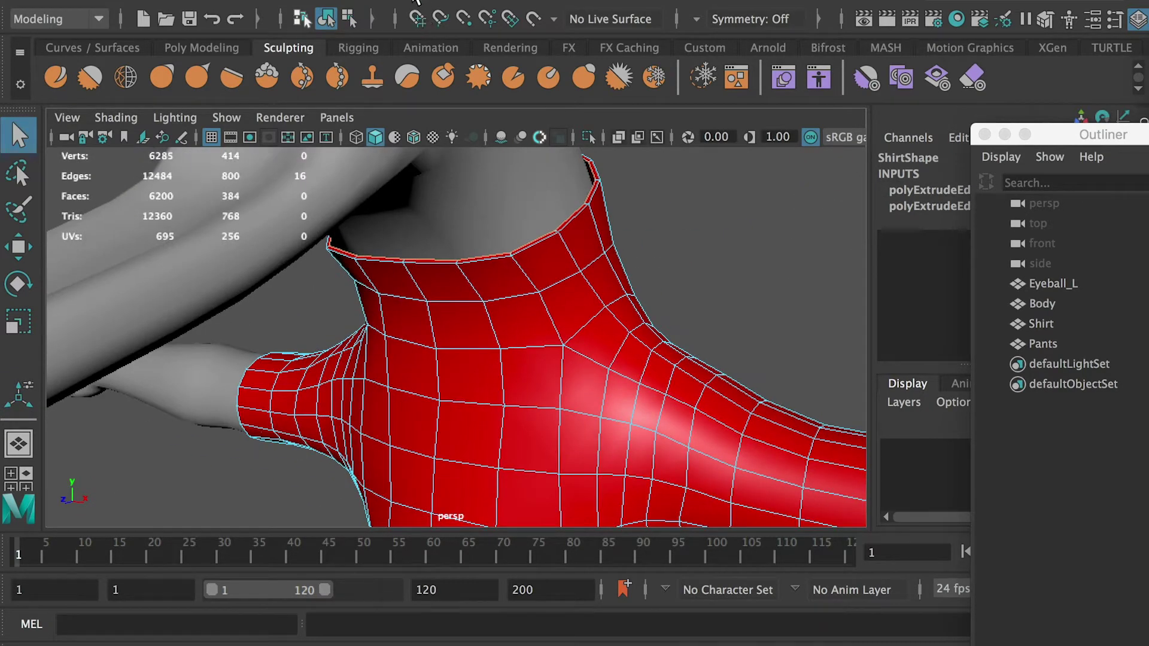
left_click(421, 2)
left_click(456, 174)
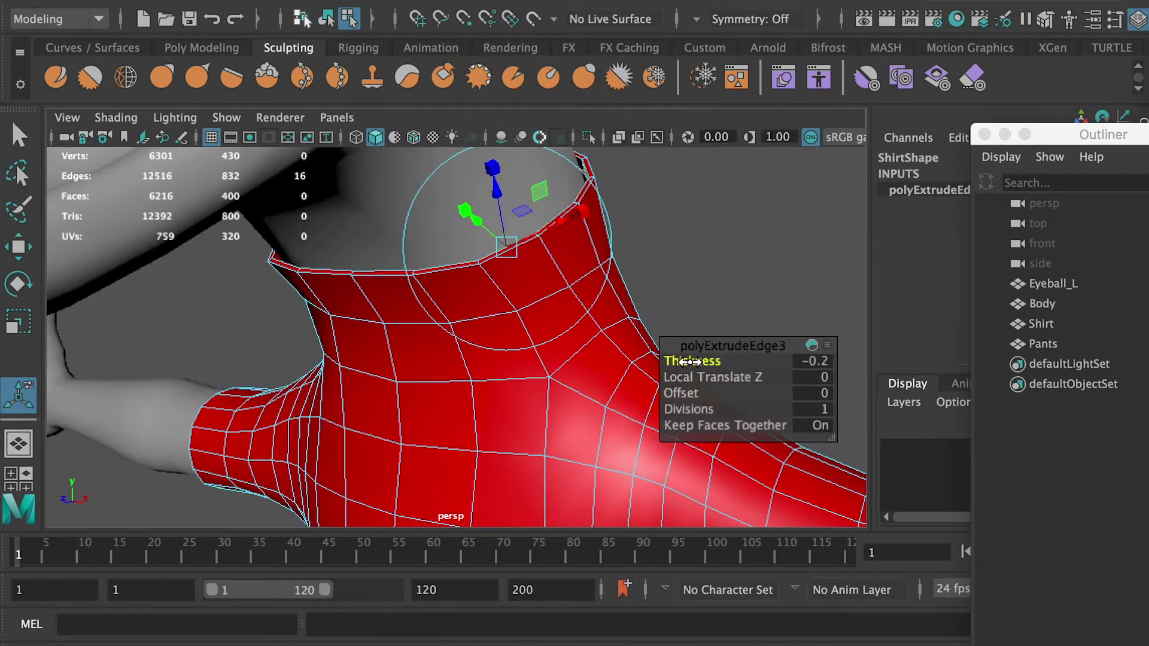
key("4")
mouse_move(449, 318)
left_mouse_down("alt")
mouse_move(455, 274)
mouse_move(441, 267)
mouse_move(531, 261)
mouse_move(540, 335)
left_mouse_up("alt")
key("r")
key("6")
Extrude the inner border loops at both sleeve ends back into the sleeves and adjust their scale.
key("ctrl+e")
left_click_drag(701, 363, 698, 362)
mouse_move(598, 385)
left_mouse_down("alt")
mouse_move(613, 382)
mouse_move(499, 379)
mouse_move(621, 363)
mouse_move(557, 368)
mouse_move(595, 377)
mouse_move(464, 333)
mouse_move(554, 374)
mouse_move(570, 367)
left_mouse_up("alt")
key("5")
key("4")
key("r")
scroll(509, 379, "down", 3)
key("ctrl+e")
key("r")
Extrude the hem's inner border loop up inside the shirt and scale the new loop smaller.
left_click_drag(698, 360, 496, 268, "alt")
scroll(413, 440, "down", 5)
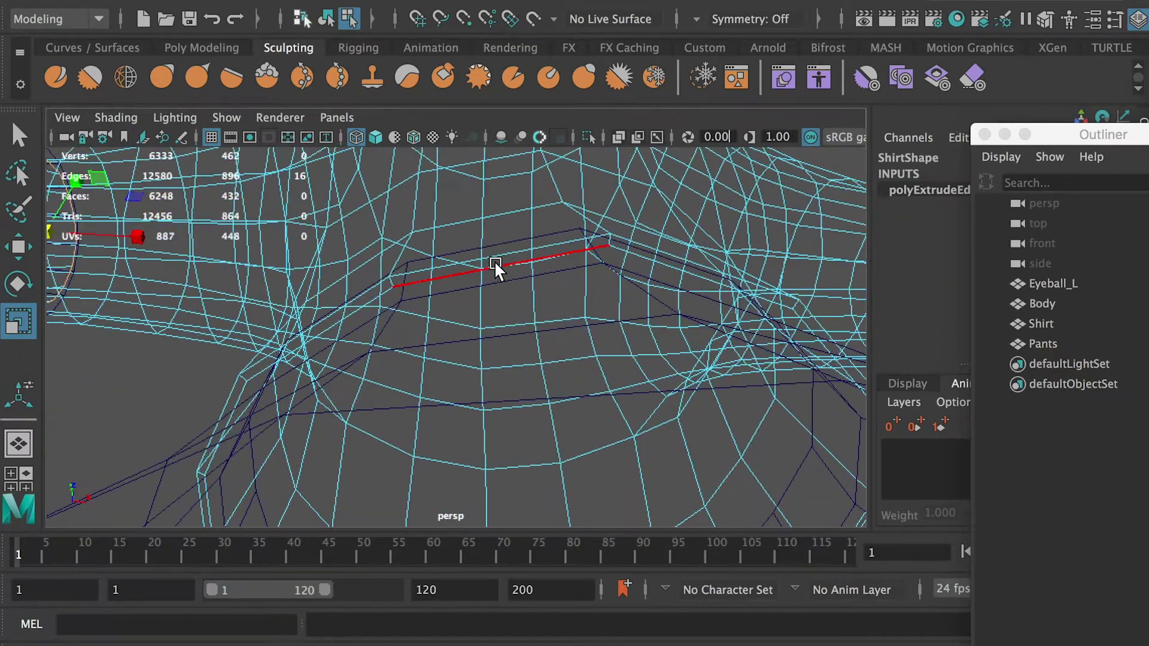
double_click(496, 269)
scroll(495, 317, "down", 5)
scroll(533, 344, "up", 3)
key("ctrl+e")
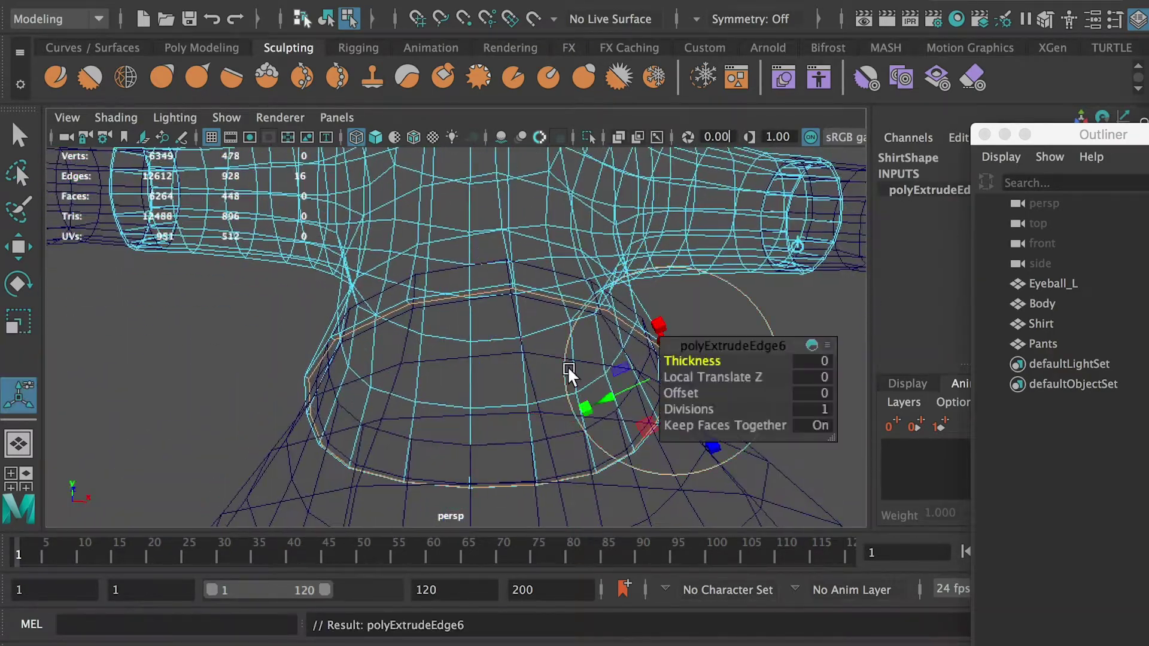
key("r")
left_click_drag(486, 385, 474, 389)
left_click_drag(474, 388, 477, 417, "alt")
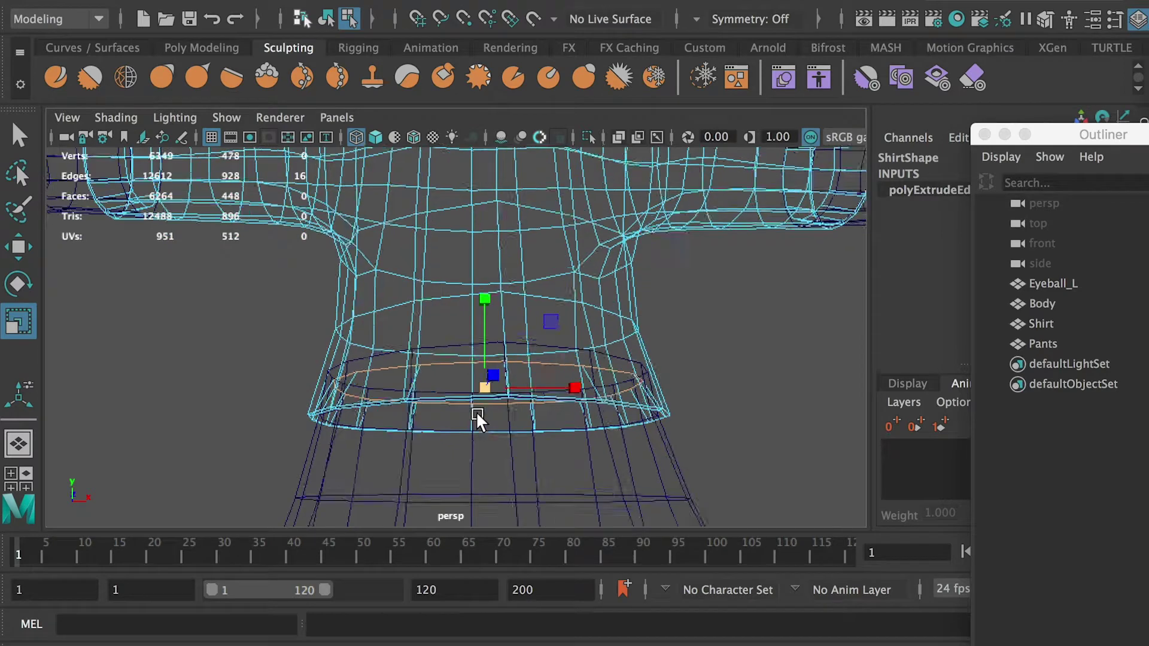
Return to object mode with shaded display and examine the shirt's hem and overall shape.
scroll(477, 417, "down", 5)
right_click_drag(467, 237, 561, 205)
key("6")
left_click(617, 344)
scroll(672, 401, "up", 5)
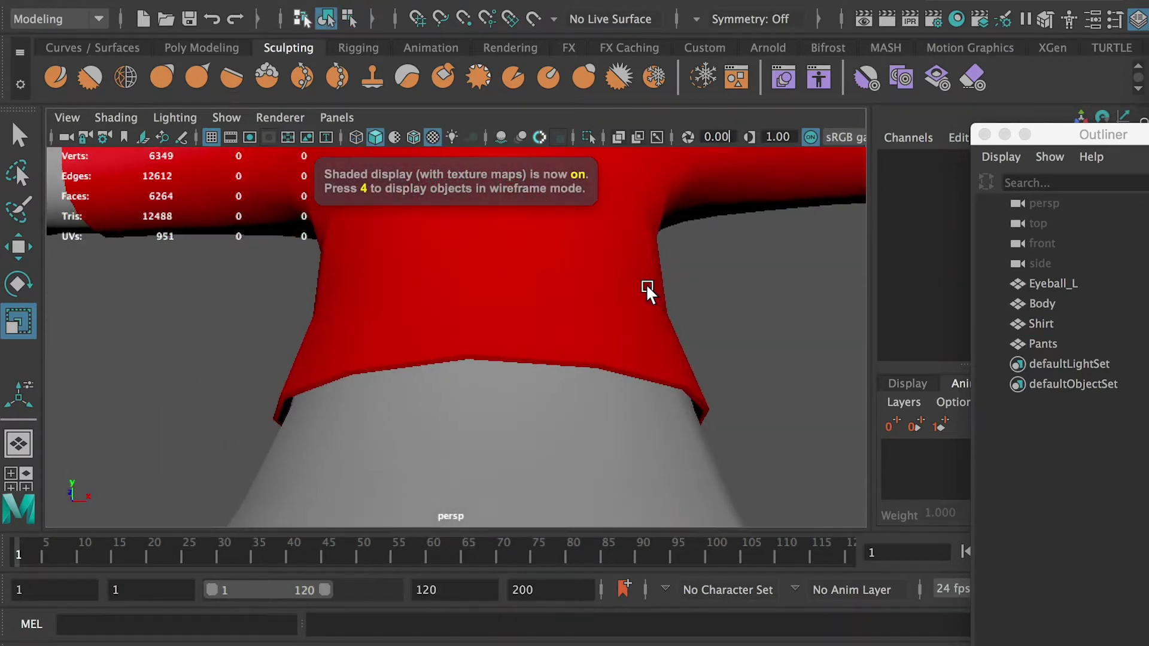
mouse_move(647, 290)
left_mouse_down("alt")
mouse_move(349, 393)
mouse_move(411, 405)
mouse_move(443, 277)
mouse_move(424, 298)
mouse_move(521, 288)
left_mouse_up("alt")
scroll(423, 297, "down", 10)
Try moving the Body mesh sideways along X and undo the move.
left_click(531, 435)
key("w")
left_click_drag(571, 482, 716, 486)
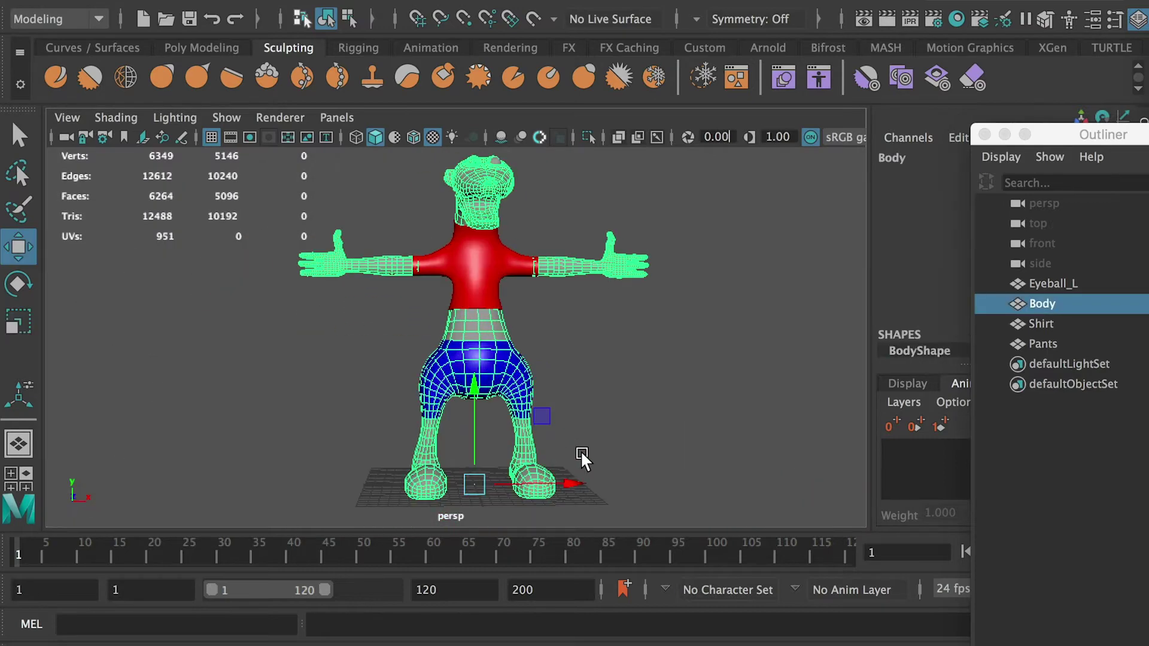
key("ctrl+z")
left_click(490, 302)
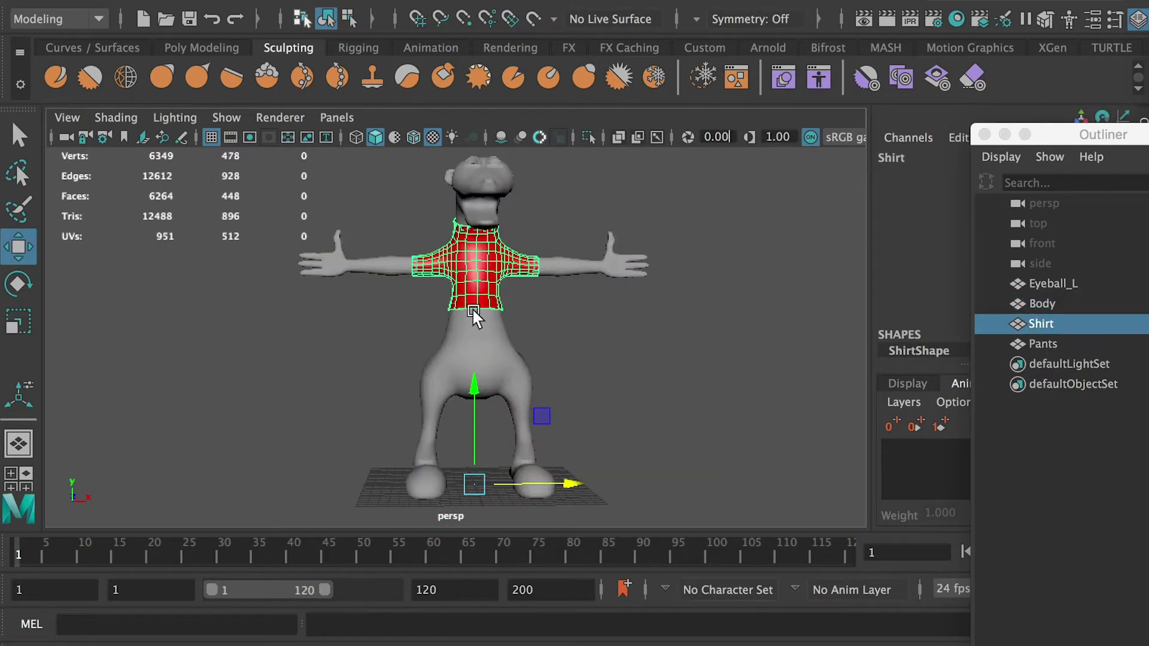
Insert edge loops on the Body mesh just inside the pants' waist and both leg openings.
left_click(510, 350)
scroll(510, 350, "up", 5)
middle_click_drag(515, 347, 506, 237, "alt")
right_click_drag(508, 216, 423, 252, "shift")
left_click_drag(440, 255, 441, 250)
scroll(454, 392, "up", 5)
left_click_drag(740, 454, 678, 432, "alt")
left_click_drag(639, 433, 639, 440)
left_click_drag(339, 432, 338, 437)
left_click(353, 443)
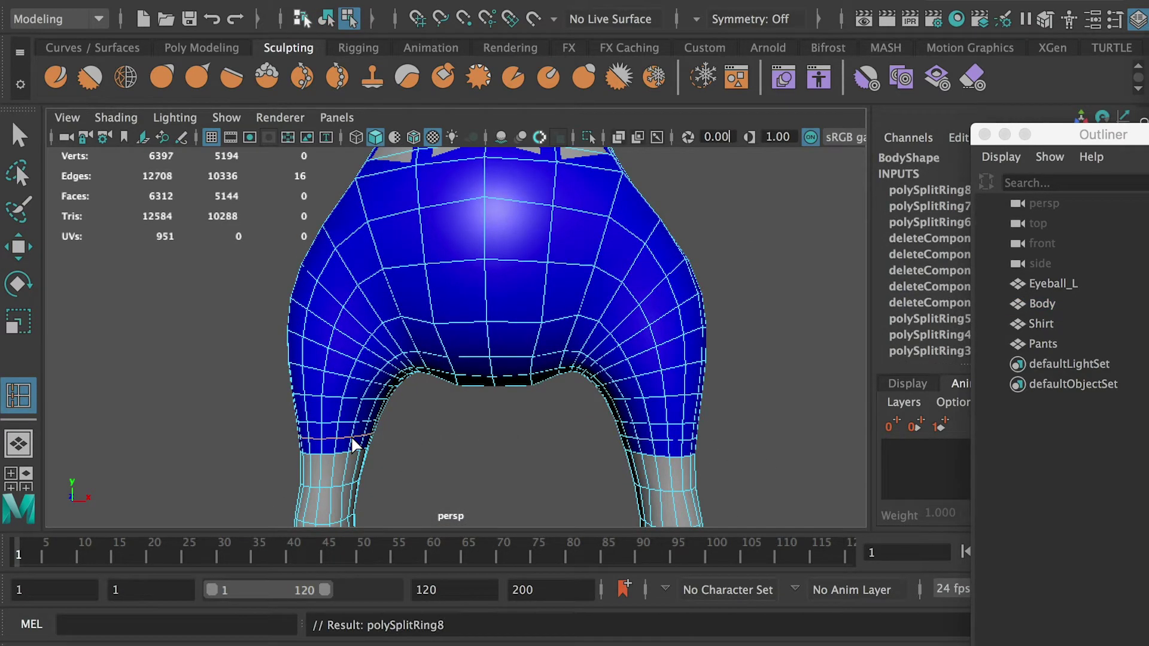
Delete the rings of Body faces just inside the new edge loops at the pants' leg openings and waist.
right_click_drag(346, 290, 339, 385)
left_click(328, 432)
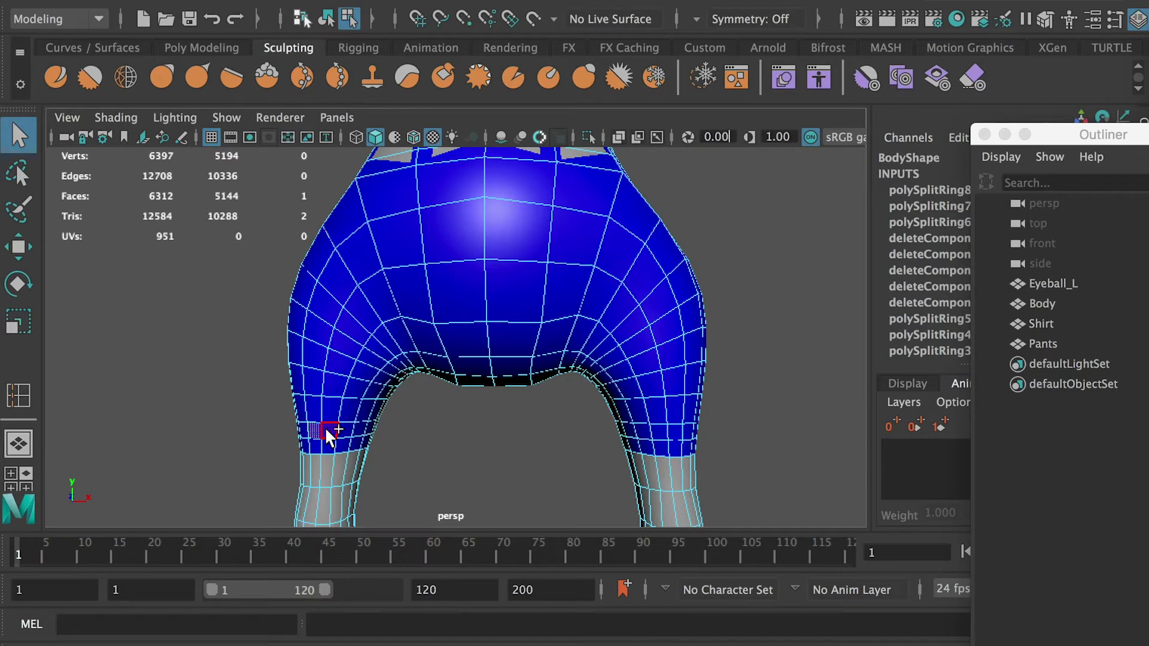
key("Delete")
middle_click_drag(428, 165, 425, 308, "alt")
left_click(397, 296)
key("Delete")
Delete the remaining Body faces hidden under the pants.
double_click(510, 324)
scroll(522, 325, "down", 4)
middle_click_drag(532, 327, 523, 298, "alt")
key("Delete")
Select the pants' waist border edge loop and scale it outward over the body.
right_click_drag(501, 289, 601, 259)
left_click(564, 311)
scroll(531, 323, "up", 4)
right_click_drag(480, 243, 470, 187)
double_click(564, 288)
right_click_drag(650, 288, 647, 238)
left_click(681, 331)
left_click(647, 316)
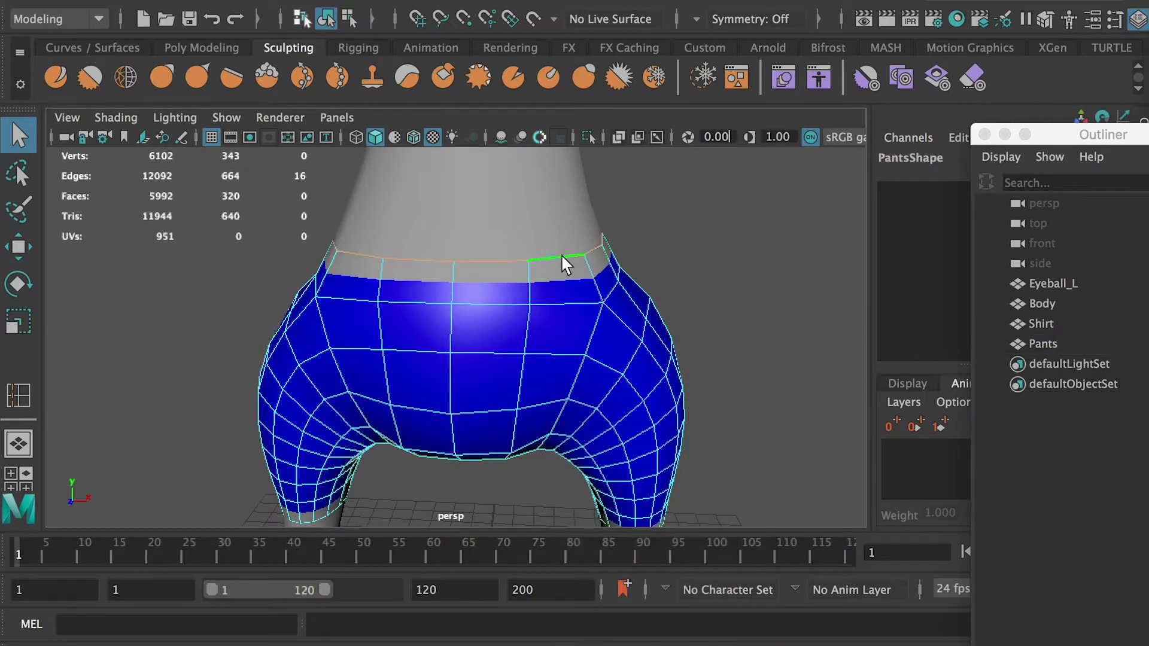
key("r")
right_click_drag(397, 252, 487, 239, "alt")
left_click_drag(488, 239, 453, 246, "alt")
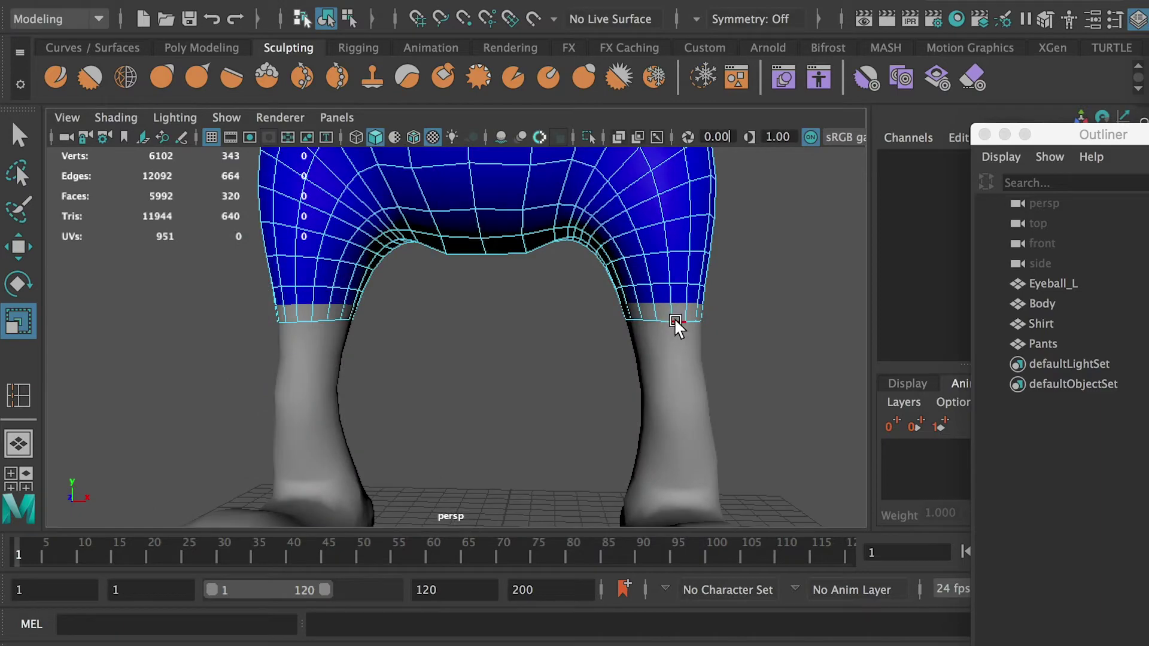
Scale the border edge loop of the pants' +X leg opening outward over the leg.
double_click(677, 326)
left_click_drag(645, 333, 436, 305, "alt")
right_click_drag(435, 304, 529, 368, "alt")
right_click_drag(500, 287, 500, 237)
left_click_drag(464, 306, 414, 333, "alt")
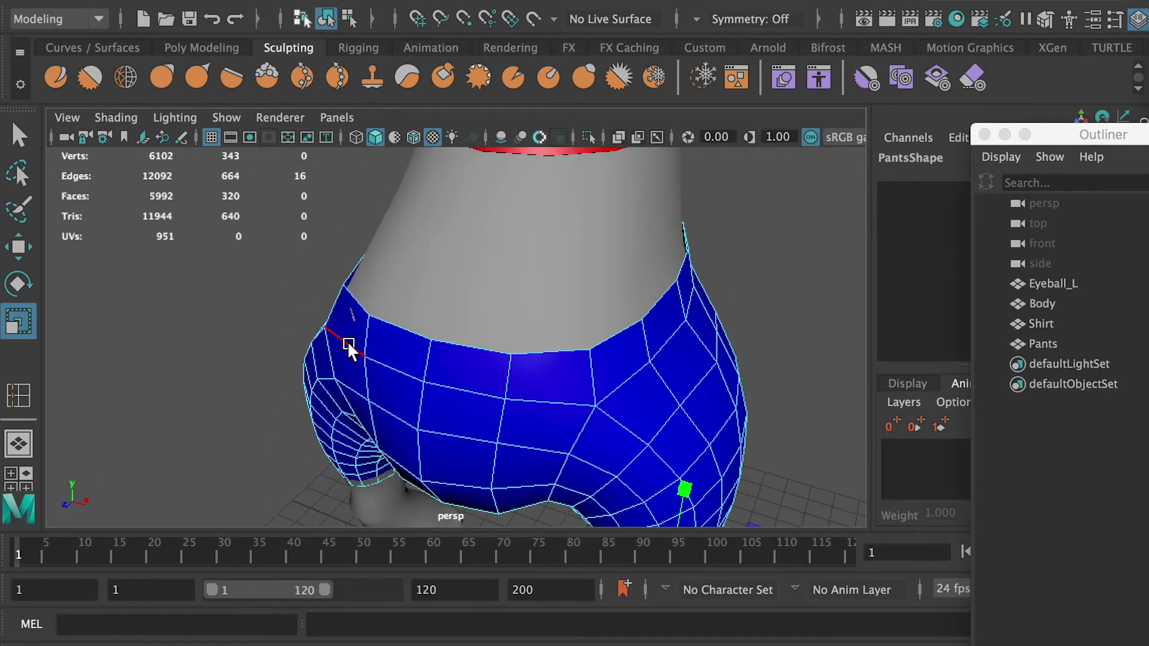
Select edges near the pants' waist and move them to cover the body poking through.
left_click(399, 374)
key("q")
left_click(494, 386, "shift")
key("w")
left_click_drag(488, 332, 463, 358, "alt")
left_click_drag(319, 414, 438, 328)
Extrude the pants' waist border loop and the +X leg opening loop, each with a thickness of -0.07.
right_click_drag(503, 153, 503, 180, "shift")
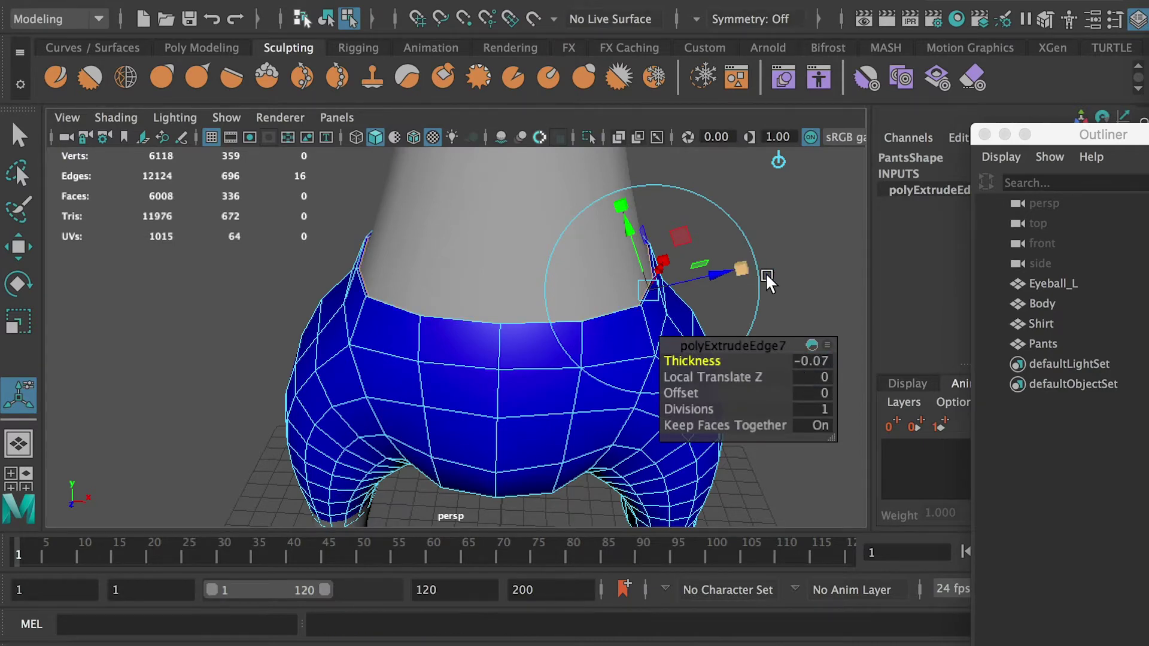
right_click_drag(500, 258, 597, 225)
left_click_drag(595, 403, 619, 293, "alt")
middle_click_drag(619, 293, 665, 261, "alt")
right_click_drag(665, 261, 800, 370, "alt")
right_click_drag(800, 290, 800, 237)
double_click(815, 371)
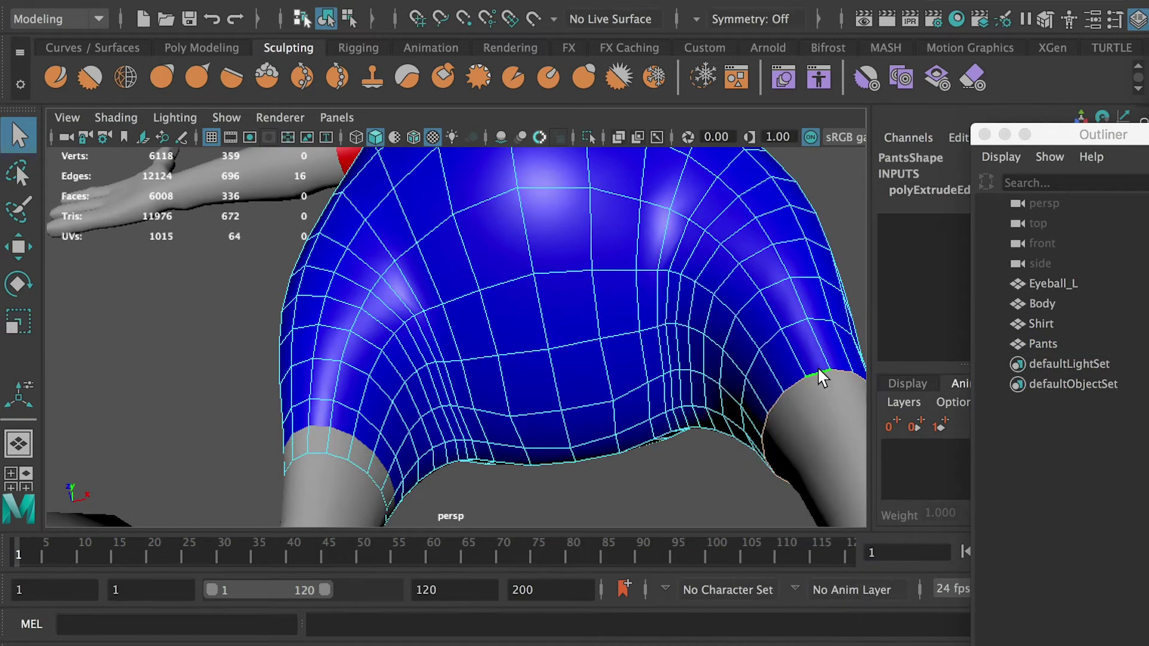
right_click_drag(816, 370, 817, 419, "shift")
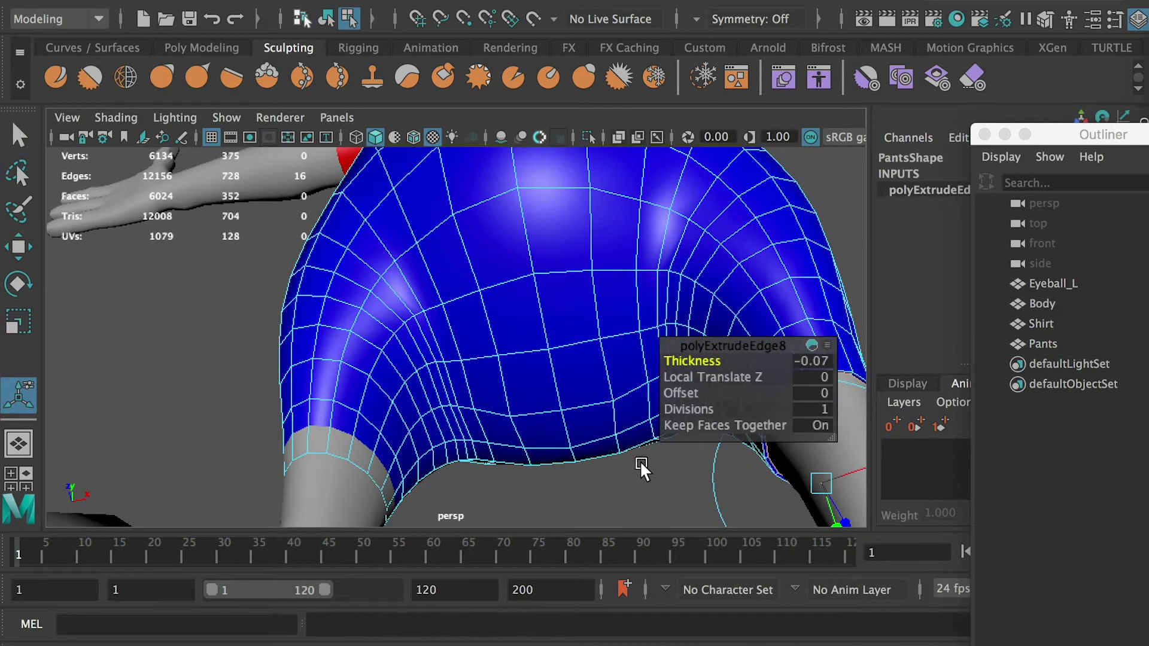
right_click_drag(544, 288, 621, 264)
Extrude the waist's inner border loop down inside the pants and adjust the new loop's scale in wireframe.
left_click_drag(610, 269, 507, 401, "alt")
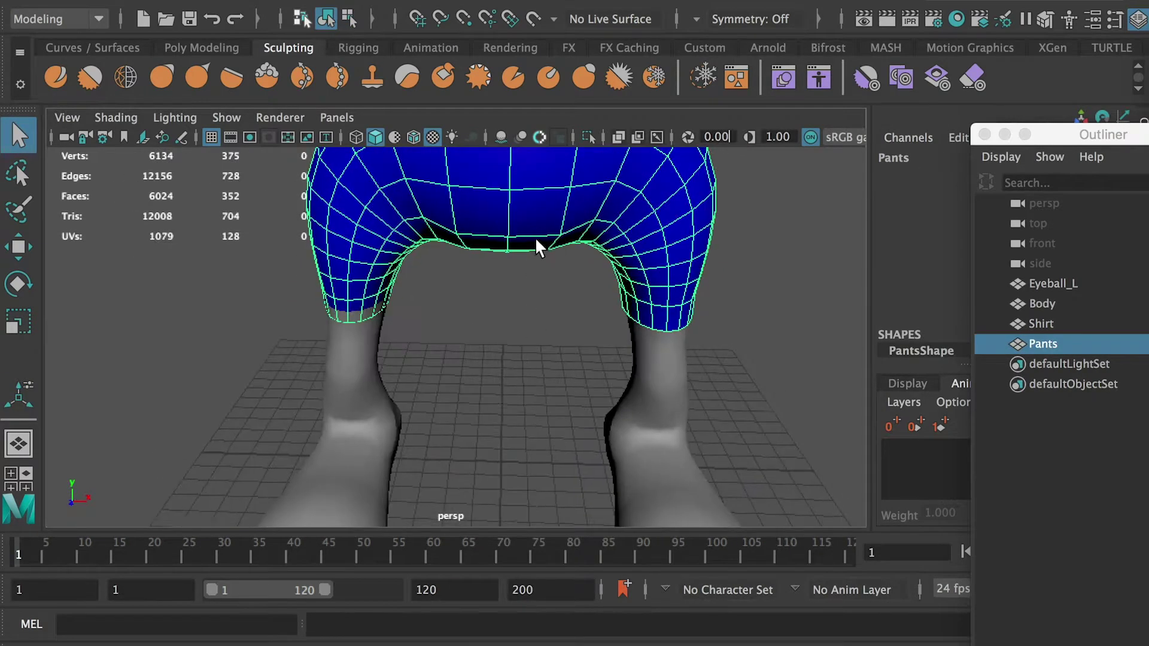
middle_click_drag(536, 240, 496, 413, "alt")
right_click_drag(496, 413, 540, 302, "alt")
left_click_drag(540, 303, 557, 320, "alt")
middle_click_drag(556, 320, 476, 314, "alt")
right_click_drag(477, 315, 557, 282, "alt")
right_click_drag(596, 259, 616, 200)
double_click(589, 244)
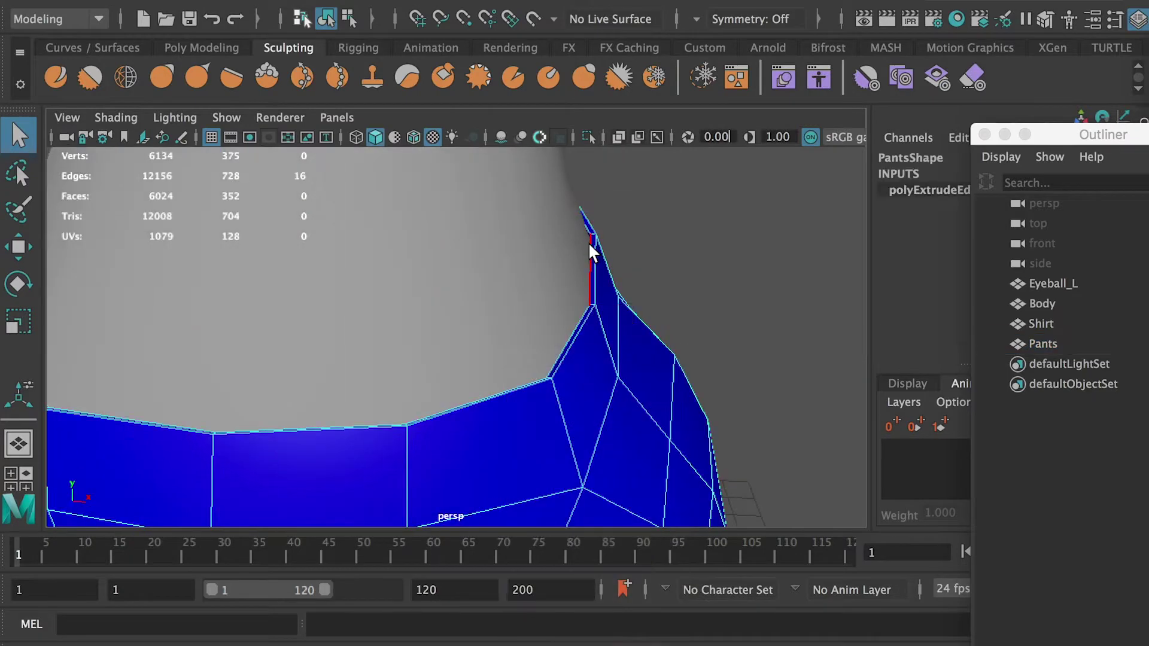
key("5")
key("4")
mouse_move(595, 257)
left_mouse_down("alt")
mouse_move(637, 300)
mouse_move(616, 308)
left_mouse_up("alt")
key("ctrl+e")
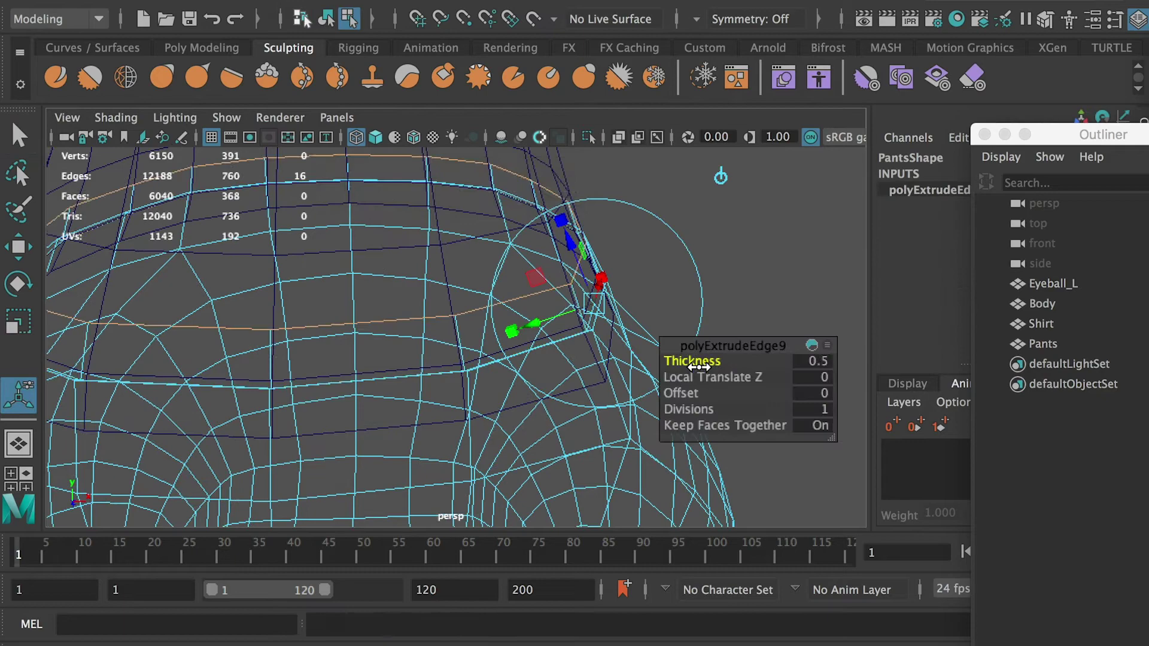
mouse_move(693, 367)
left_mouse_down()
mouse_move(675, 367)
mouse_move(686, 368)
left_mouse_up()
key("r")
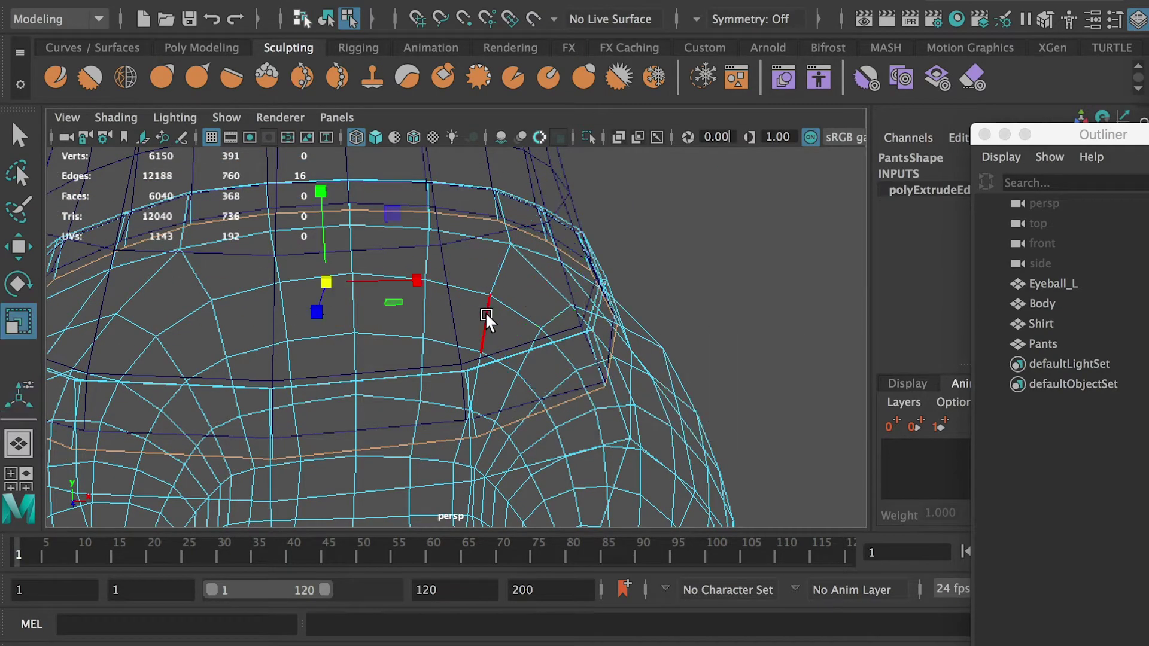
mouse_move(322, 282)
left_mouse_down()
mouse_move(308, 282)
mouse_move(322, 269)
mouse_move(329, 284)
left_mouse_up()
right_click_drag(642, 380, 536, 336, "alt")
left_click_drag(536, 336, 532, 304, "alt")
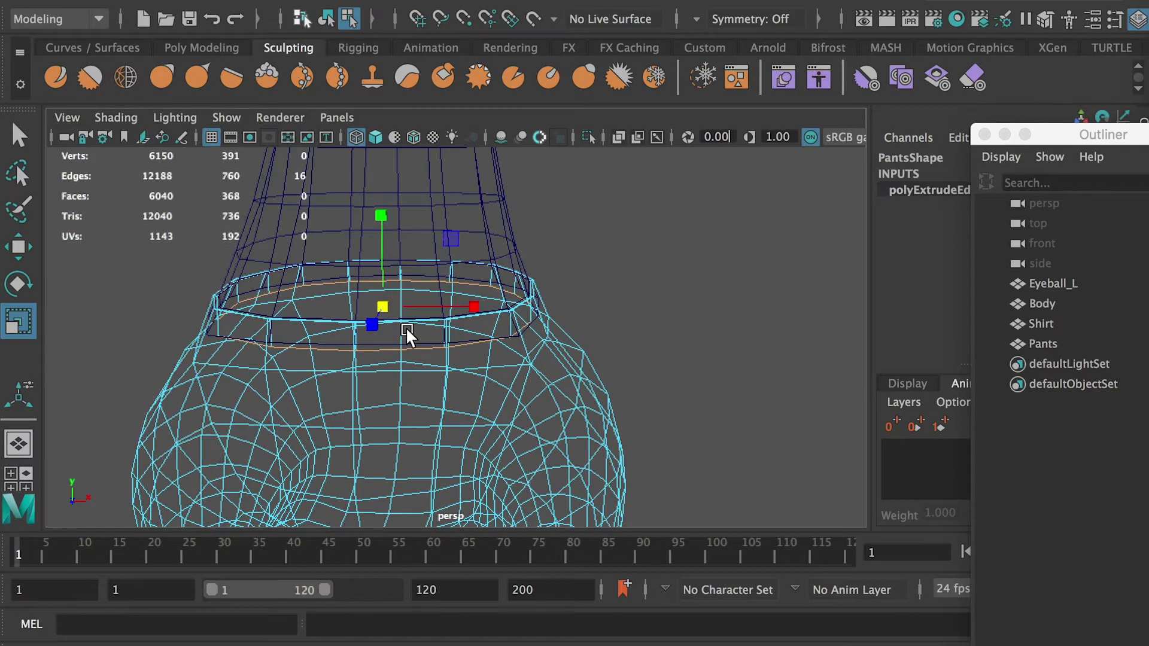
Extrude the inner border loop of the pants' +X leg opening up into the leg with a thickness of -0.5.
left_click_drag(387, 310, 499, 389, "alt")
middle_click_drag(499, 383, 366, 270, "alt")
right_click_drag(366, 270, 505, 422, "alt")
double_click(435, 429)
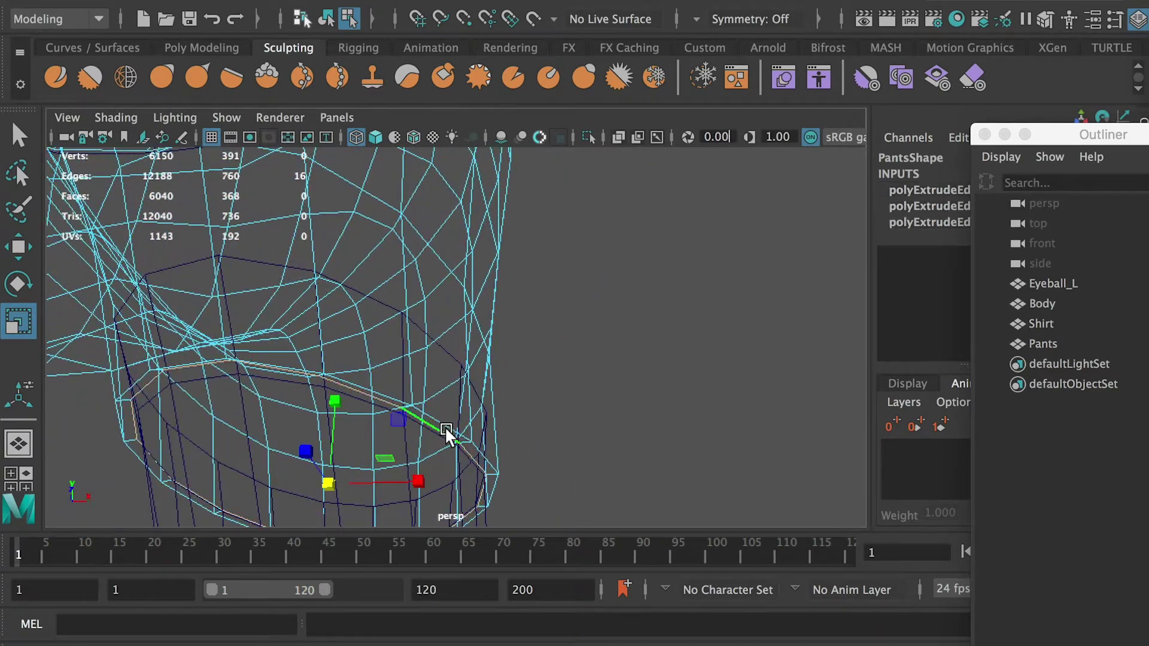
left_click_drag(482, 422, 549, 408, "alt")
key("ctrl+e")
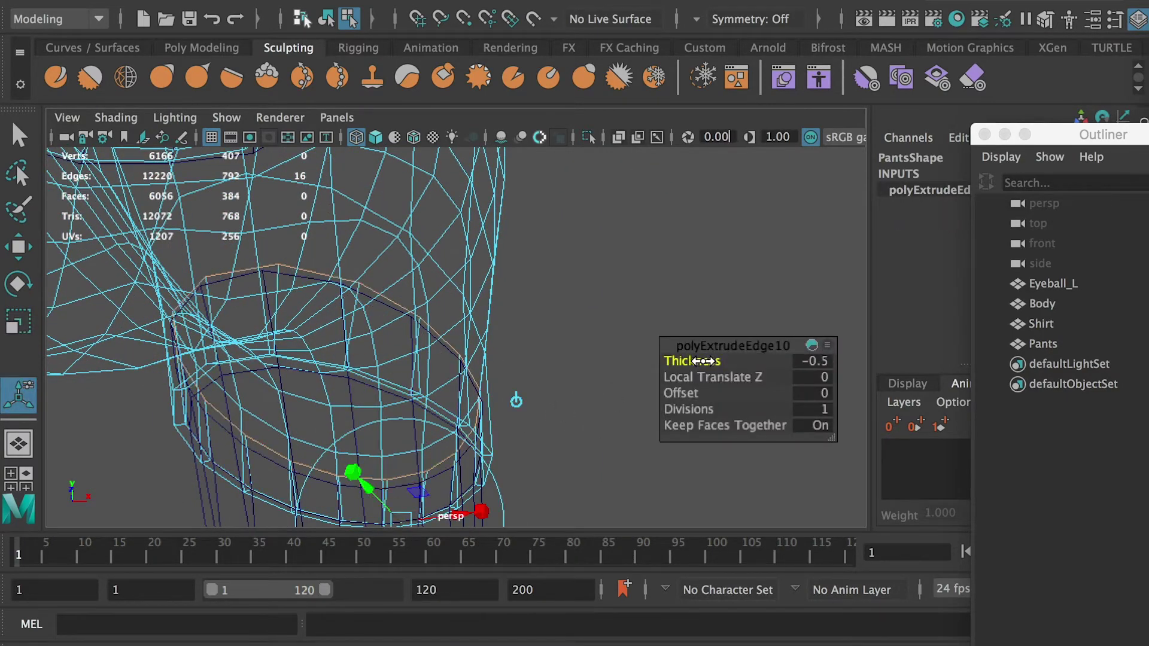
key("r")
Return to shaded display and delete all pants faces on the -X half.
left_click_drag(413, 317, 337, 412, "alt")
right_click_drag(331, 412, 252, 276, "alt")
middle_click_drag(251, 275, 333, 383, "alt")
left_click_drag(333, 384, 405, 346, "alt")
right_click_drag(406, 352, 489, 261)
key("5")
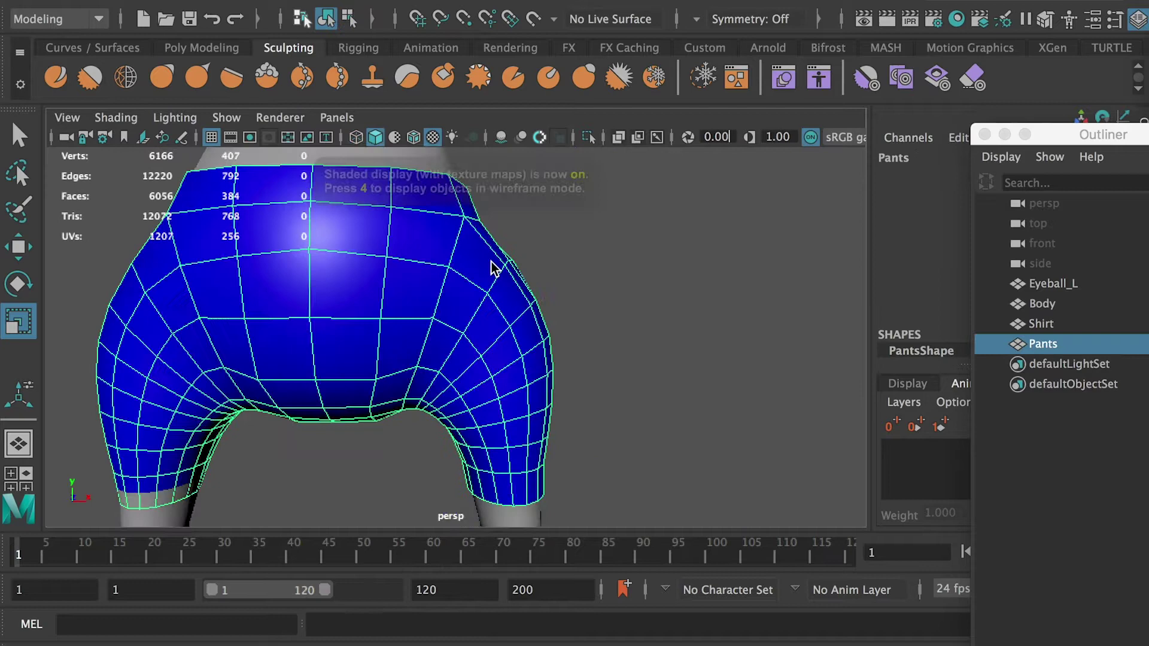
left_click_drag(493, 262, 379, 281, "alt")
right_click_drag(379, 282, 385, 331)
left_click_drag(189, 290, 374, 508)
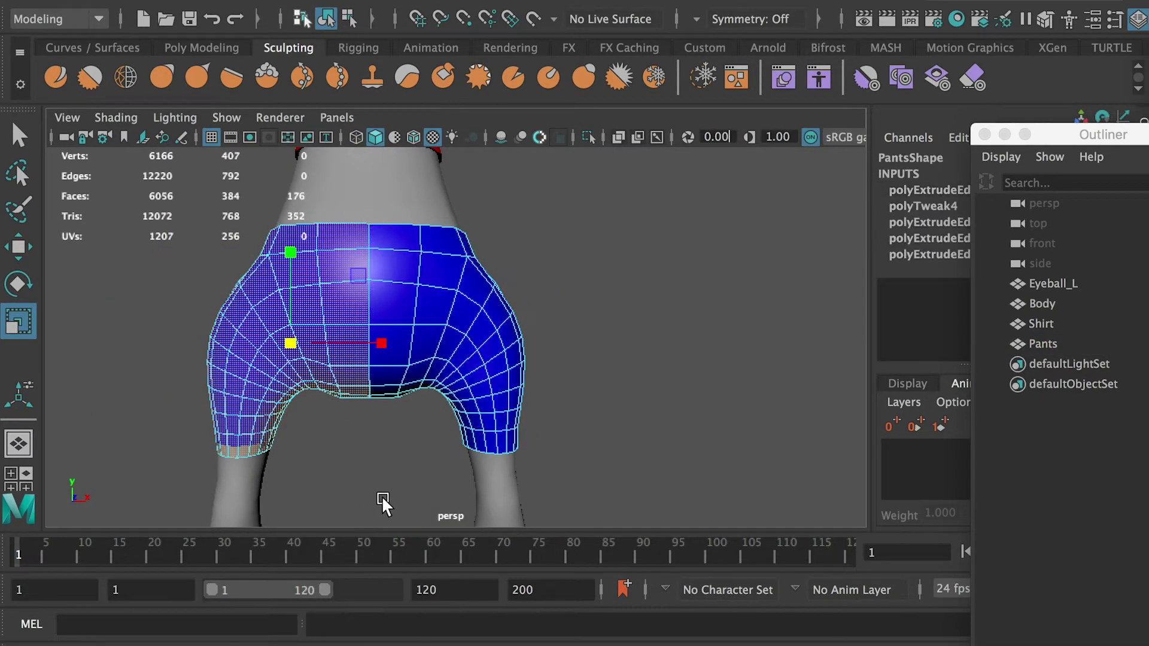
key("Delete")
Duplicate the remaining half of the pants and group the duplicate.
key("F8")
key("ctrl+d")
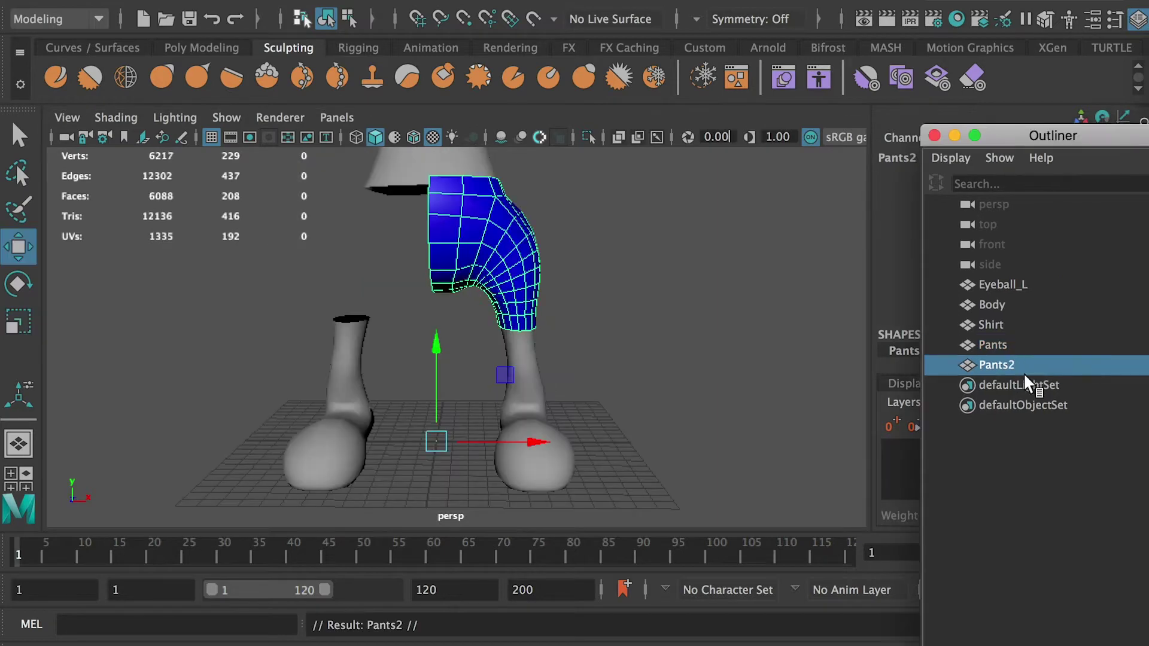
key("ctrl+g")
left_click_drag(1024, 137, 994, 404)
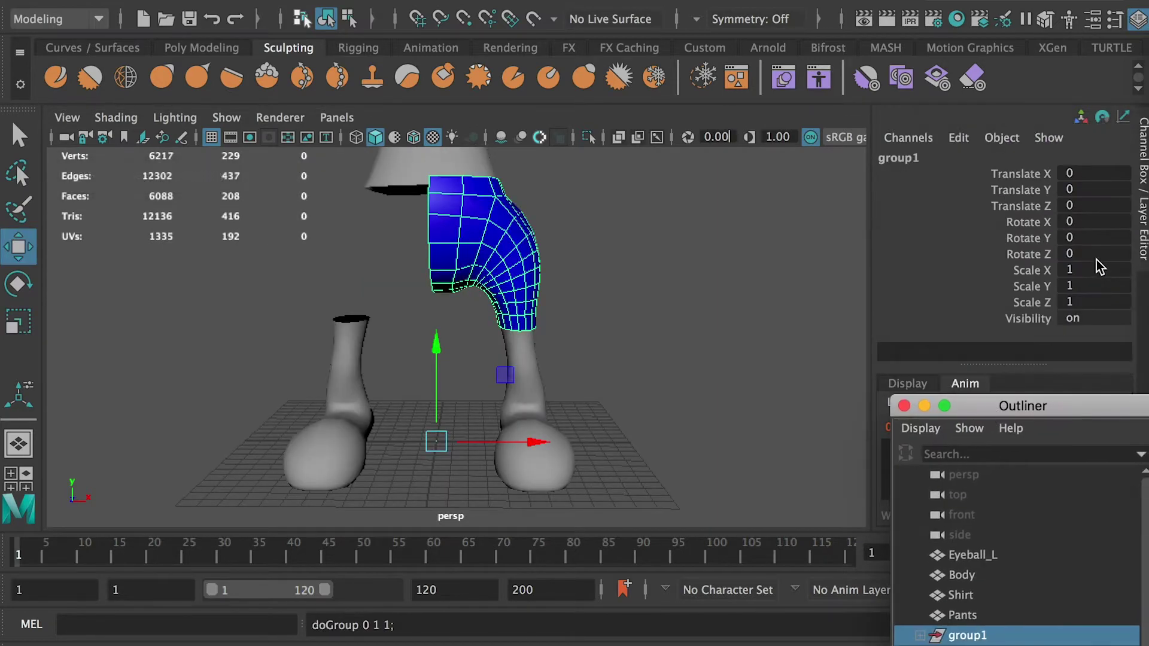
Mirror the grouped pants half across the body by setting the group's Scale X to -1.
left_click(1083, 270)
type("-1")
key("Return")
left_click_drag(1017, 405, 957, 293)
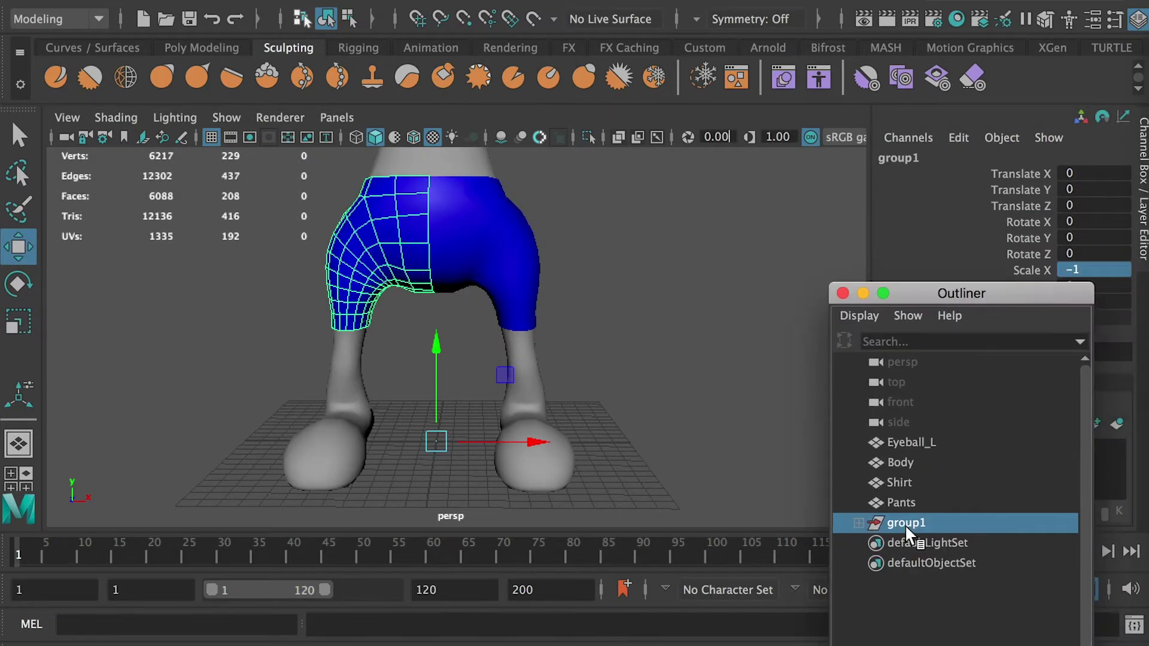
Freeze the mirrored group's transformations and delete its history.
left_click(174, 0)
left_click(246, 79)
left_click(49, 7)
mouse_move(156, 243)
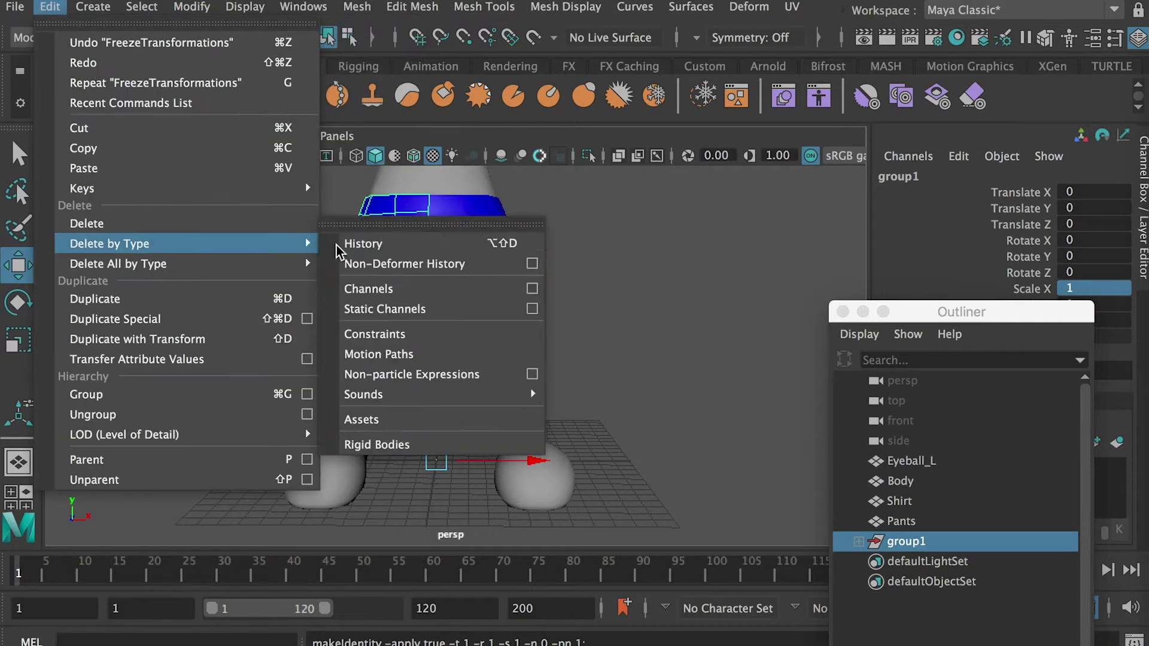
left_click(371, 245)
Unparent Pants2 from group1 and delete the empty group.
left_click(858, 542)
left_click(911, 547)
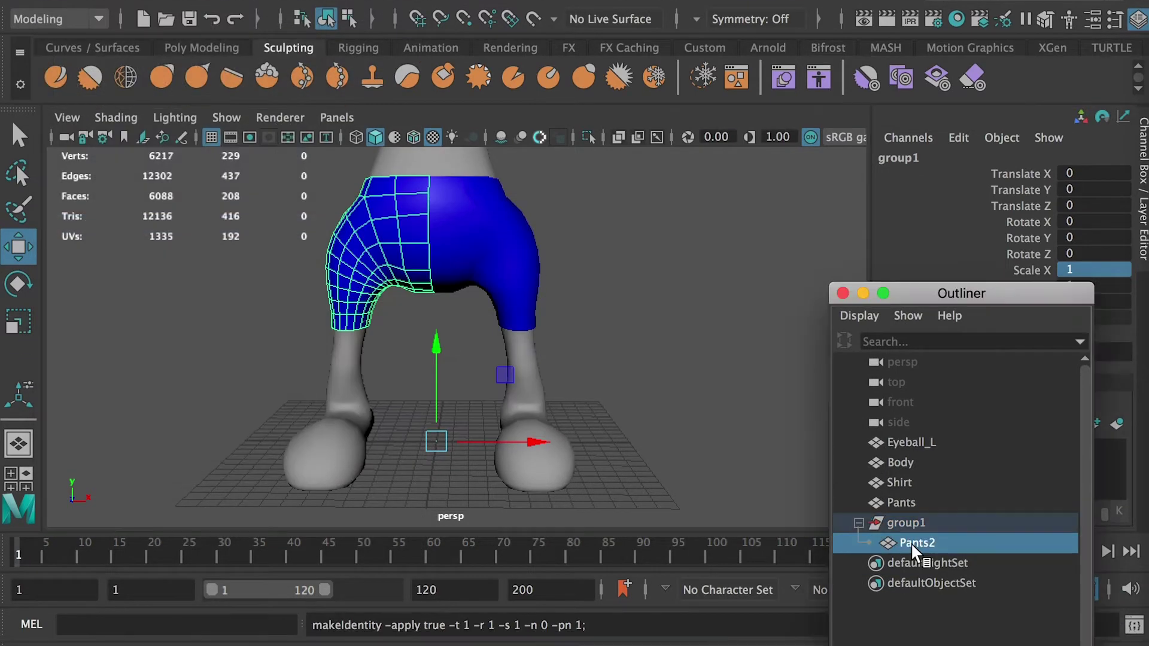
key("shift+p")
left_click(906, 523)
key("Delete")
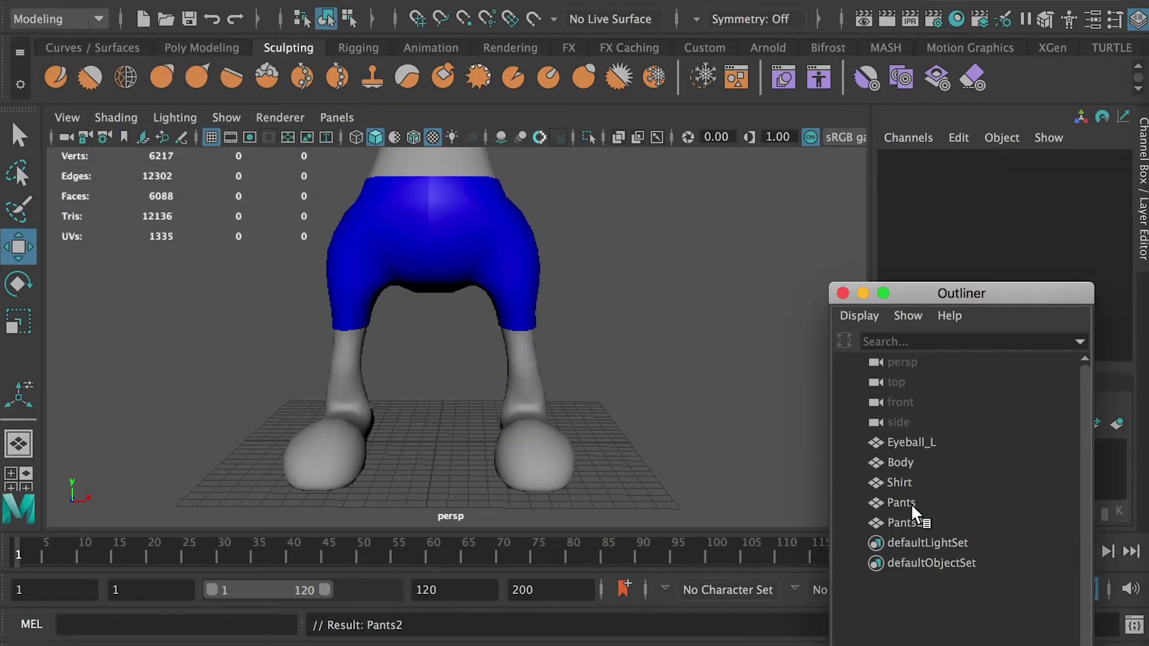
Combine the Pants and Pants2 halves into one mesh.
left_click(904, 522)
left_click(901, 502, "shift")
left_click(358, 0)
left_click(406, 59)
Merge the vertices along the pants' center seam and return to object selection.
key("r")
right_click_drag(467, 203, 408, 200)
left_click_drag(408, 198, 407, 202, "alt")
left_click_drag(443, 263, 445, 313)
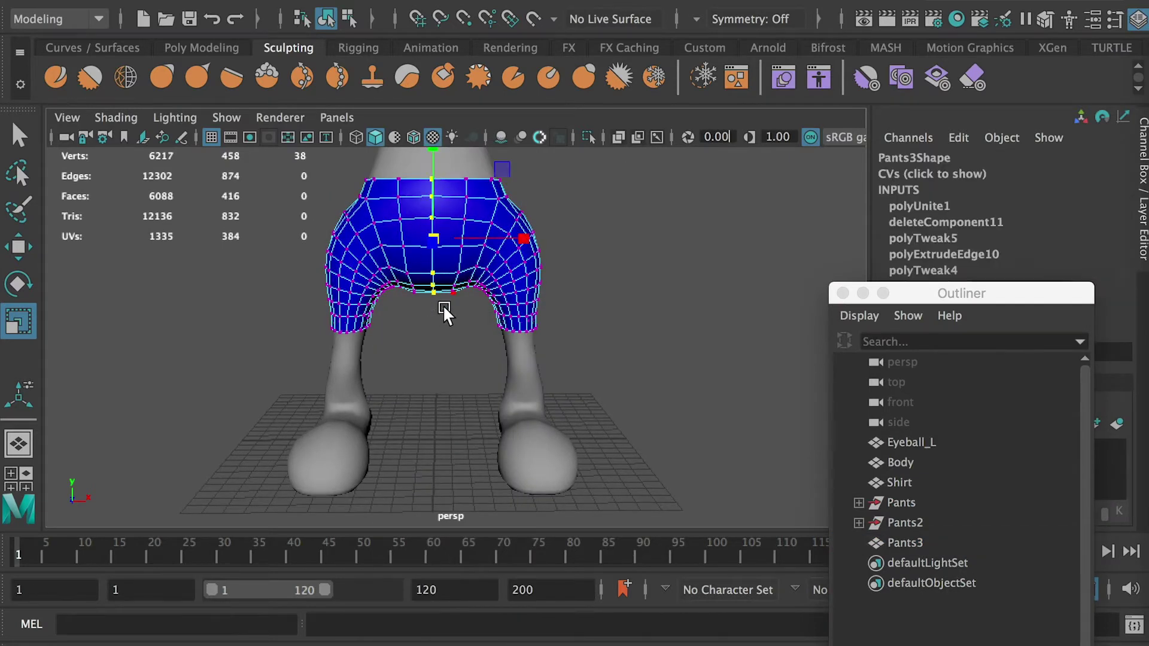
right_click_drag(450, 221, 542, 144, "shift")
right_click_drag(502, 224, 586, 202)
key("q")
left_click(586, 203)
Freeze the combined pants' transformations and delete their history.
left_click(517, 216)
mouse_move(520, 211)
left_mouse_down("alt")
mouse_move(537, 241)
mouse_move(536, 226)
left_mouse_up("alt")
left_click(191, 9)
left_click(230, 100)
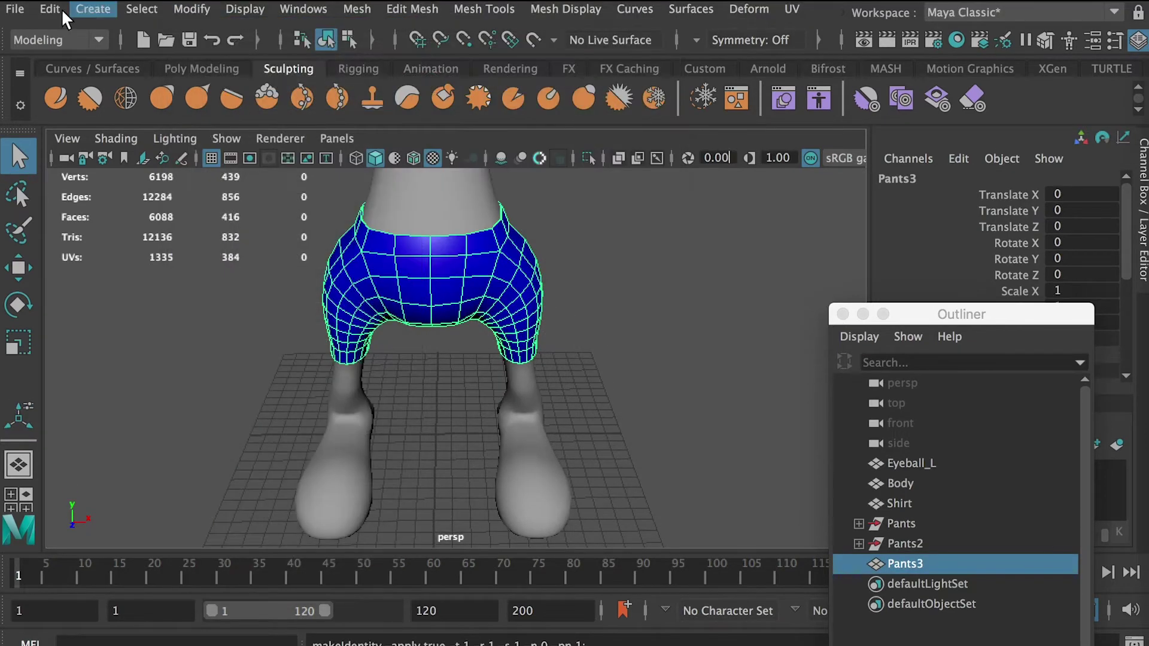
left_click(49, 9)
mouse_move(122, 246)
left_click(390, 266)
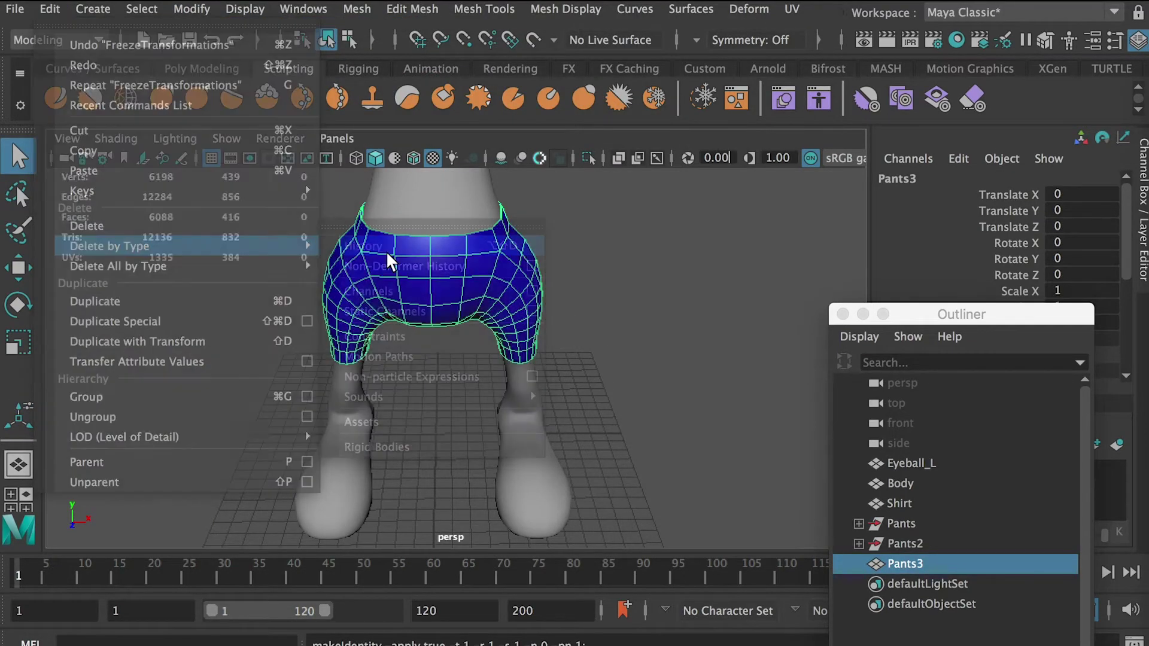
left_click(662, 345)
Examine the full character wearing the shirt and pants from several angles and distances.
left_click(454, 240)
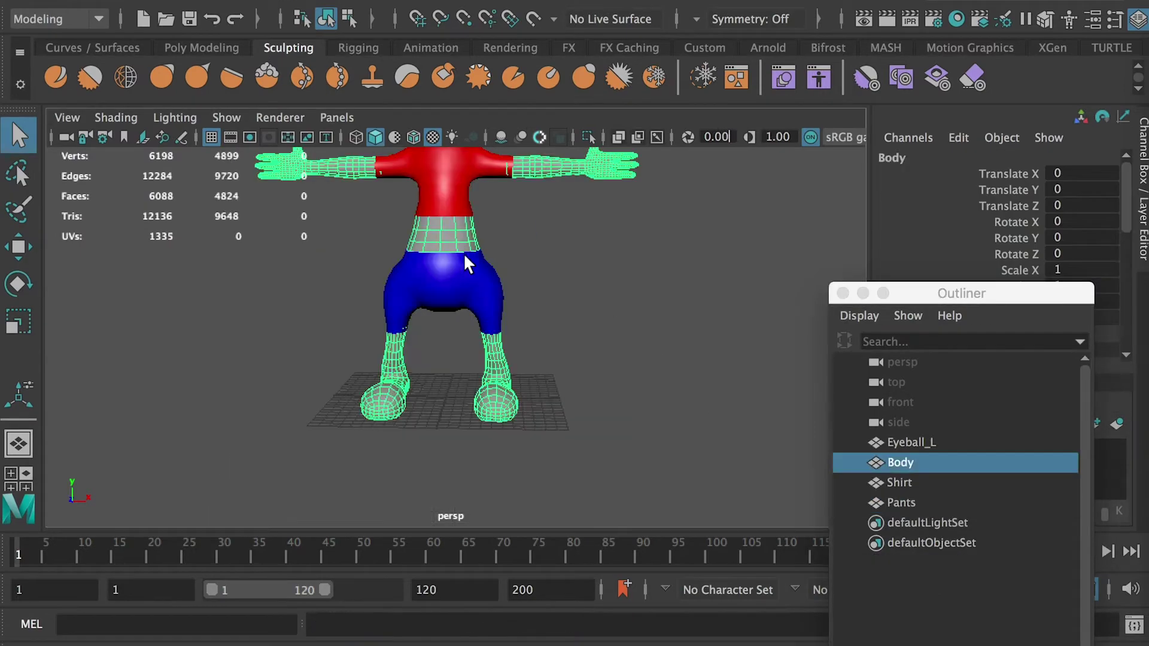
right_click_drag(599, 308, 680, 372, "alt")
left_click_drag(680, 372, 602, 353, "alt")
right_click_drag(602, 353, 669, 375, "alt")
left_click_drag(669, 374, 667, 374, "alt")
right_click_drag(667, 375, 444, 264, "alt")
middle_click_drag(444, 264, 439, 344, "alt")
left_click_drag(440, 344, 539, 329, "alt")
left_click(541, 329)
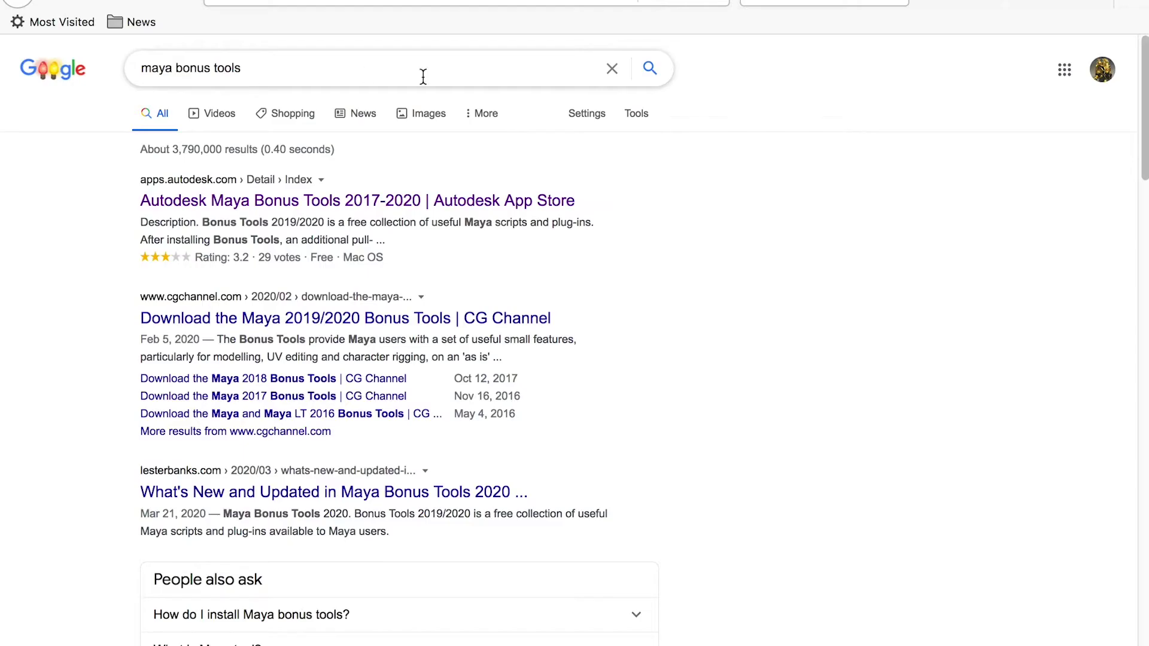
In the web browser, go to the Autodesk Maya Bonus Tools 2017-2020 page and its free download.
key("ctrl+Tab")
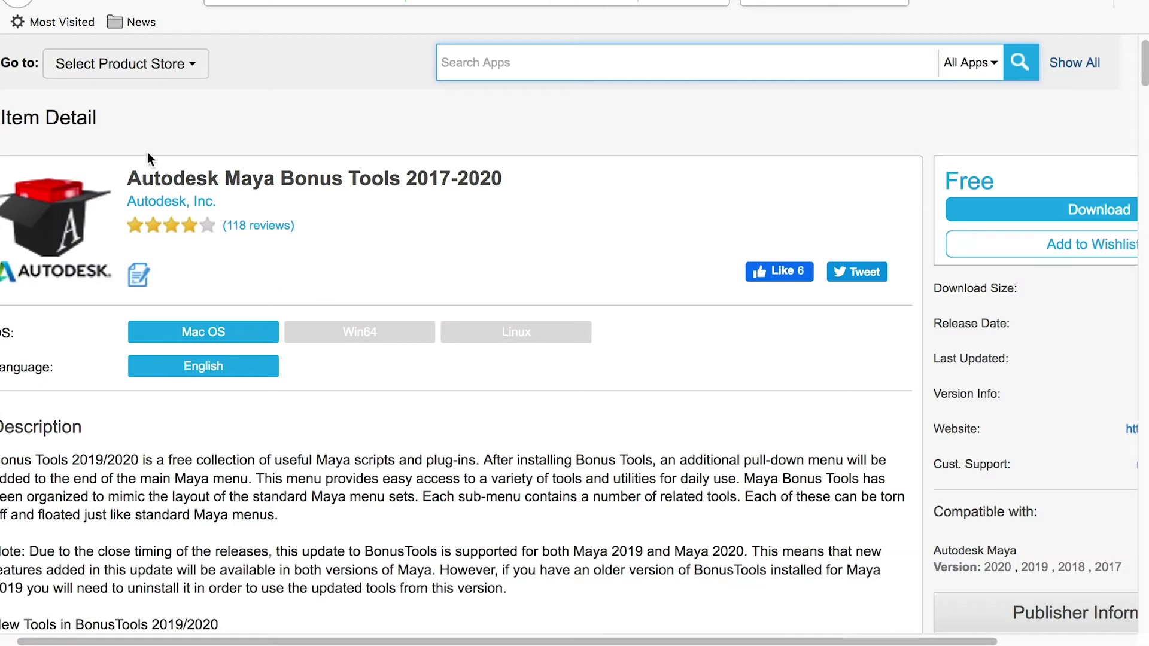
left_click(1071, 218)
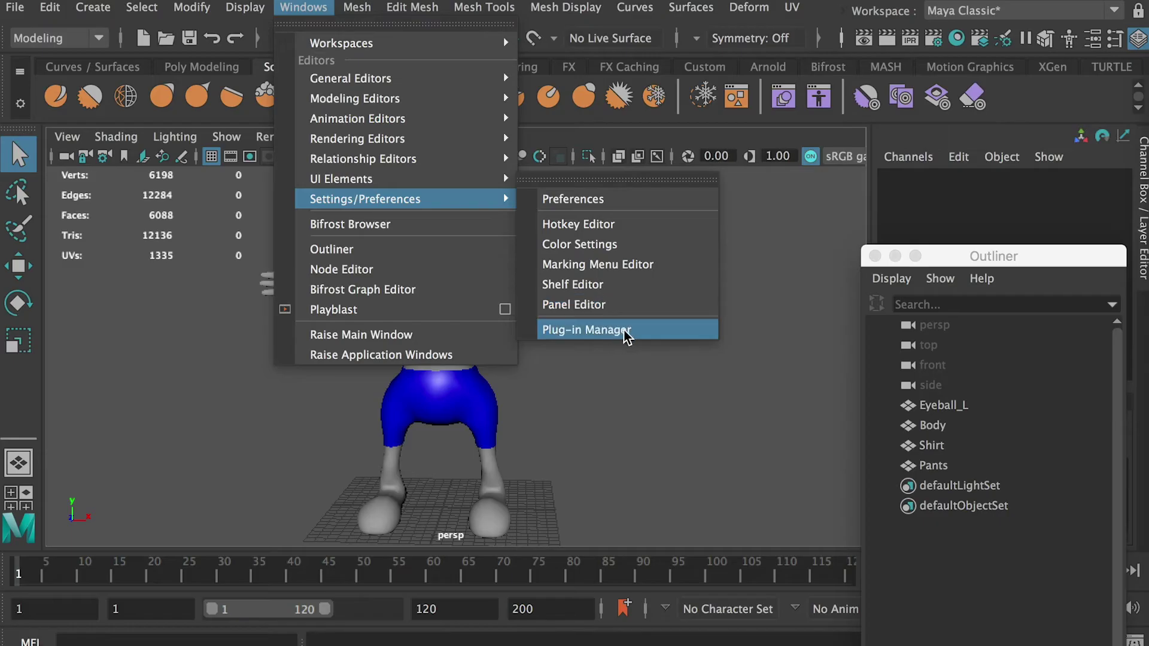
Back in Maya, open the Plug-in Manager and search for unfold3d.
left_click(623, 333)
type("unfold3d")
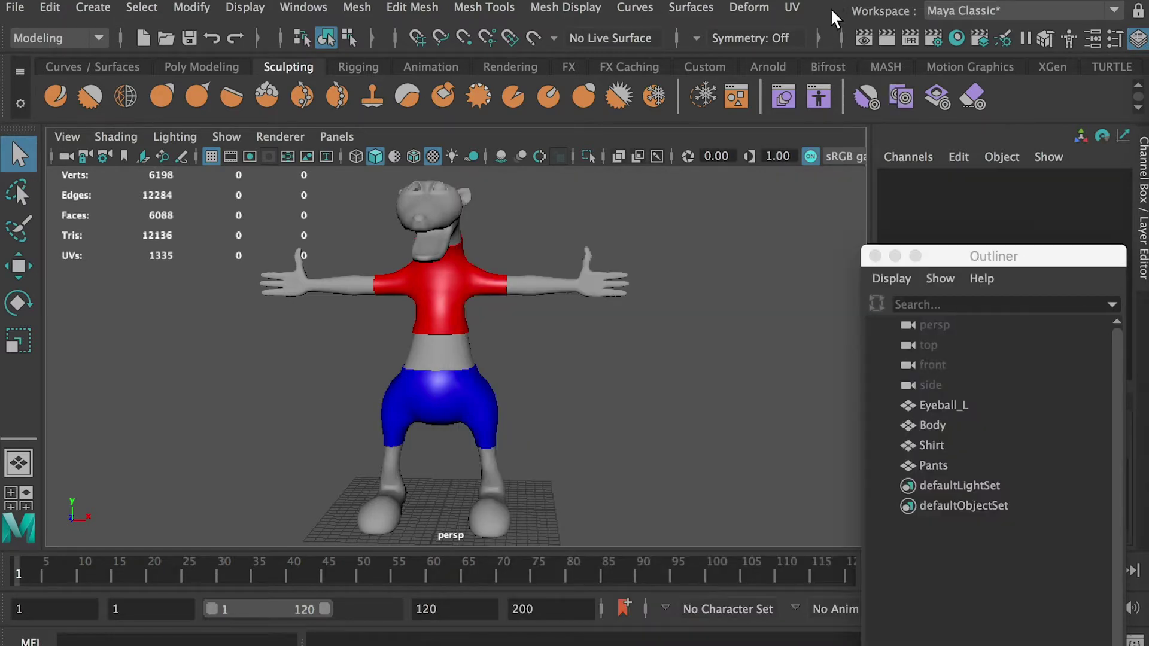
Start the Bonus Tools Auto Unwrap UVs Tool with Unfold 3D and proportional scale layout, choosing the shirt as the mesh.
left_click(843, 11)
mouse_move(922, 74)
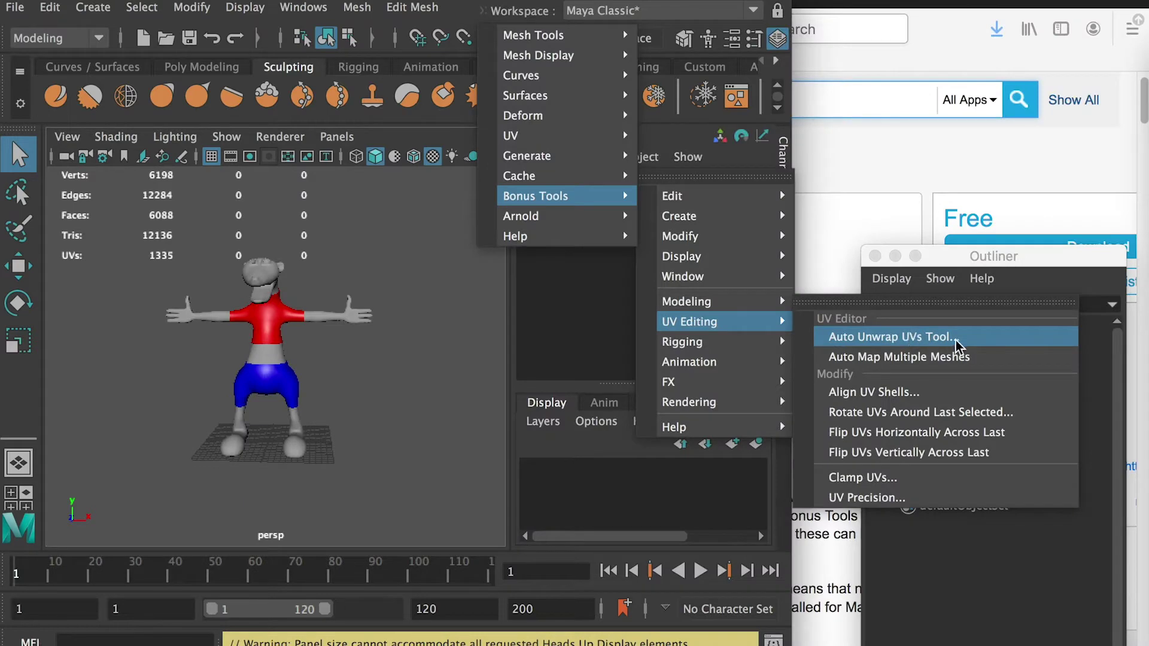
left_click(978, 346)
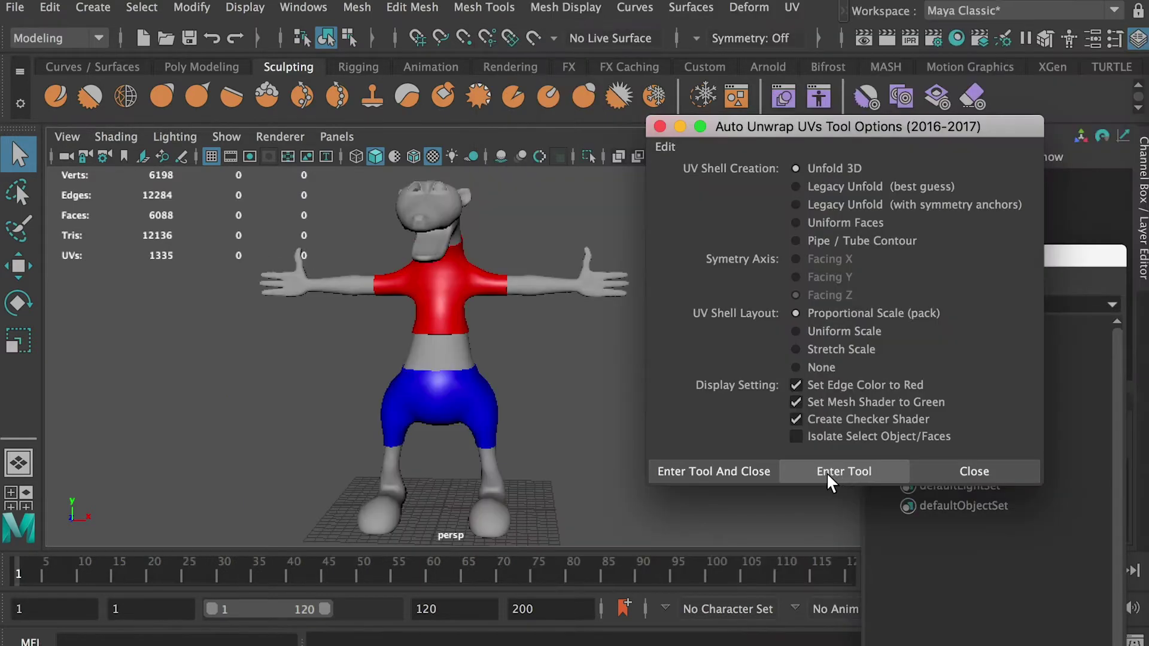
left_click(831, 473)
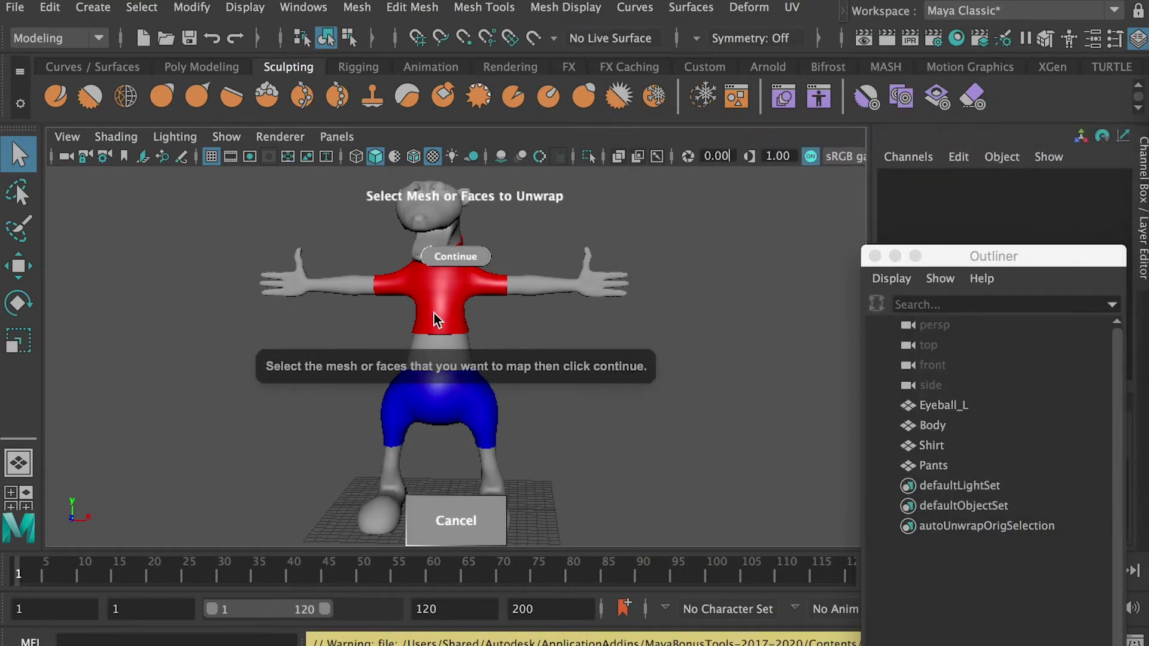
left_click(436, 320)
left_click(451, 259)
Define texture borders along the shirt's shoulders and the tops of both sleeves.
right_click_drag(467, 270, 562, 321, "alt")
left_click_drag(562, 321, 407, 399, "alt")
double_click(243, 237)
left_click_drag(546, 411, 574, 383, "alt")
left_click_drag(593, 329, 286, 359, "alt")
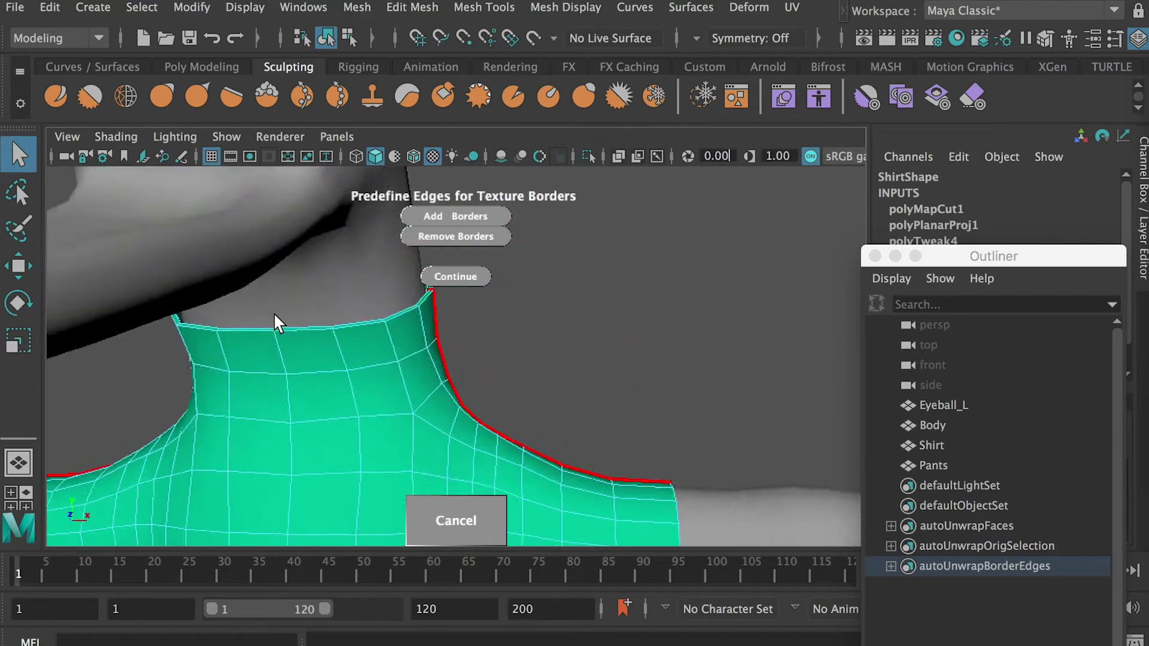
Add the edge loops around the shirt's neck opening as texture borders.
scroll(289, 367, "up", 3)
left_click_drag(397, 277, 348, 291, "alt")
double_click(371, 298, "shift")
right_click_drag(526, 321, 335, 306, "alt")
left_click(461, 217)
Add texture borders down both sides of the shirt and along the undersides of the sleeves.
key("f")
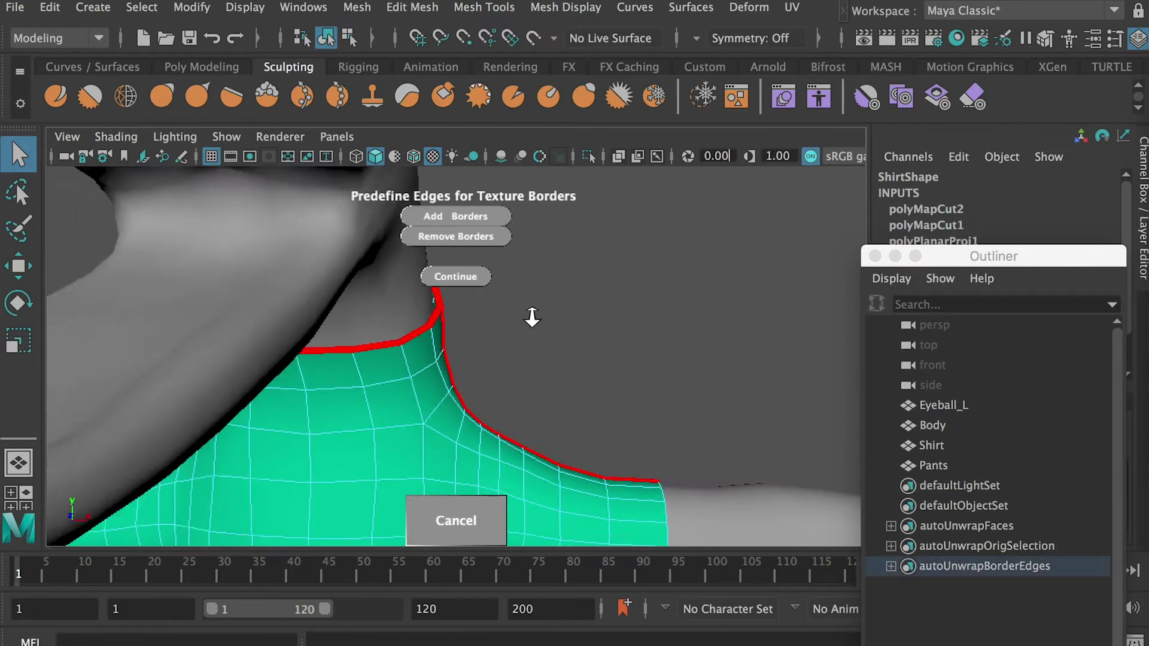
left_click_drag(466, 331, 443, 343, "alt")
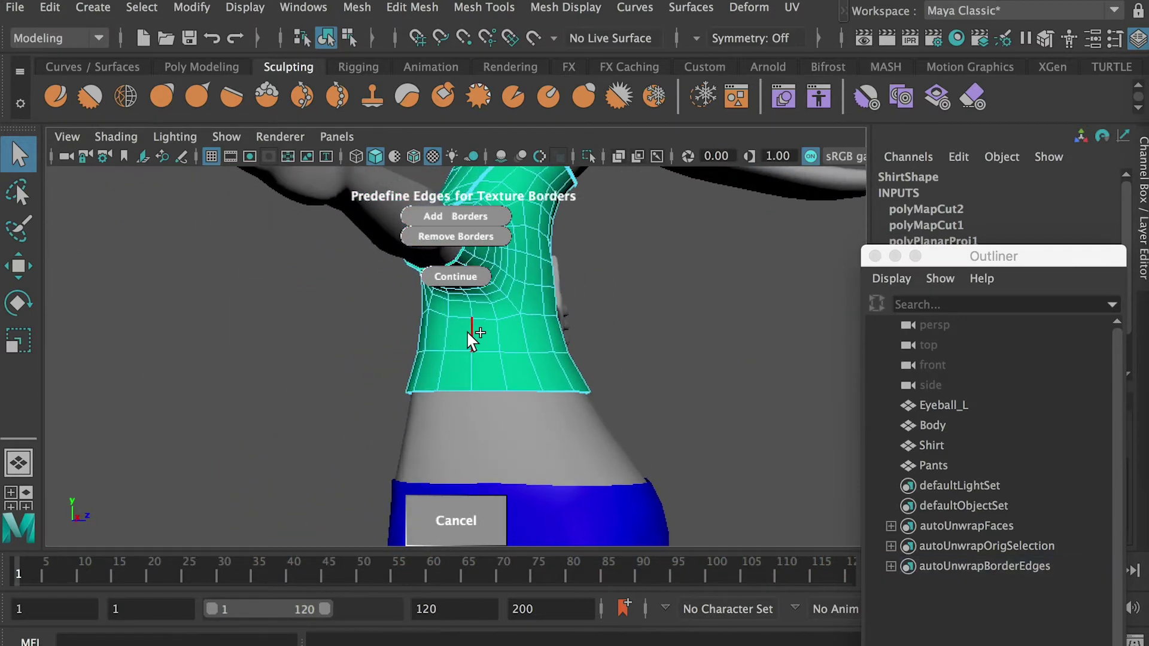
left_click_drag(572, 325, 460, 252, "alt")
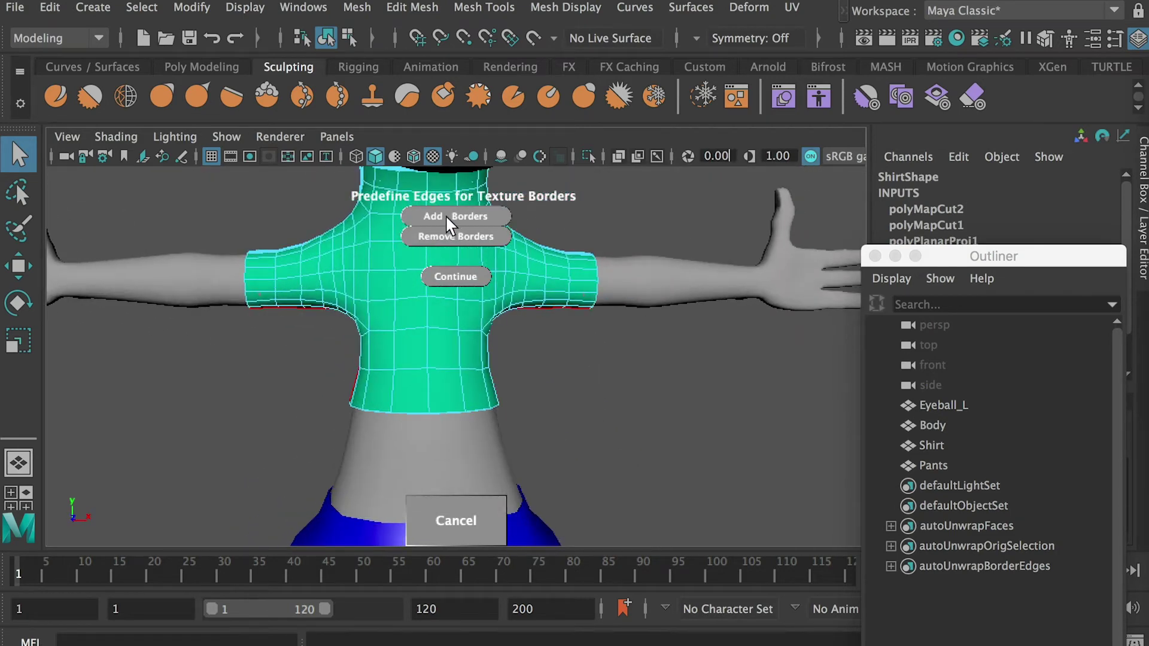
Add the edge loops around the +X sleeve opening as texture borders.
left_click_drag(562, 298, 371, 294, "alt")
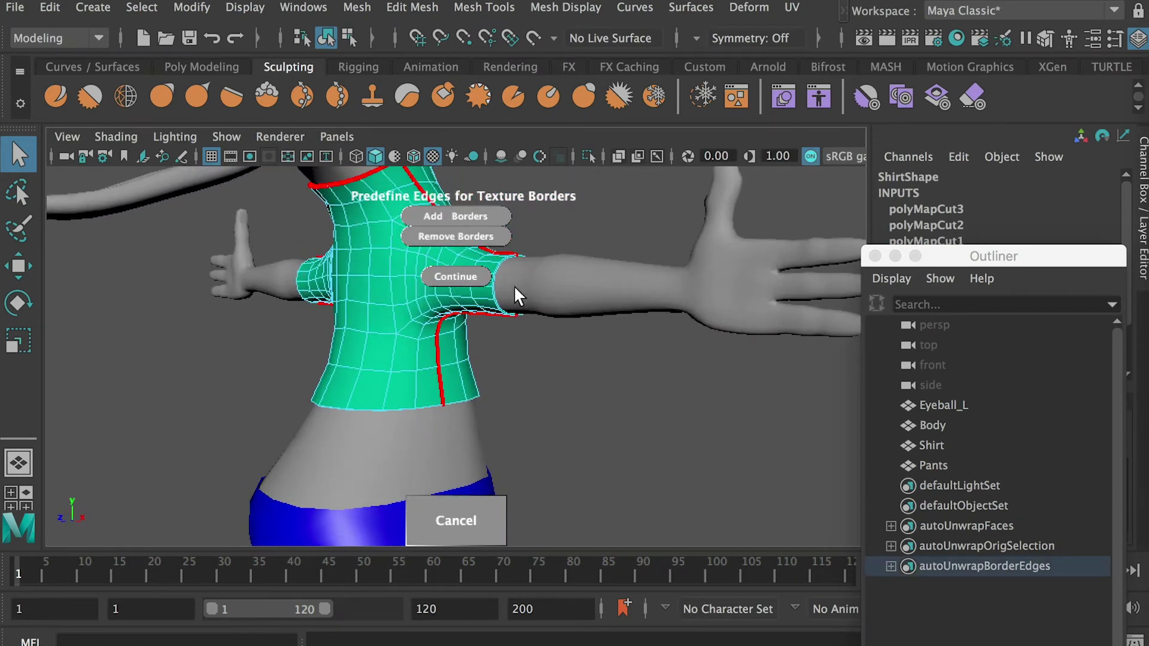
scroll(515, 288, "up", 5)
middle_click_drag(515, 287, 511, 401, "alt")
double_click(506, 420)
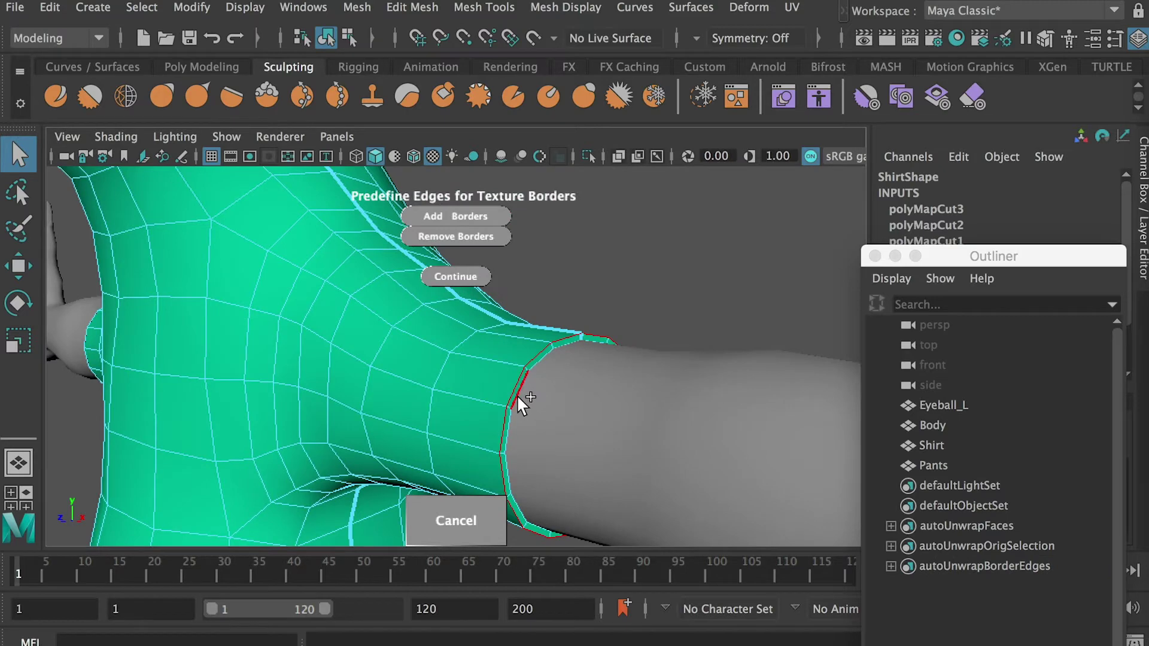
left_click(461, 214)
Add the edge loops around the -X sleeve opening as texture borders.
left_click_drag(678, 366, 276, 272, "alt")
left_click(278, 272)
double_click(266, 277)
left_click(441, 221)
Add the edge loops around the shirt's bottom hem as texture borders.
scroll(610, 344, "down", 10)
left_click_drag(611, 344, 377, 374, "alt")
scroll(377, 287, "up", 8)
left_click(372, 290)
double_click(371, 288)
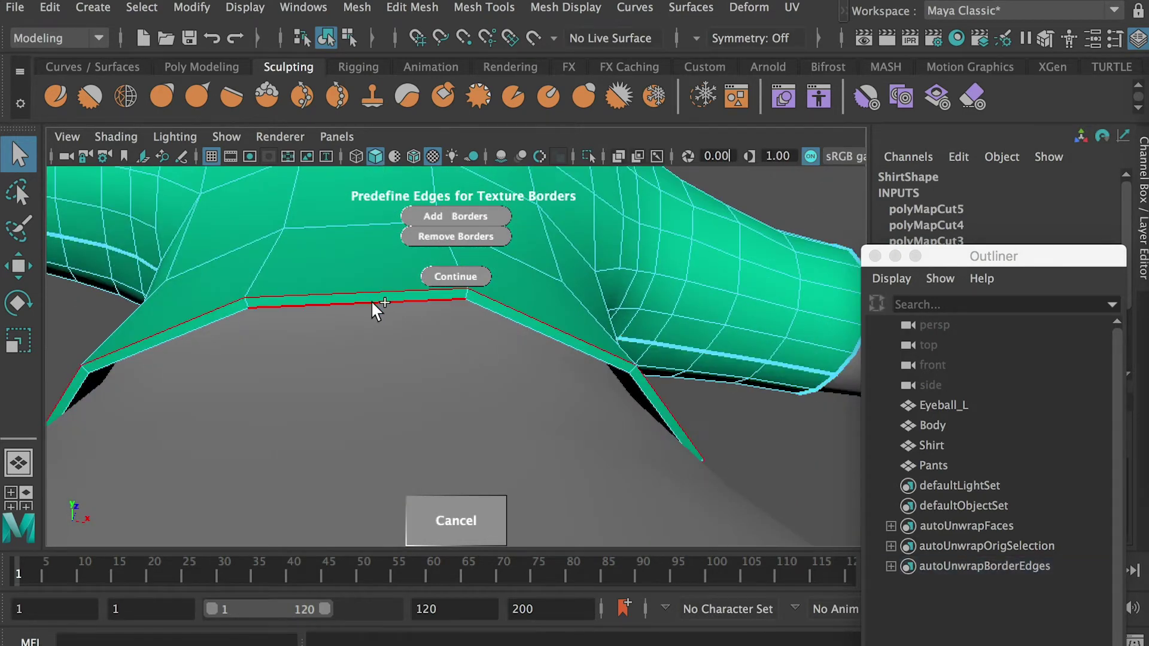
left_click(438, 216)
Unwrap the shirt along the defined borders, check the checker pattern and commit the result.
scroll(449, 252, "down", 3)
left_click_drag(346, 392, 395, 413, "alt")
left_click(460, 280)
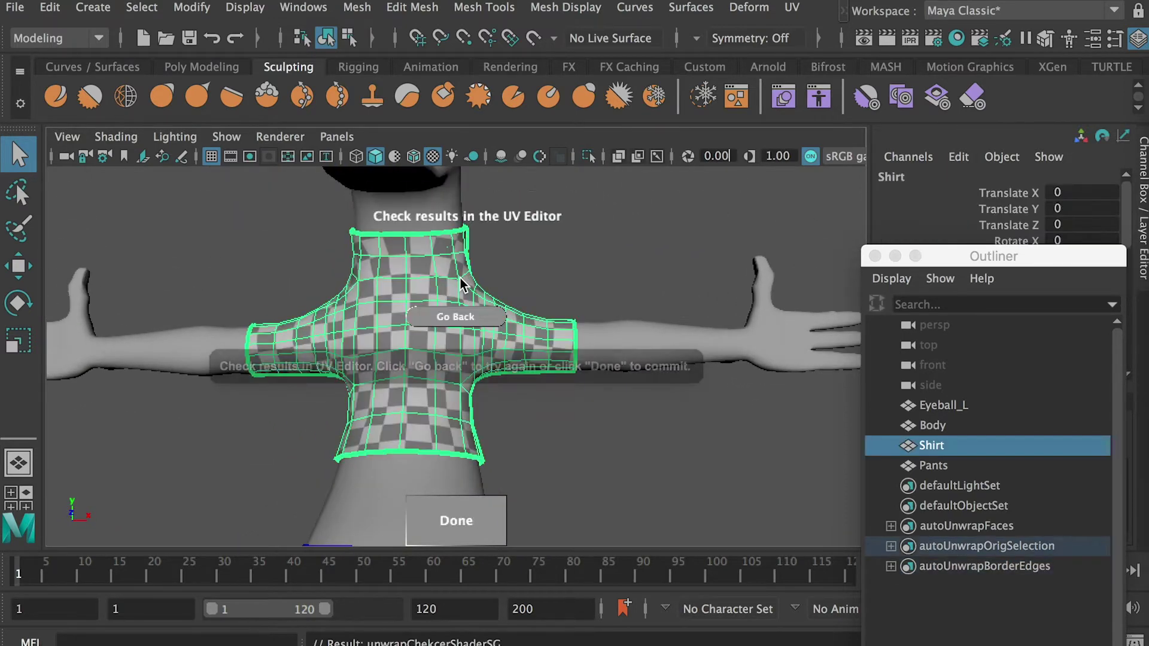
left_click_drag(559, 310, 519, 330, "alt")
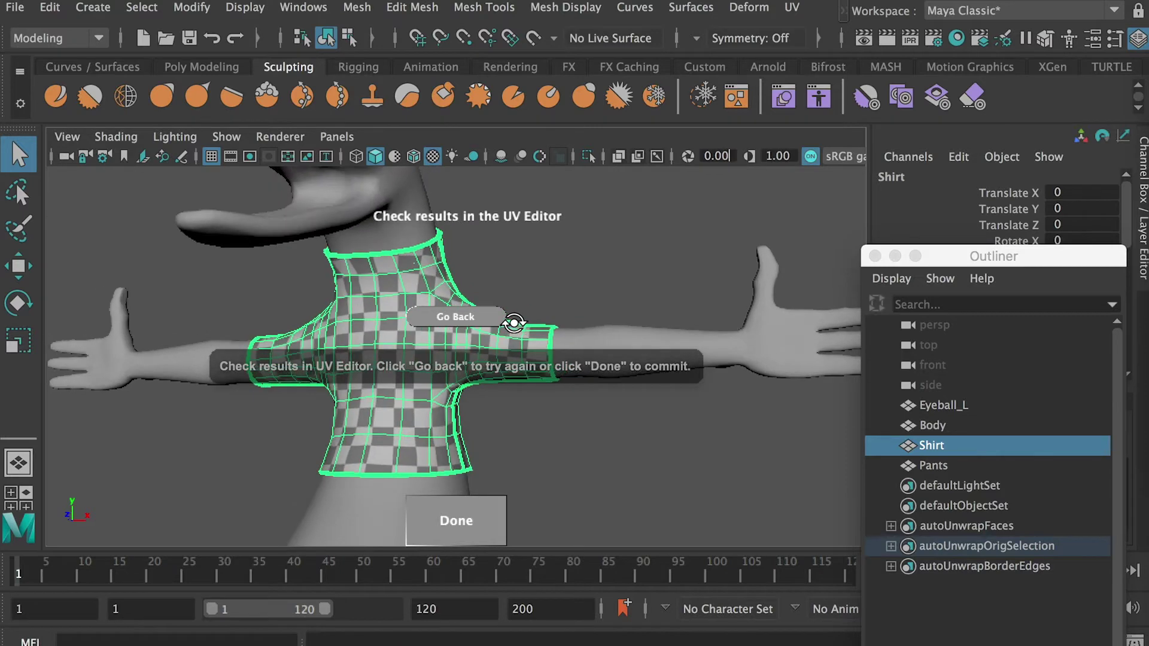
left_click(453, 517)
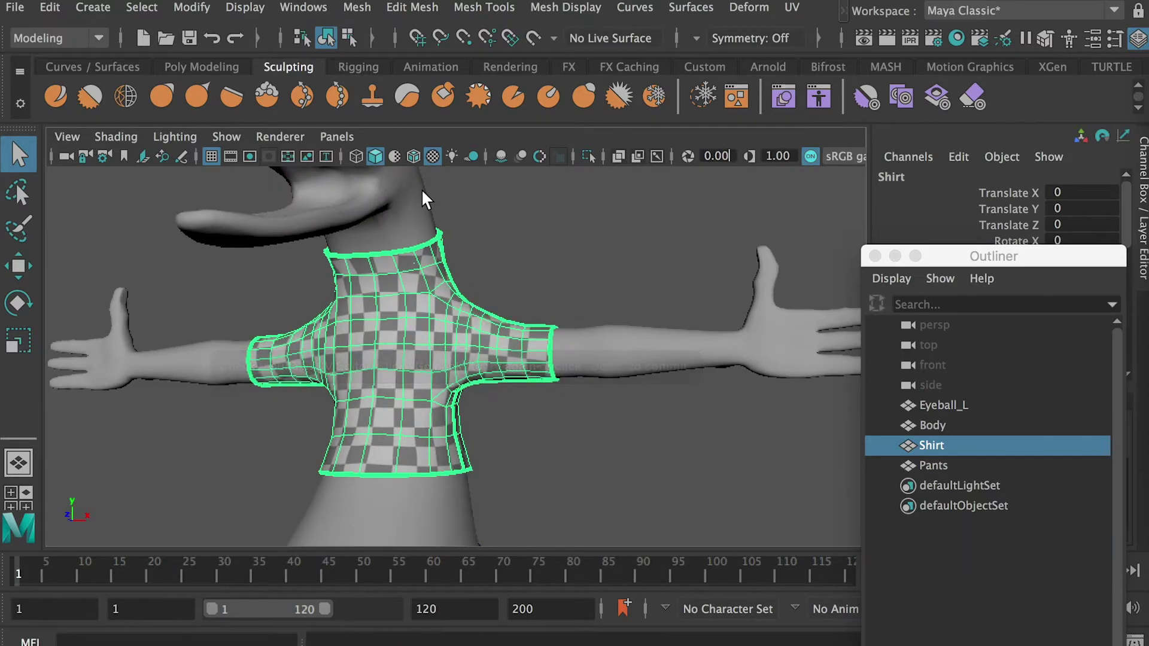
Hide the rat body so only the clothing remains in view.
left_click(245, 7)
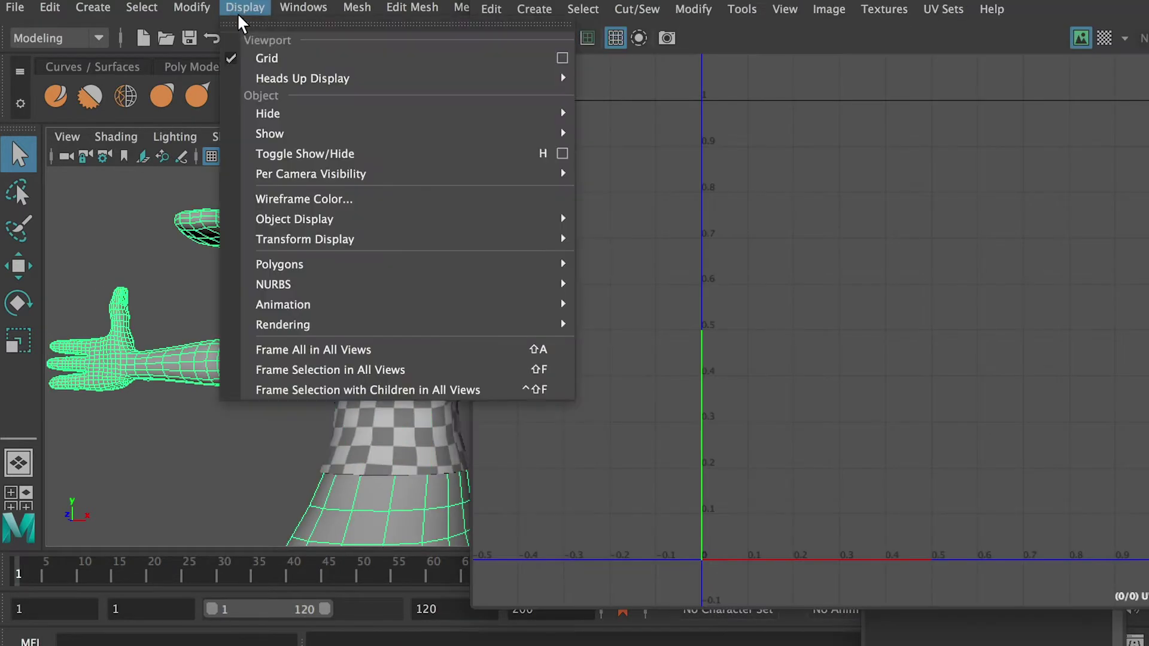
mouse_move(289, 113)
left_click(612, 124)
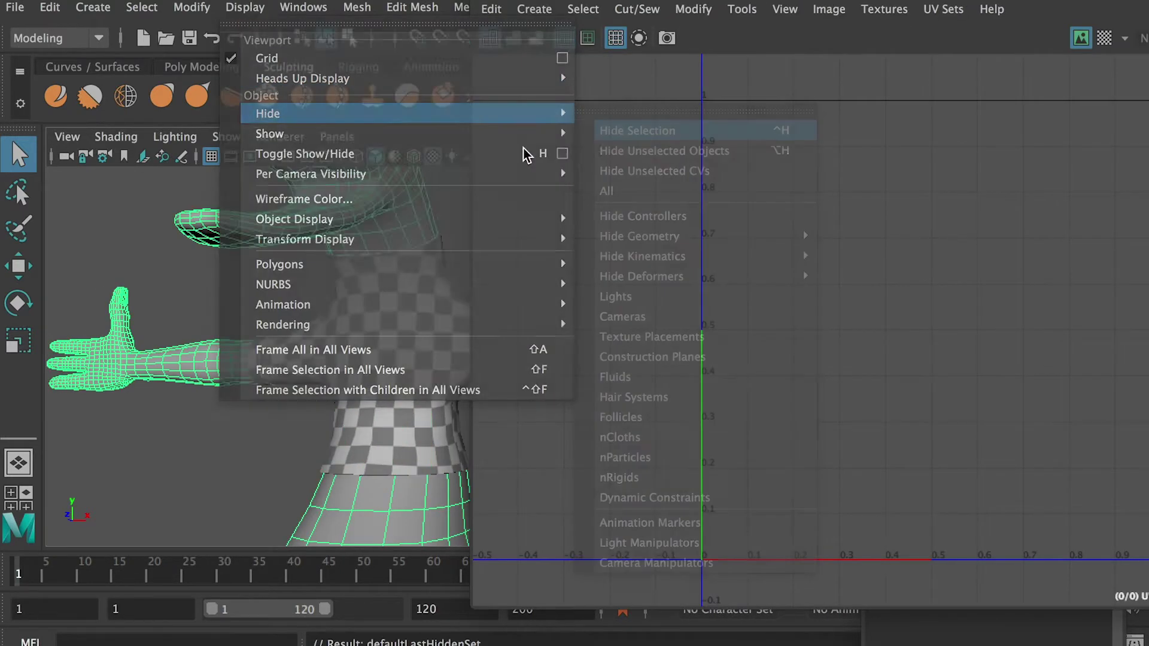
Select the shirt and turn off the checker image in the UV Editor.
left_click(409, 258)
middle_click_drag(426, 255, 277, 248, "alt")
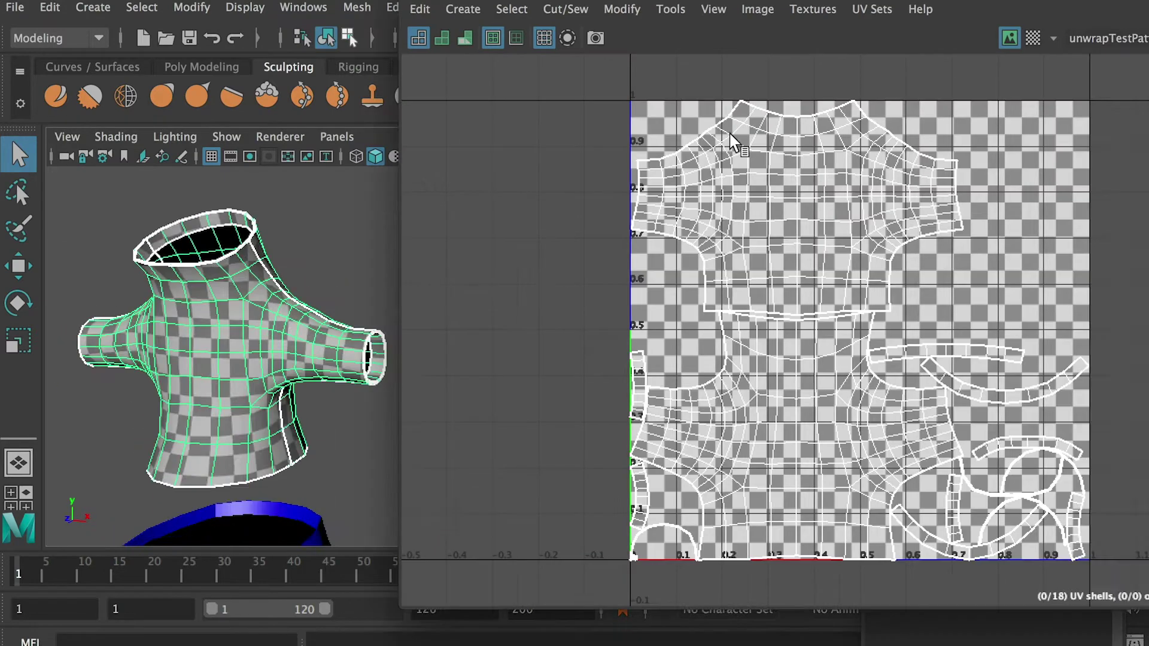
left_click(1012, 39)
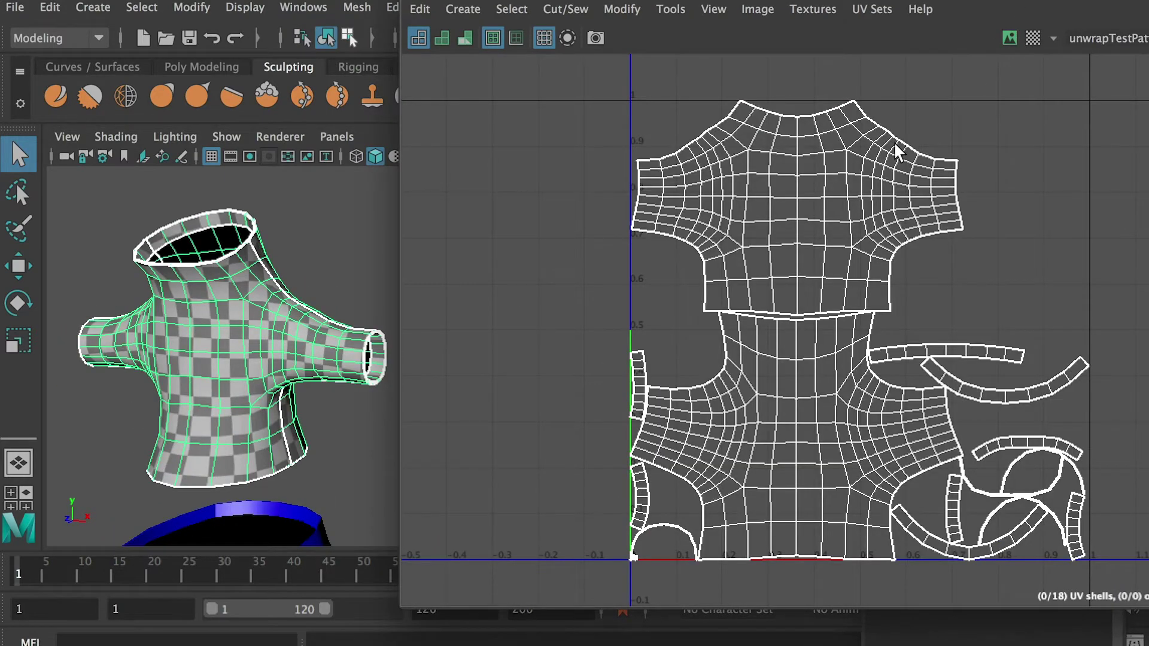
Select individual UV shells of the shirt to examine which mesh parts the back and border-strip shells cover.
right_click_drag(770, 164, 680, 133)
mouse_move(249, 287)
left_mouse_down("alt")
mouse_move(226, 326)
mouse_move(243, 295)
mouse_move(227, 294)
left_mouse_up("alt")
left_click(778, 401)
left_click_drag(347, 276, 335, 308, "alt")
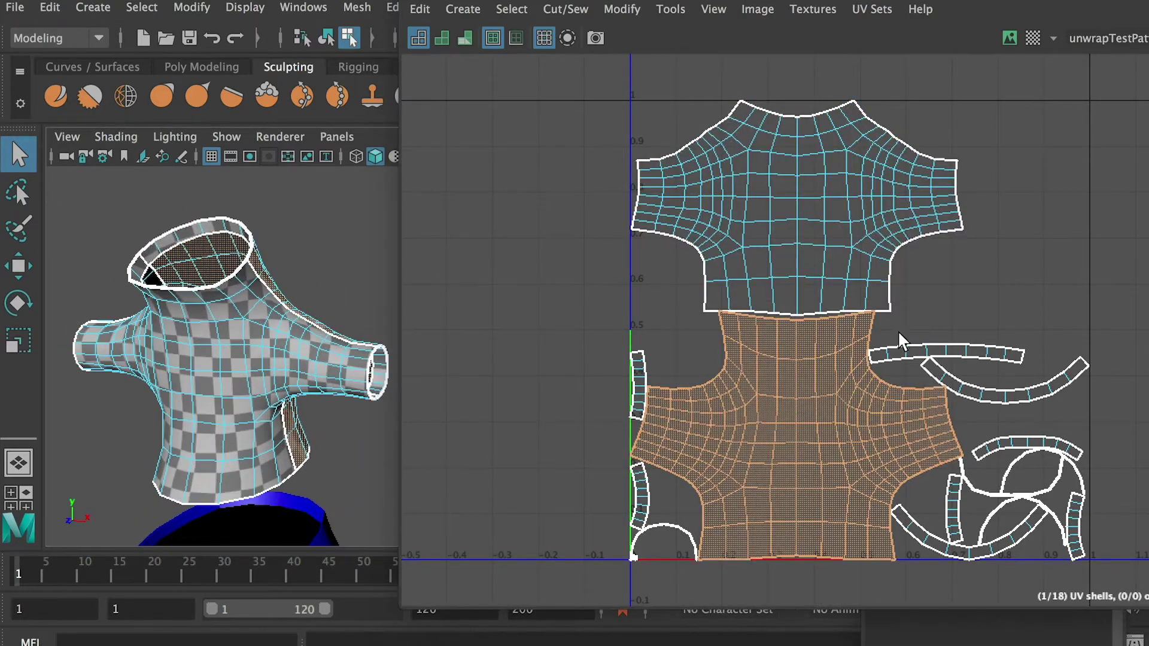
left_click(901, 353)
left_click(925, 363)
left_click(913, 521)
mouse_move(370, 363)
left_mouse_down("alt")
mouse_move(347, 253)
mouse_move(380, 355)
mouse_move(373, 345)
left_mouse_up("alt")
Return to object selection and isolate the pants as the next mesh for the Auto Unwrap UVs Tool.
right_click_drag(247, 320, 281, 288)
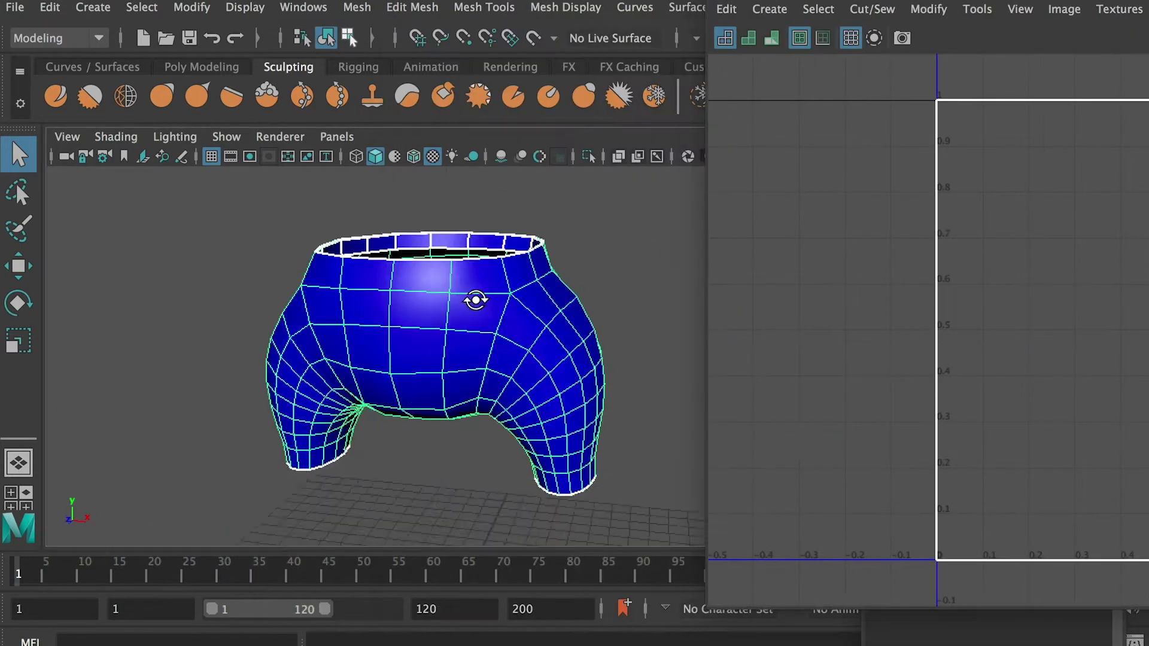
mouse_move(475, 300)
left_mouse_down("alt")
mouse_move(461, 282)
mouse_move(473, 281)
left_mouse_up("alt")
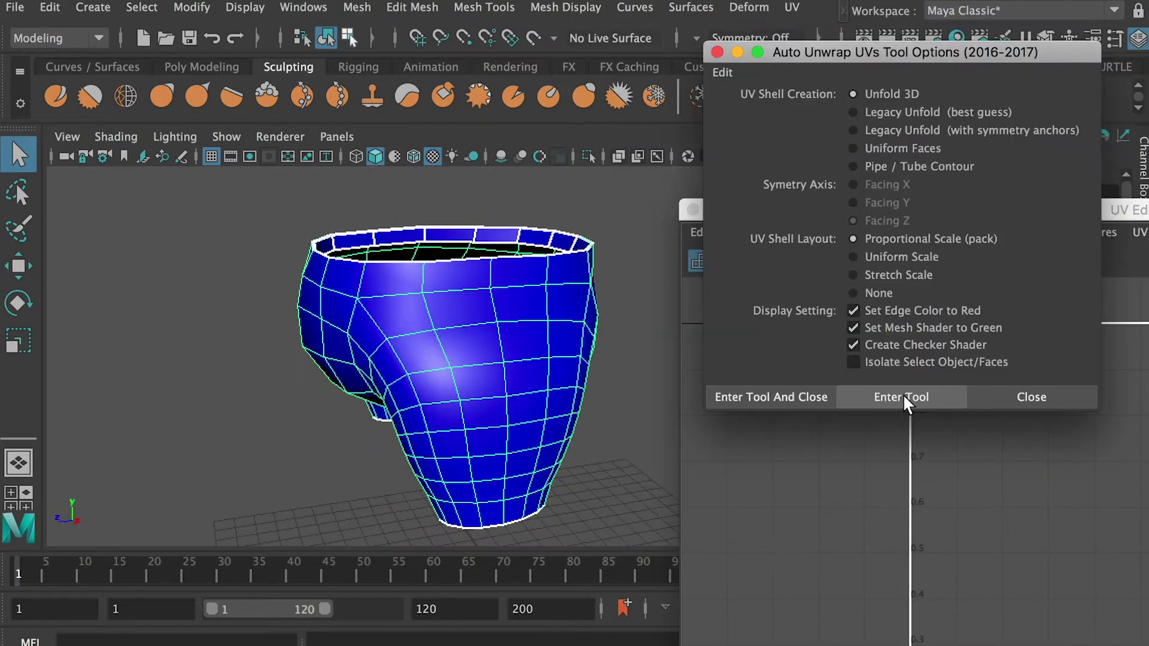